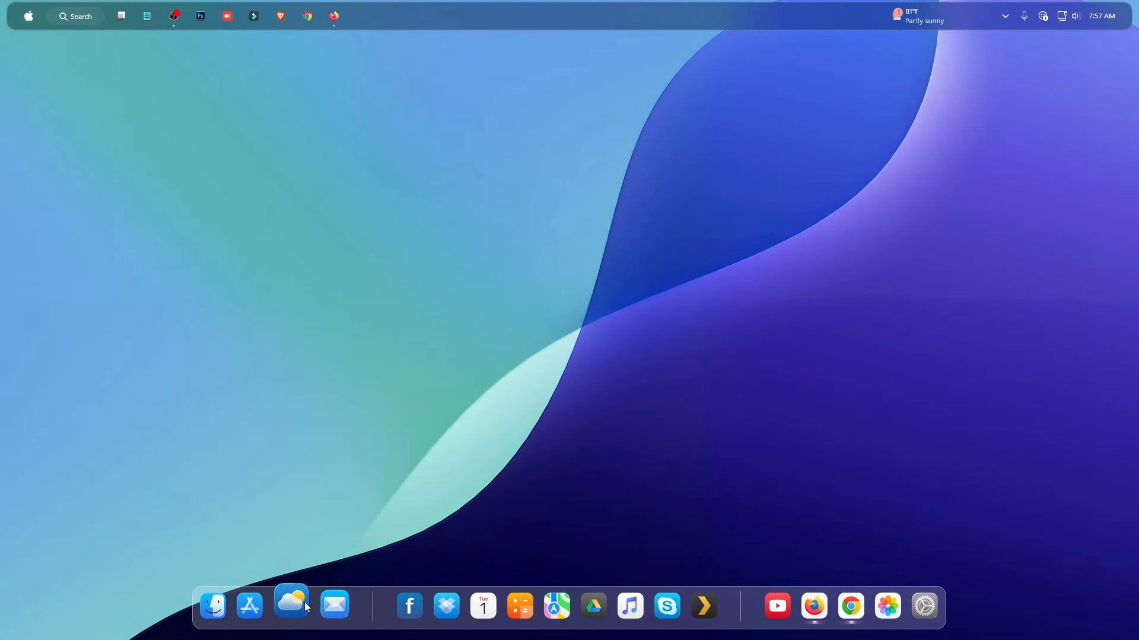
Examine the macOS-style File Explorer by browsing This PC and Local Disk (C:) in both maximized and restored window sizes.
click(218, 606)
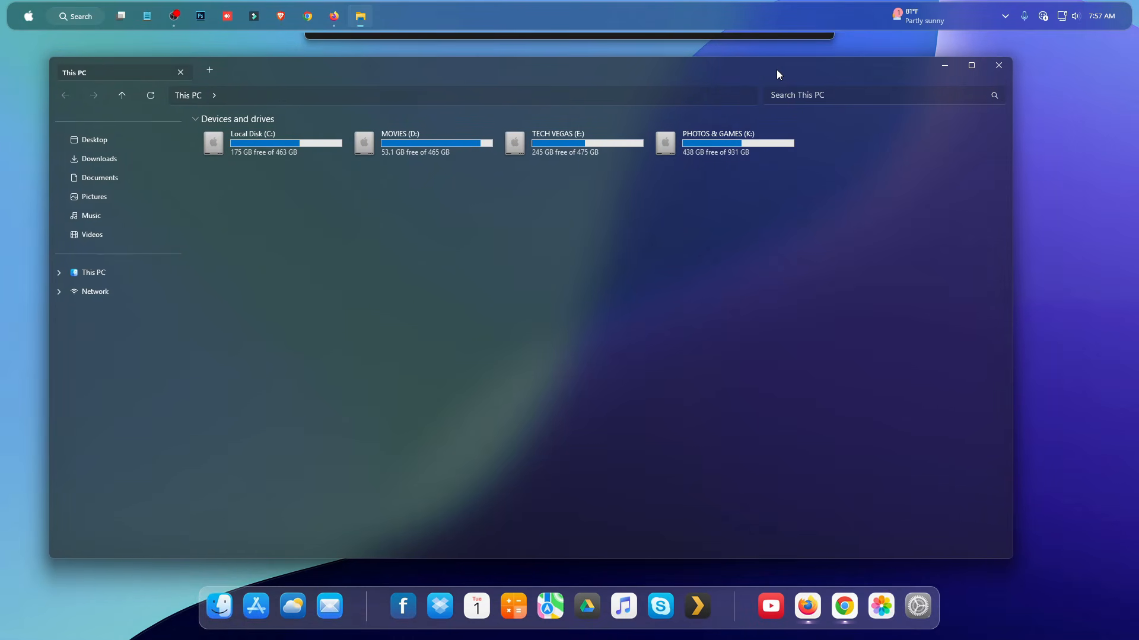
click(1000, 66)
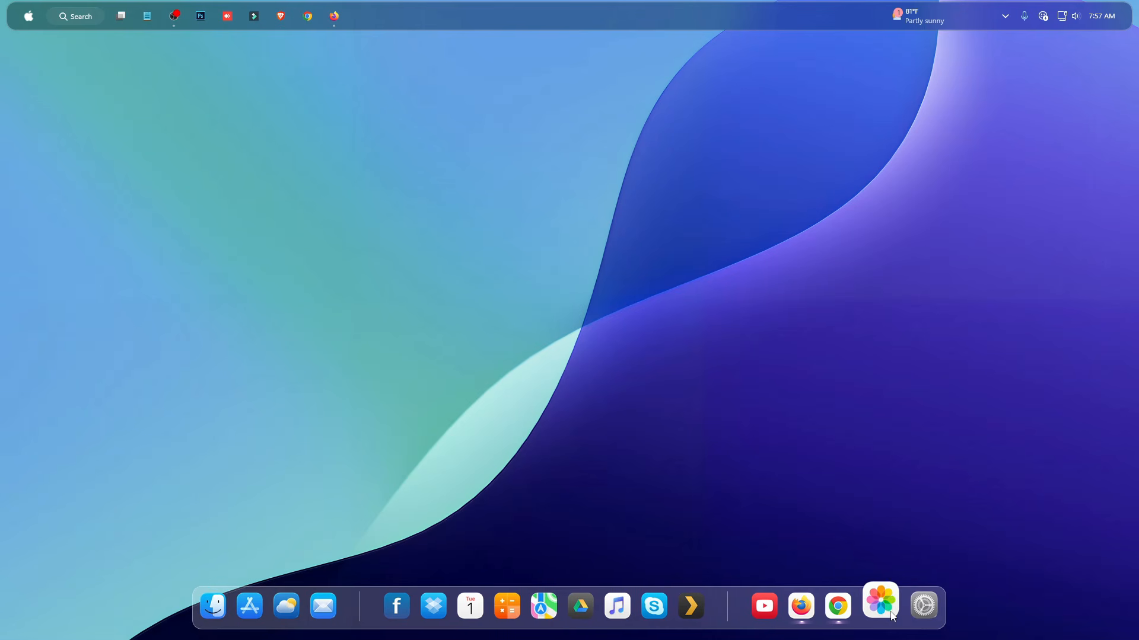
click(209, 604)
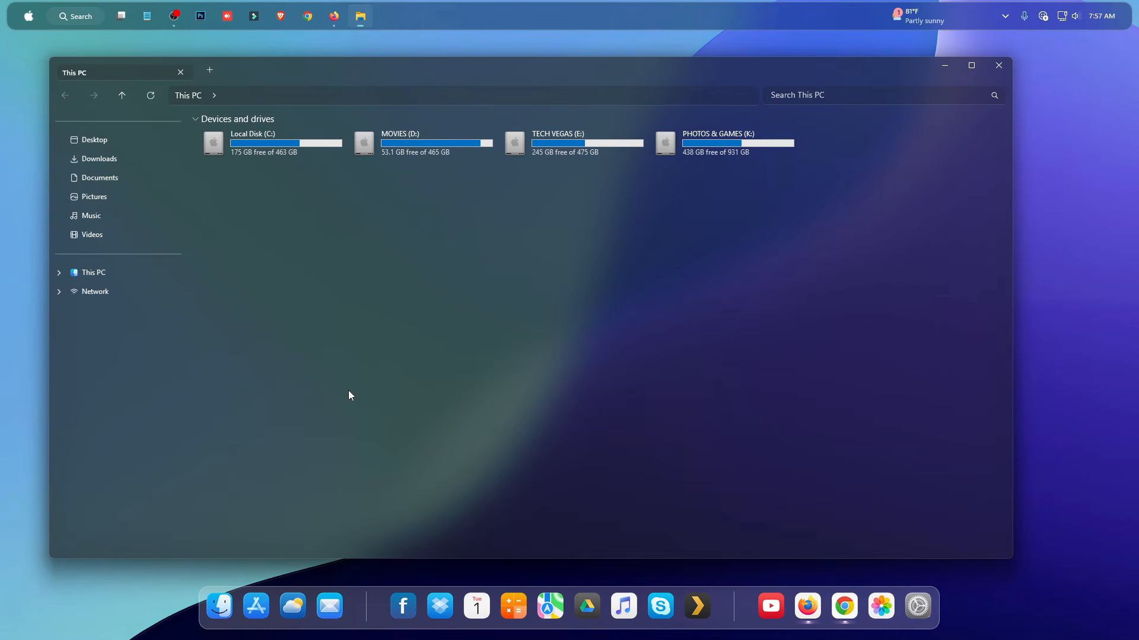
double_click(270, 151)
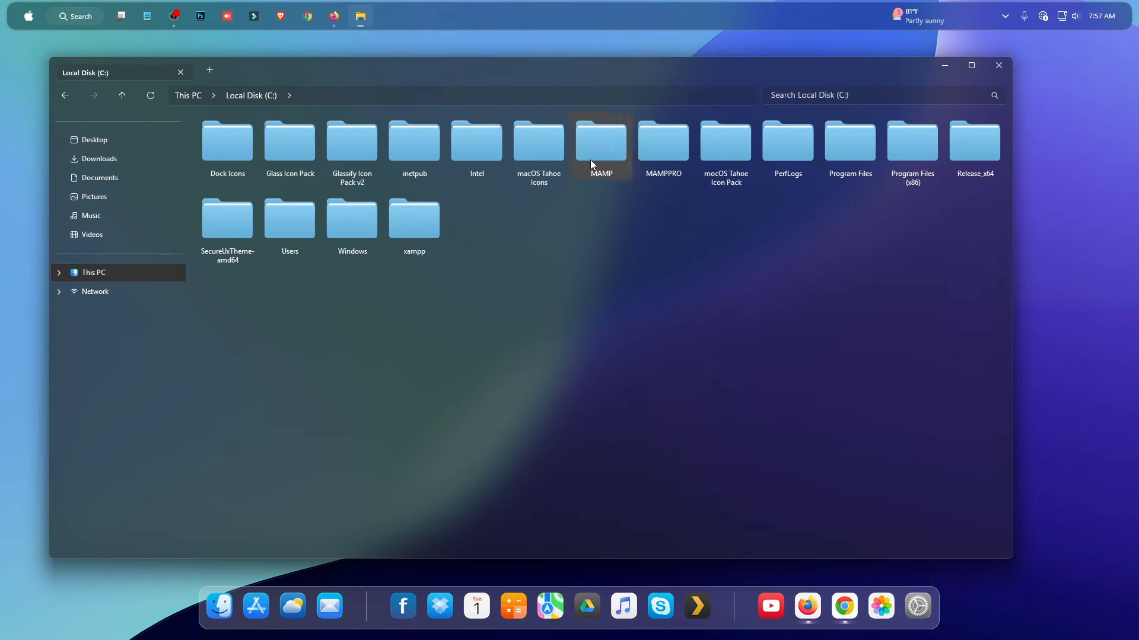
click(967, 66)
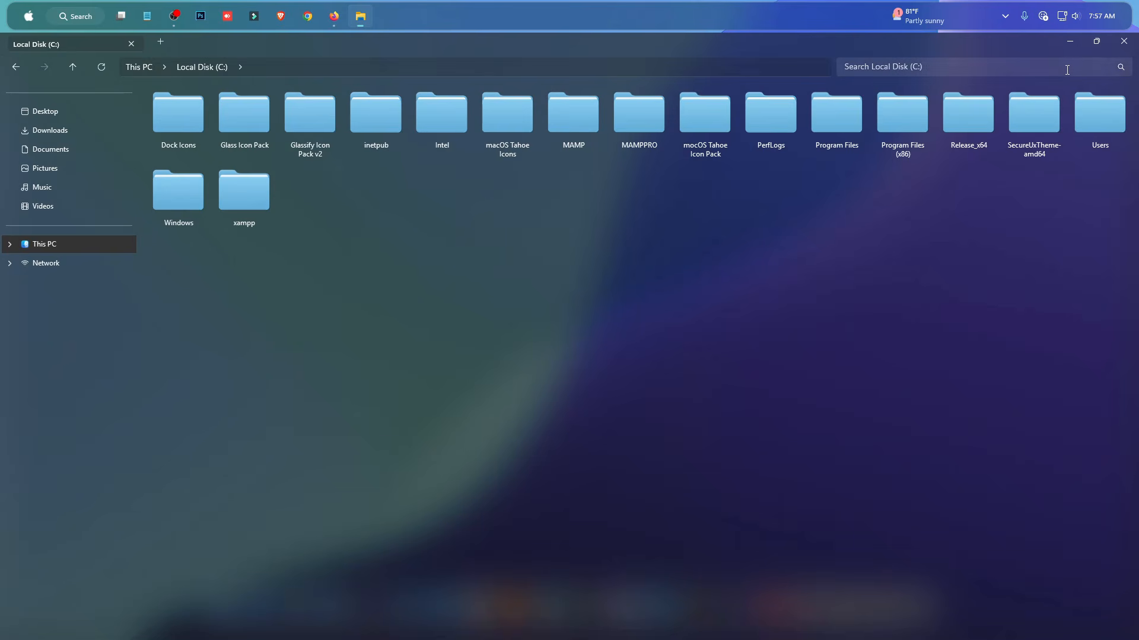
click(1096, 42)
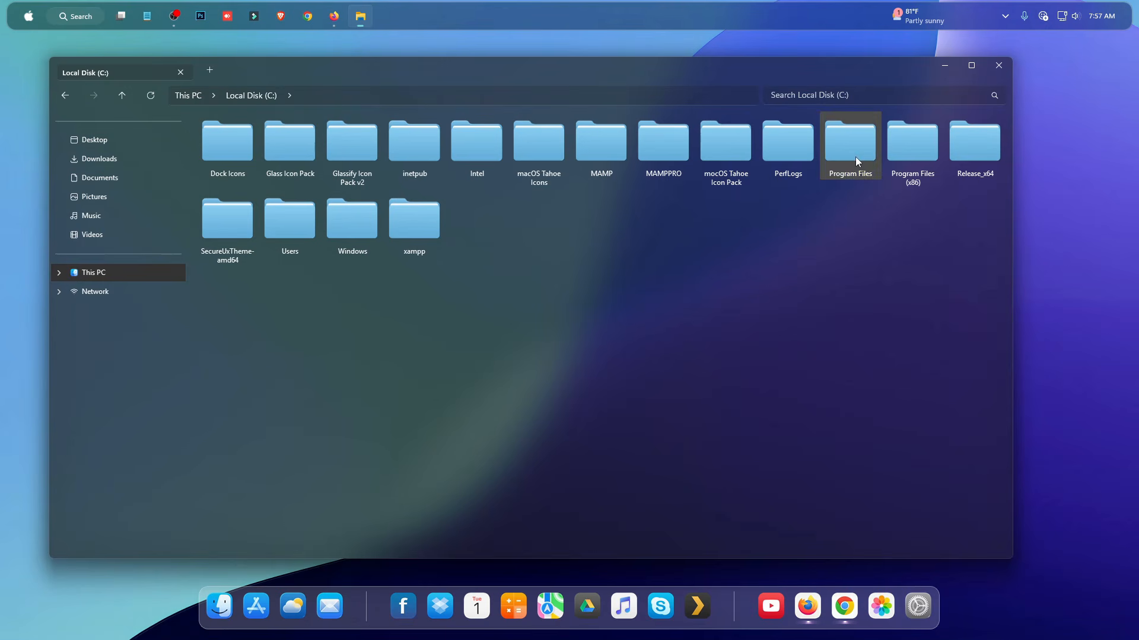
click(110, 270)
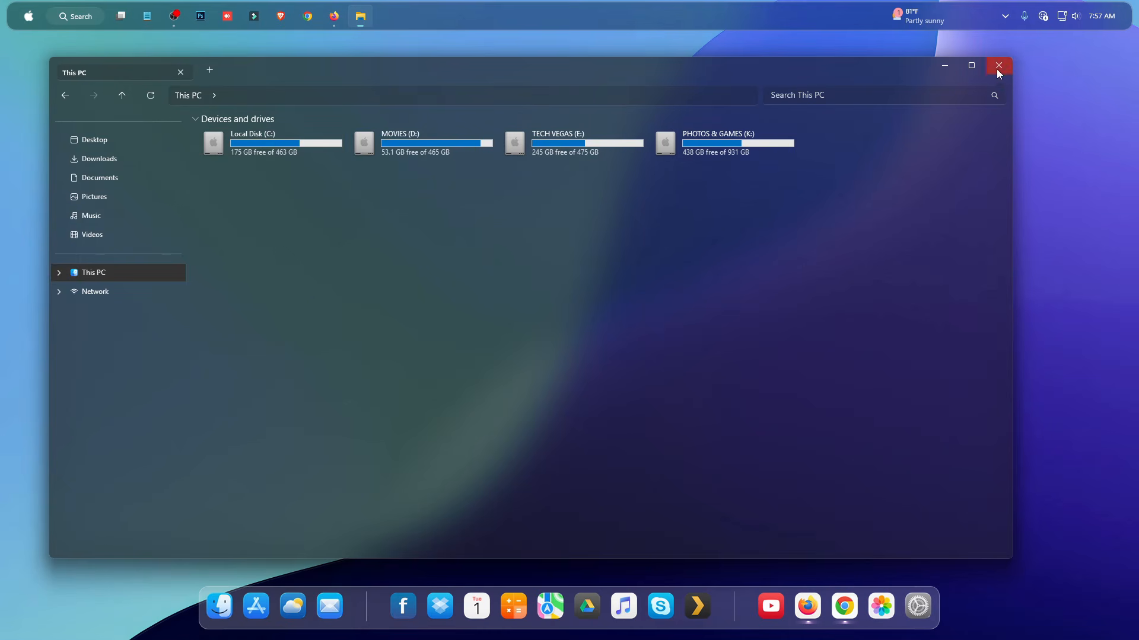
double_click(855, 69)
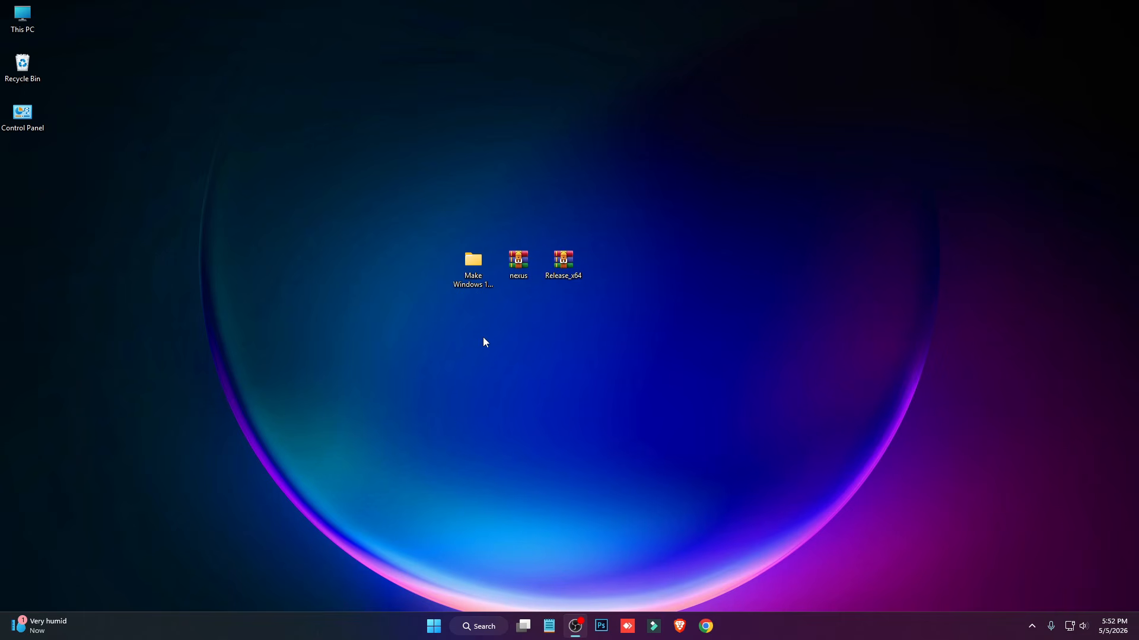
Set the teal-to-purple 3_moreDetail_x2_3840x2160 image from the setup folder's Extras > Wallpapers subfolder as the desktop background.
click(478, 266)
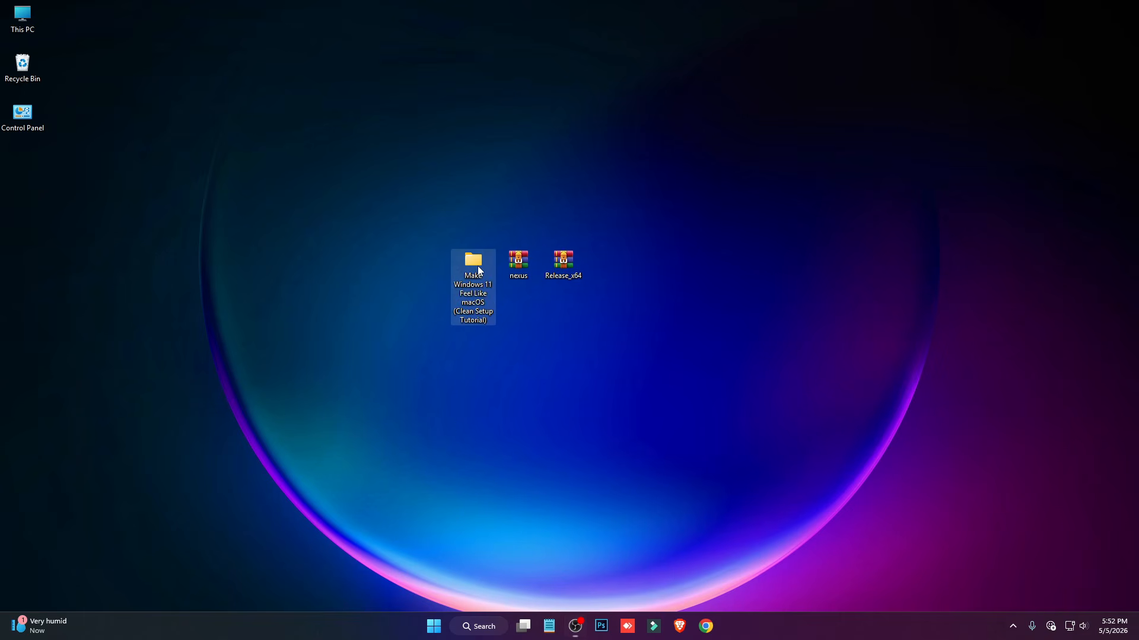
click(576, 283)
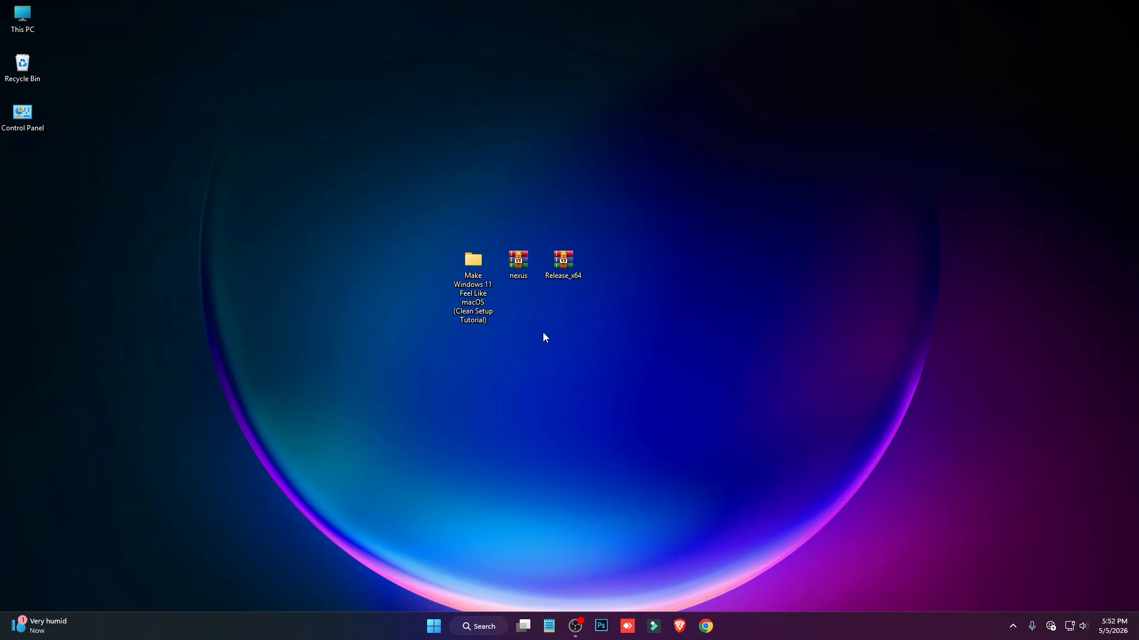
double_click(476, 268)
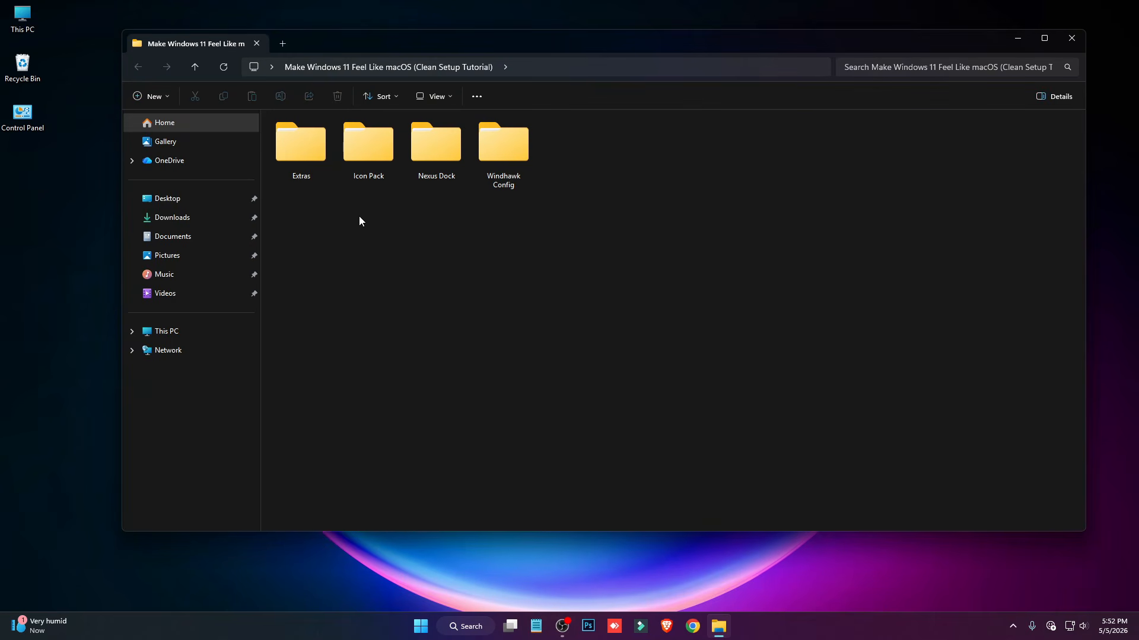
double_click(304, 166)
double_click(312, 155)
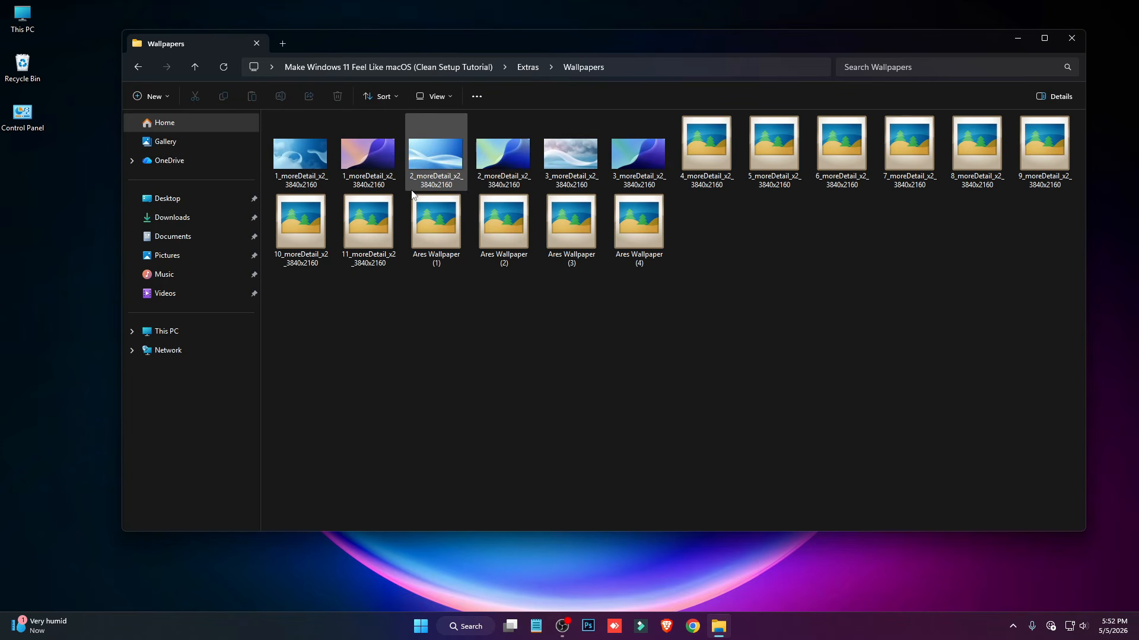
right_click(645, 148)
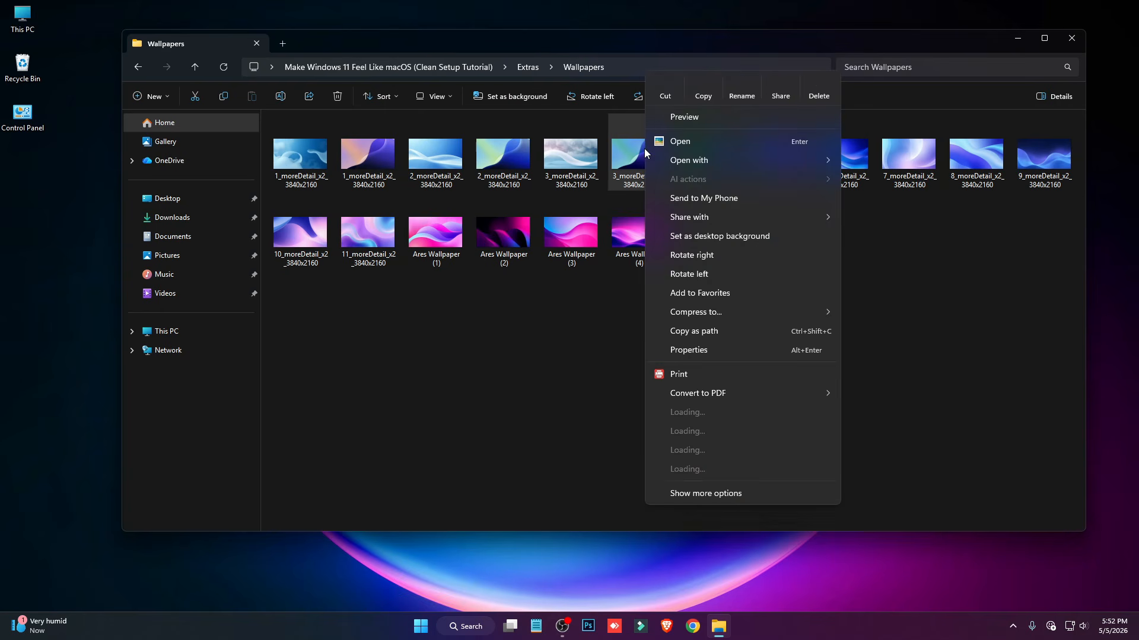
click(694, 237)
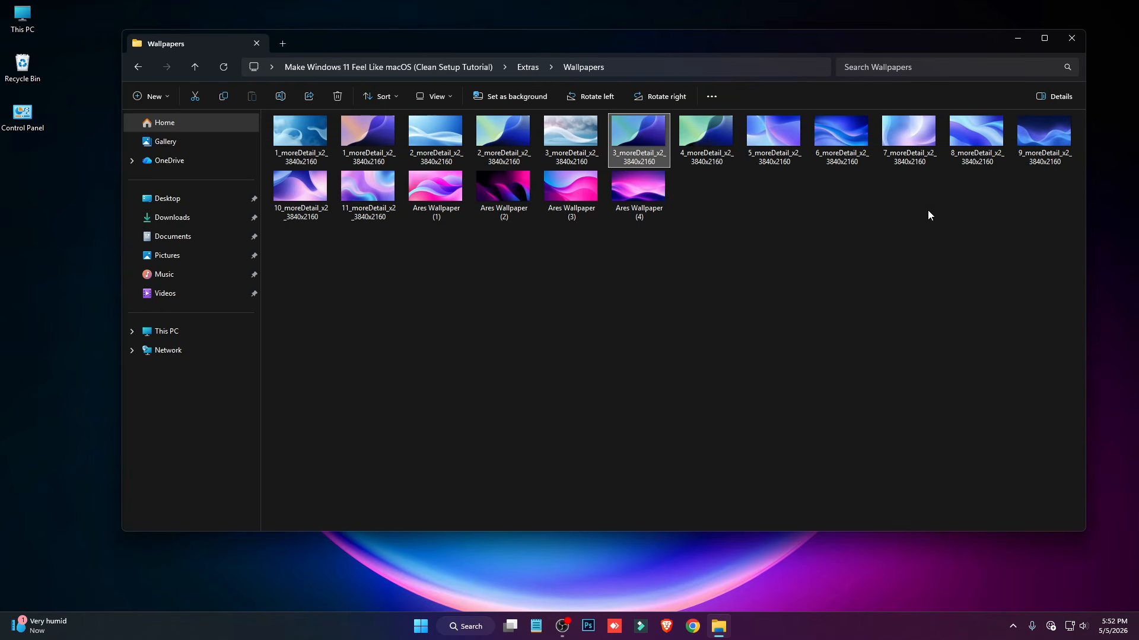
click(806, 290)
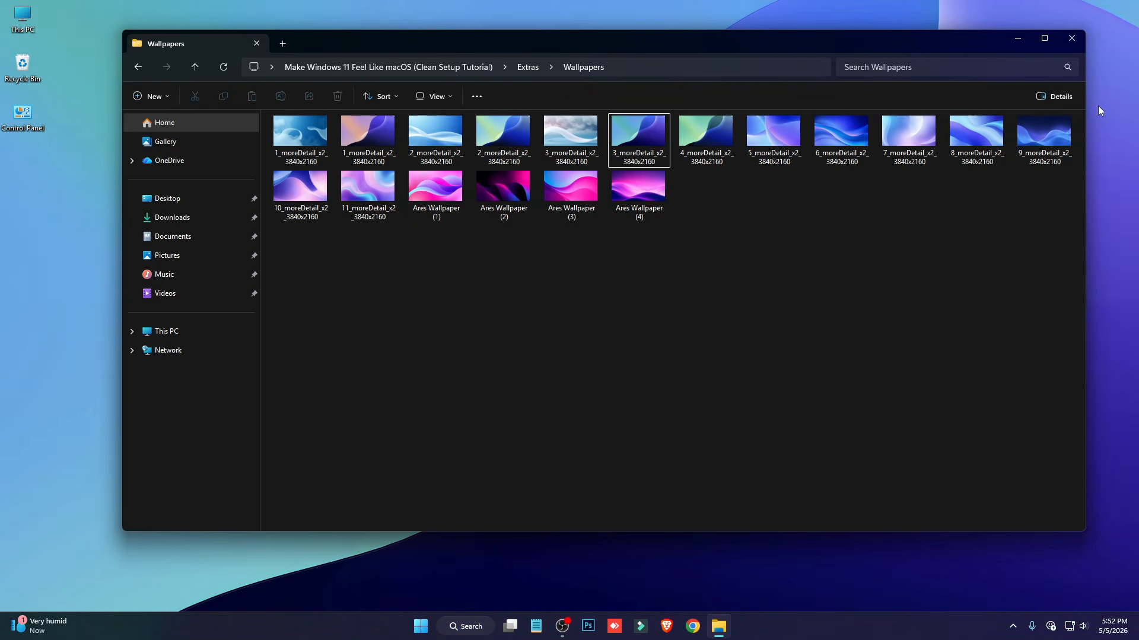
click(1072, 40)
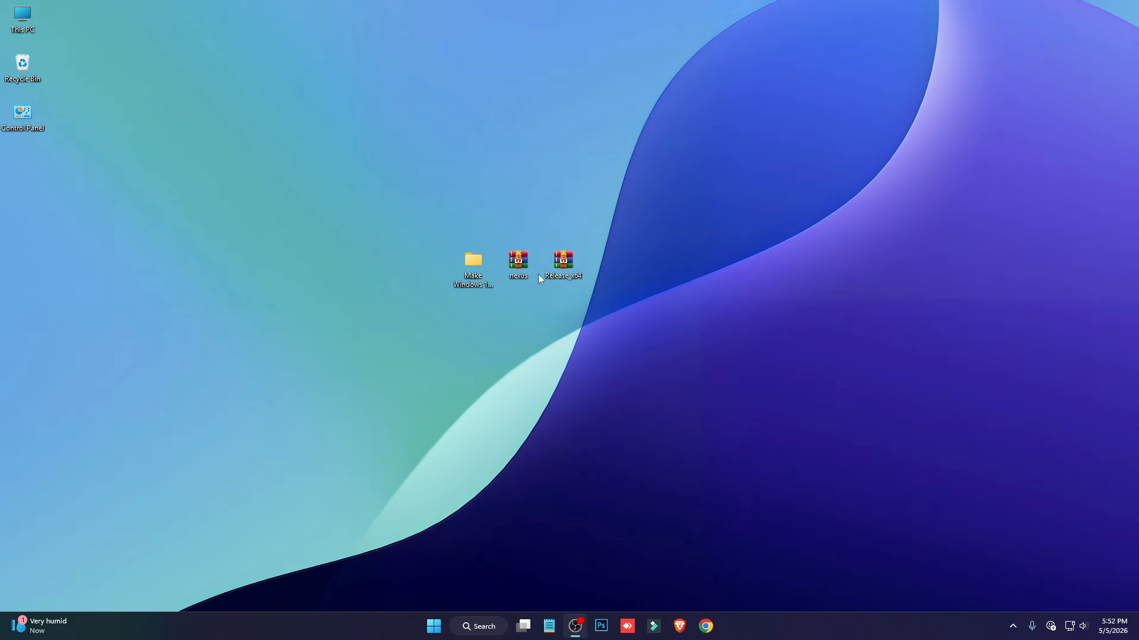
Run NexusSetup.exe from the nexus archive on the desktop with English as the setup language.
double_click(518, 261)
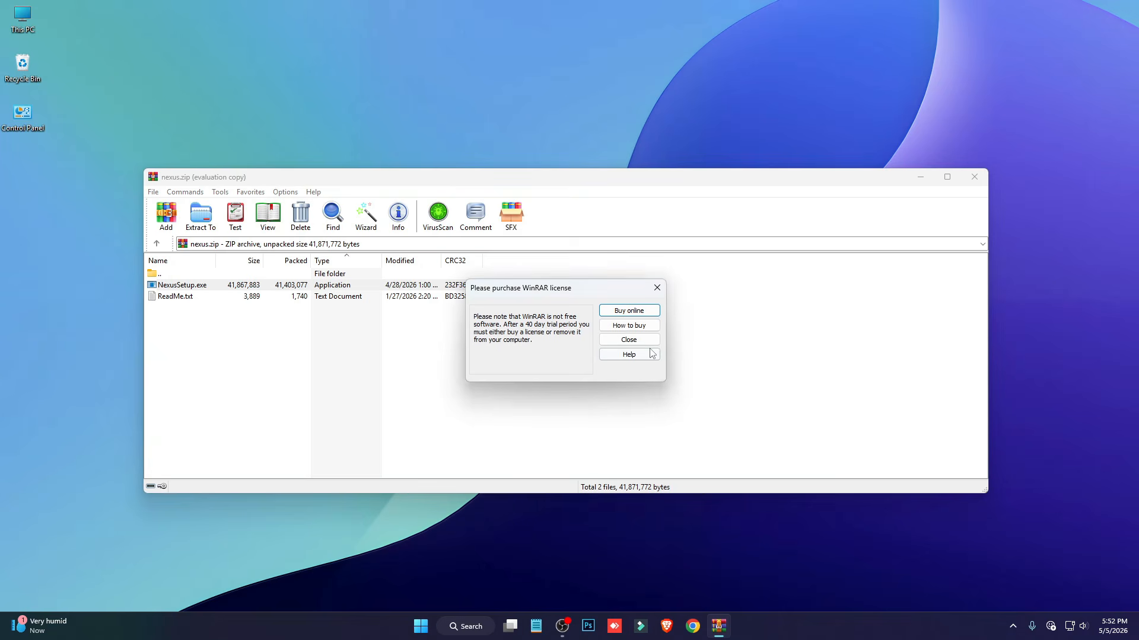
click(625, 338)
double_click(196, 287)
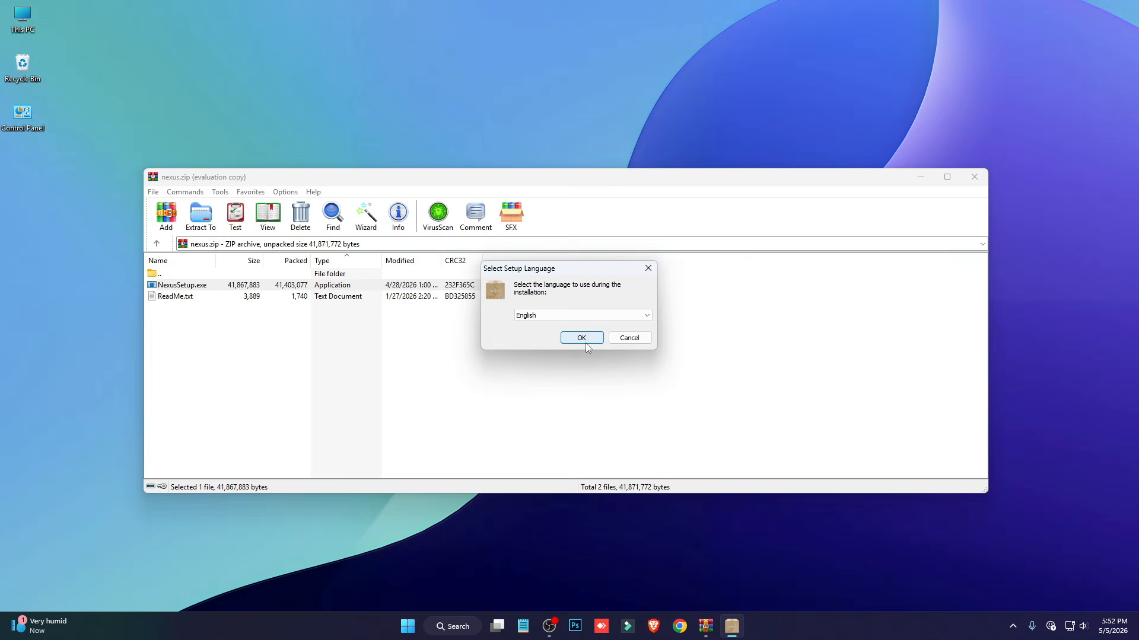
click(584, 341)
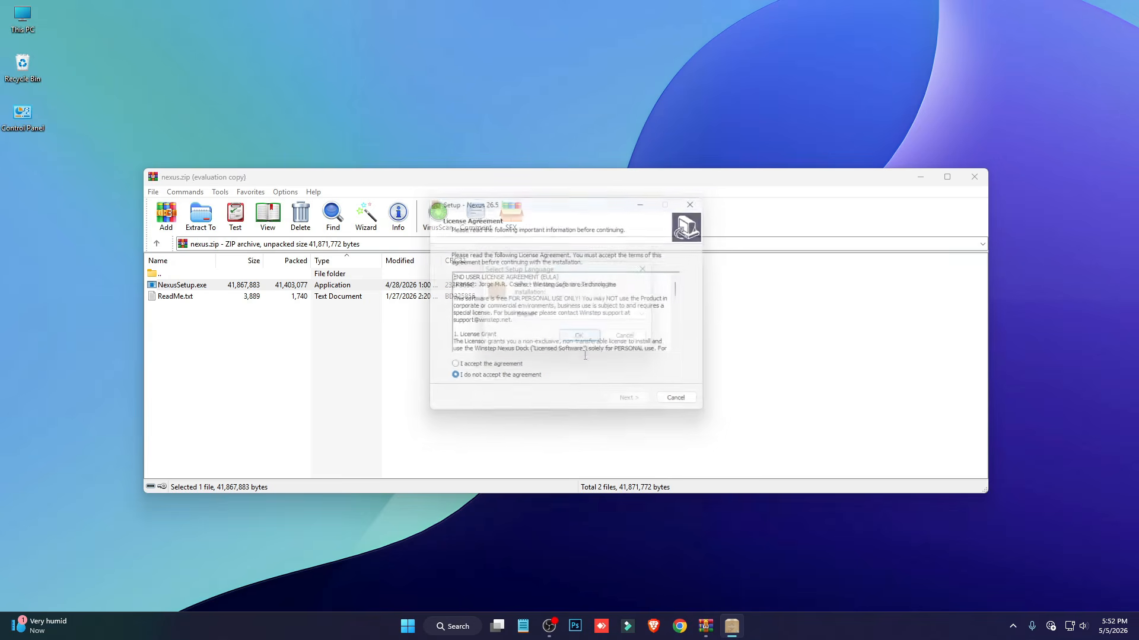
Accept the license agreement and install Nexus to C:\Program Files (x86)\Winstep, finishing setup with Launch Nexus enabled.
click(499, 369)
click(630, 408)
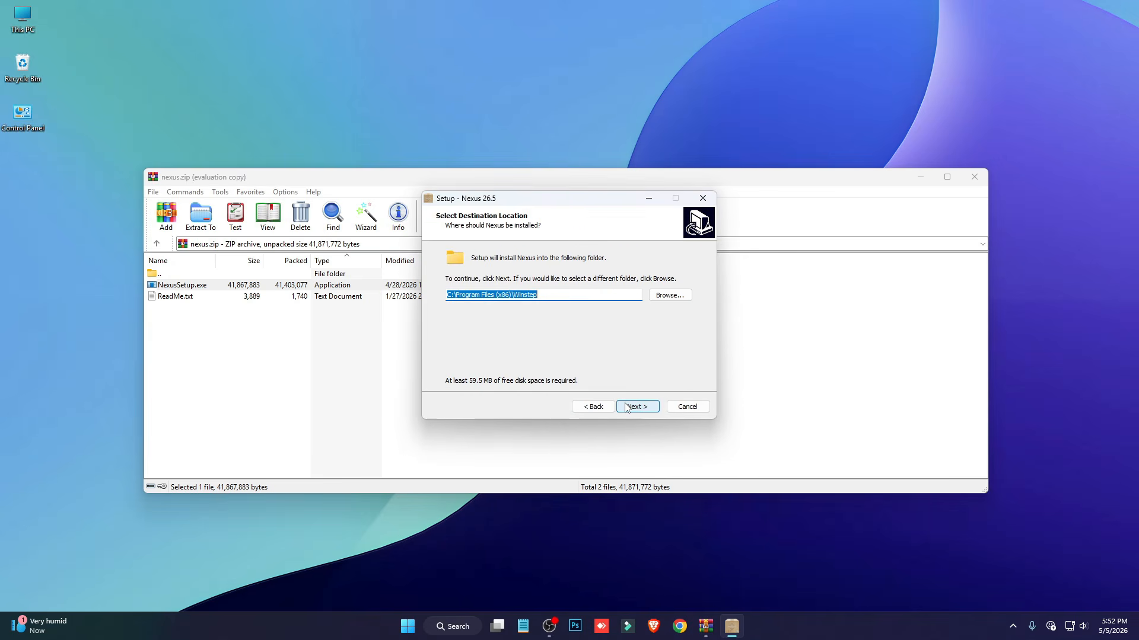
click(630, 408)
click(629, 408)
click(627, 408)
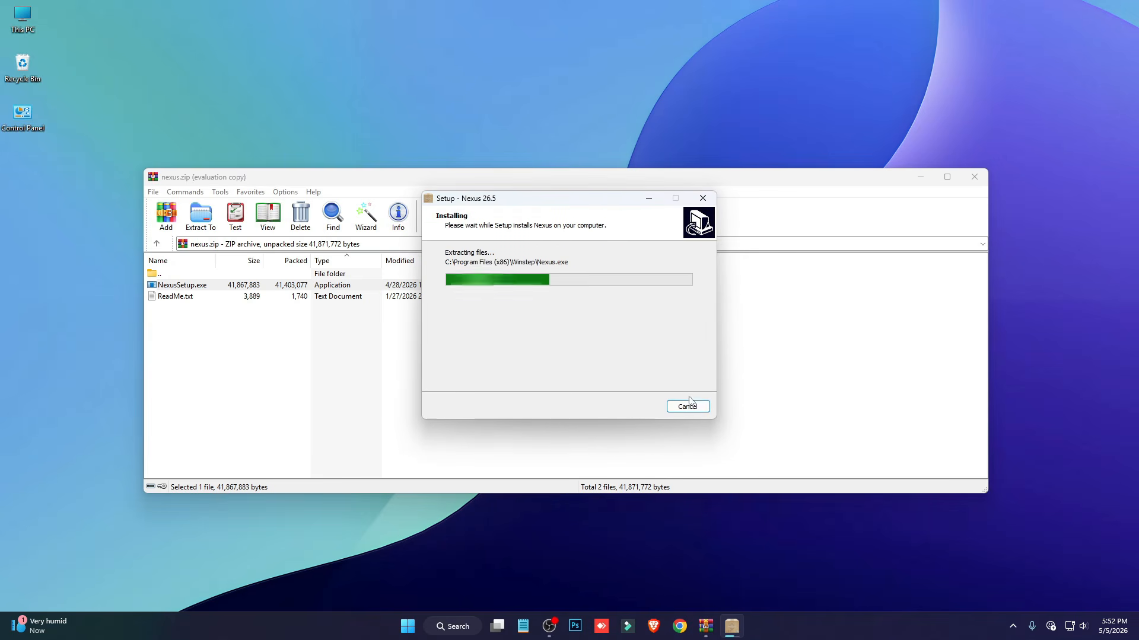
click(974, 178)
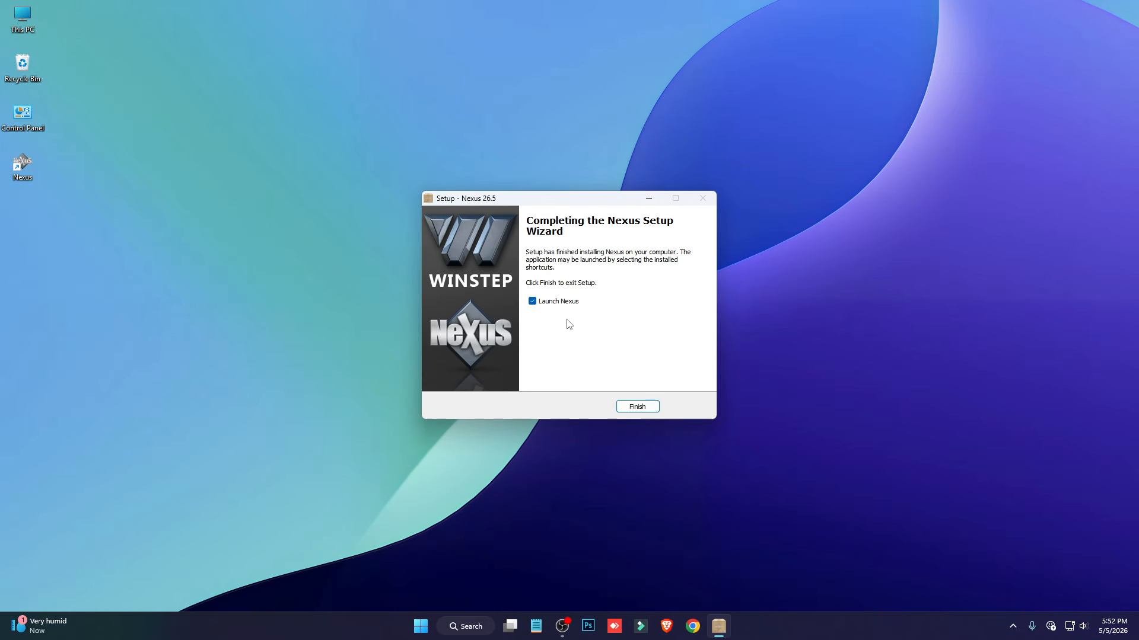
click(646, 411)
Extract the MacOs-Tahoe-Dock-For-Windows archive in the setup folder's Nexus Dock subfolder into a folder of the same name.
double_click(473, 265)
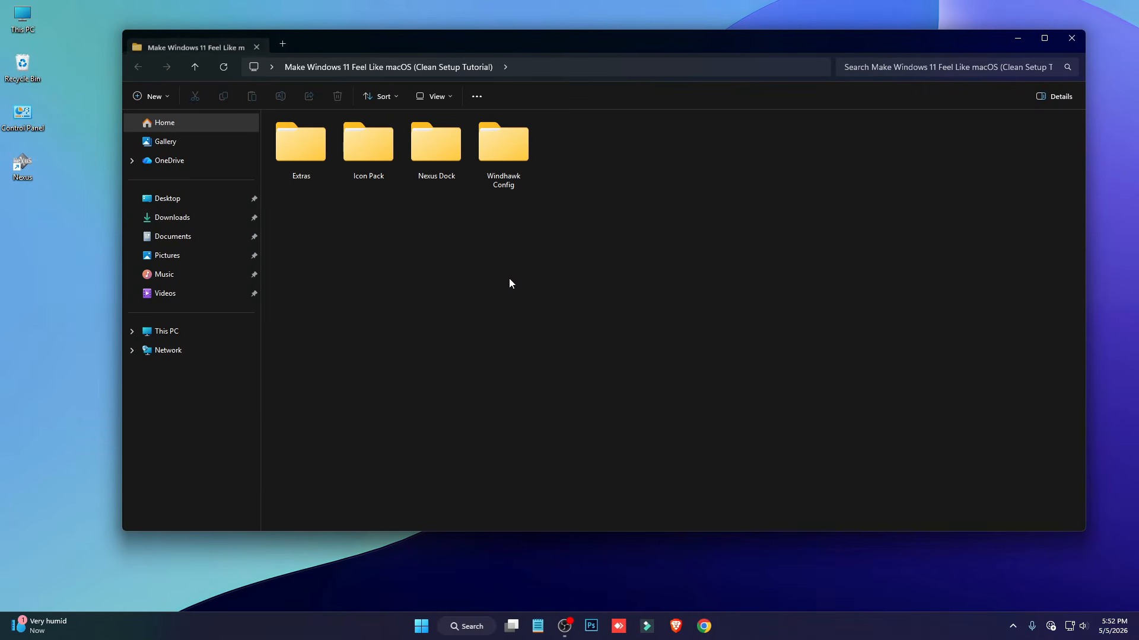
click(439, 152)
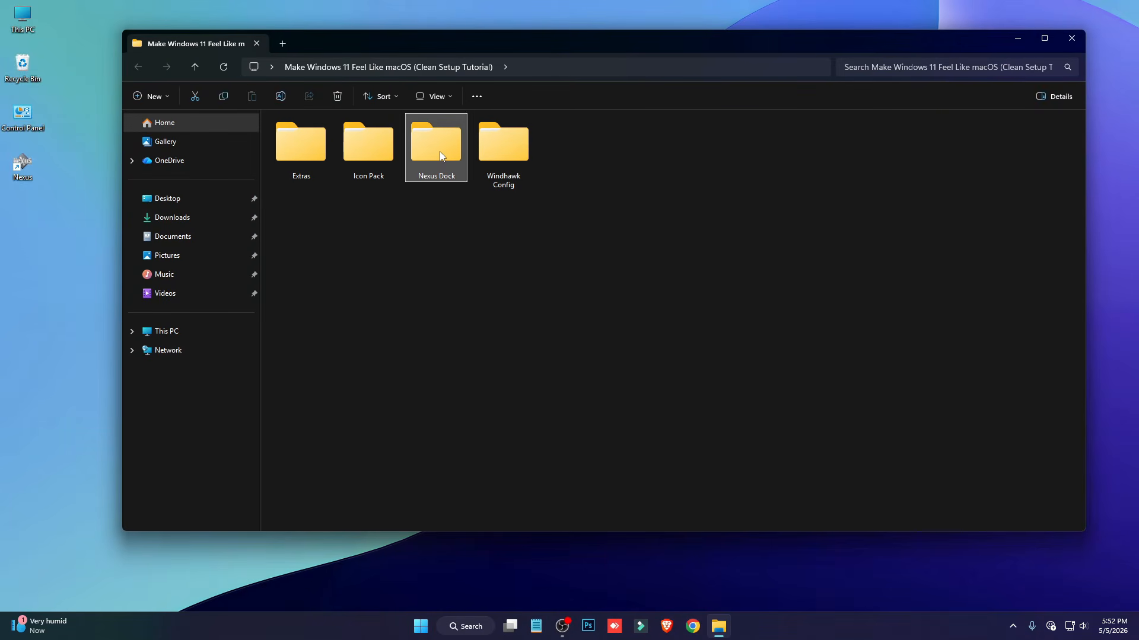
double_click(440, 153)
right_click(307, 138)
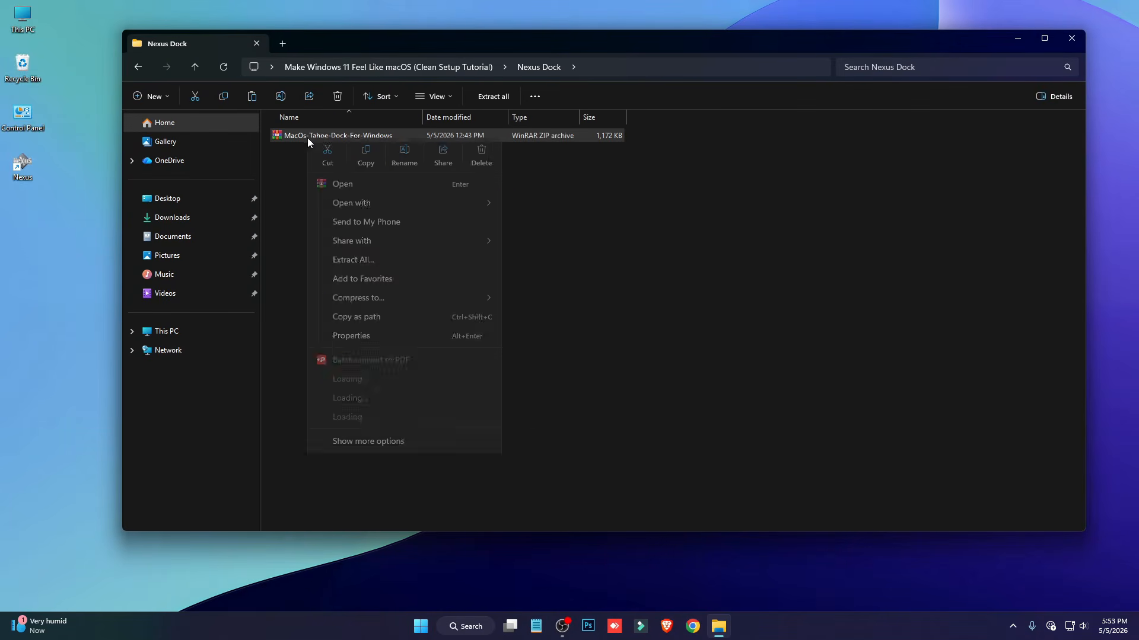
mouse_move(415, 394)
click(534, 415)
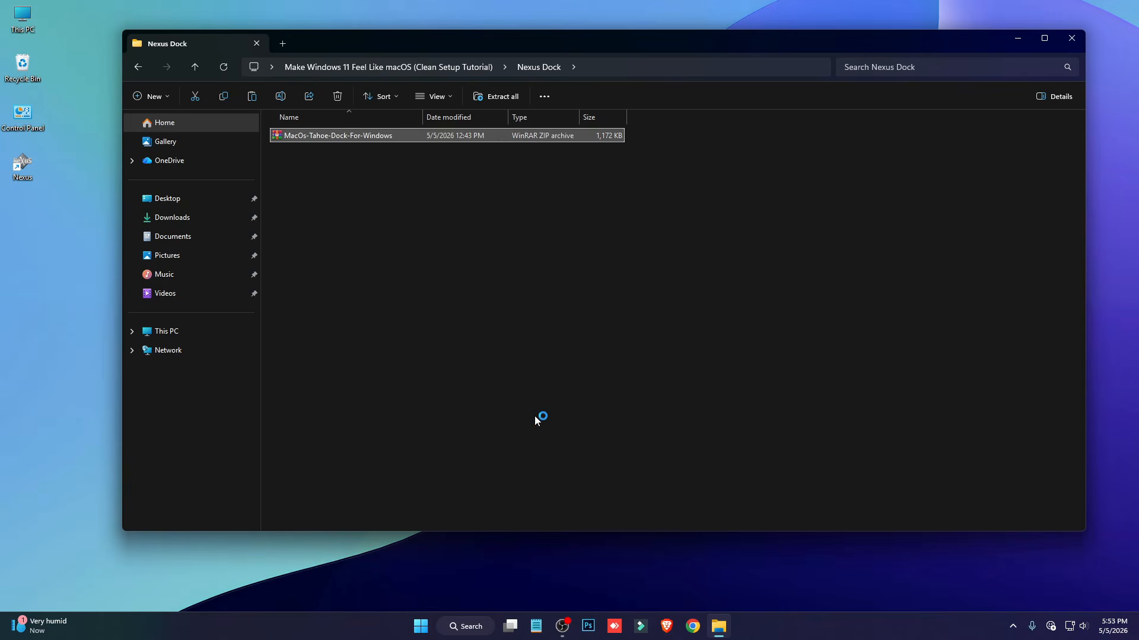
click(617, 449)
Copy the macOS Tahoe Icons folder from the extracted MacOs Tahoe Dock For Windows folder to Local Disk (C:), replacing the existing files.
double_click(341, 153)
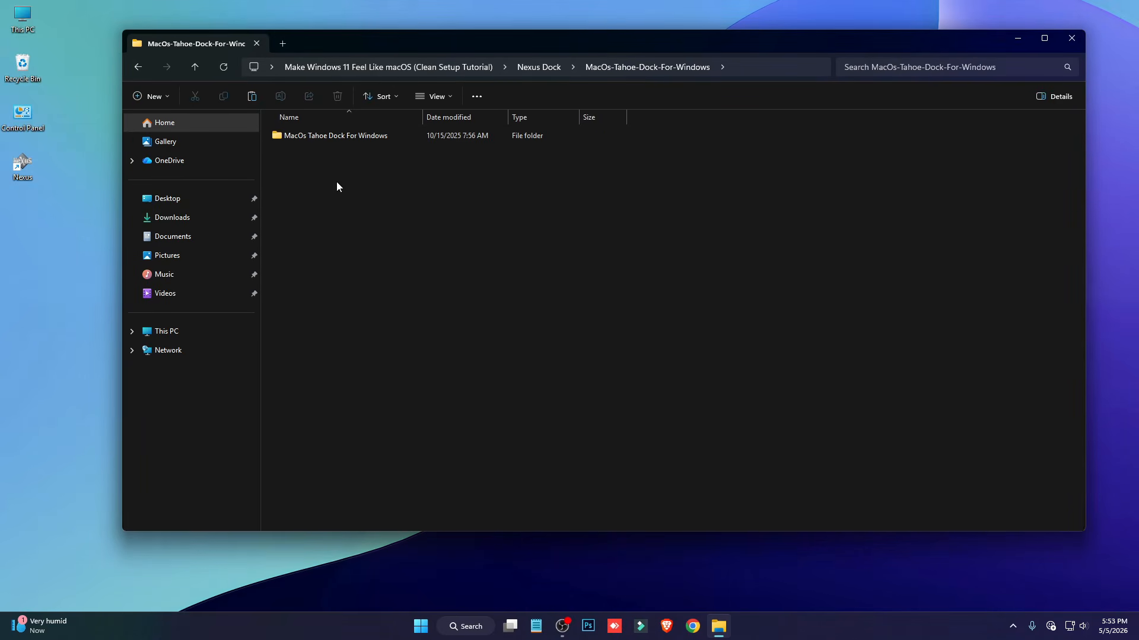
double_click(325, 136)
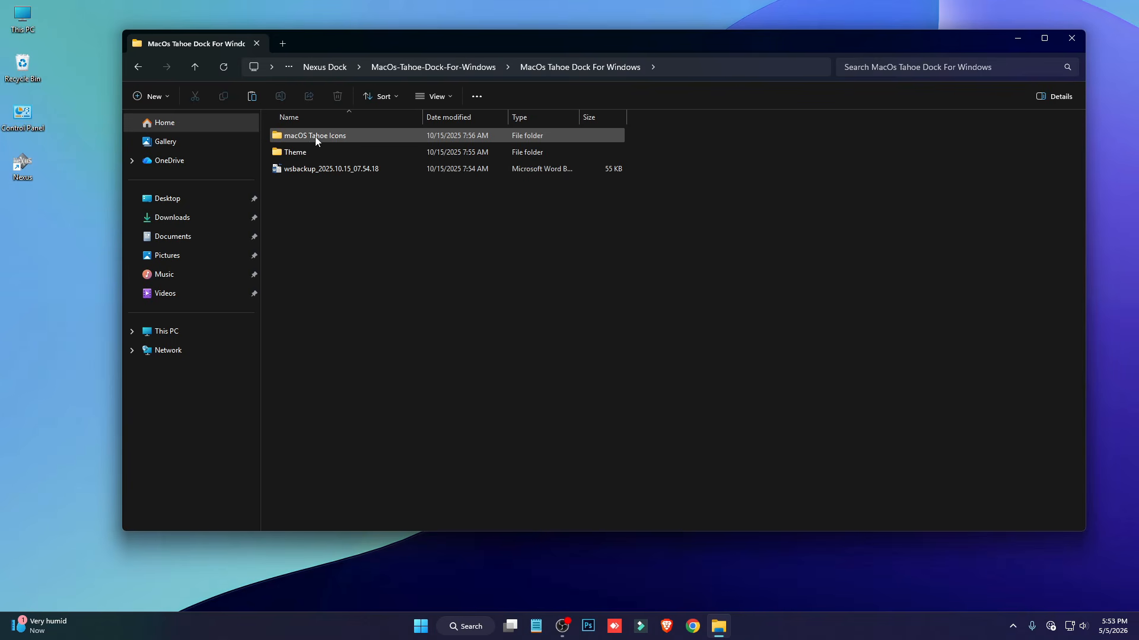
right_click(316, 137)
click(377, 153)
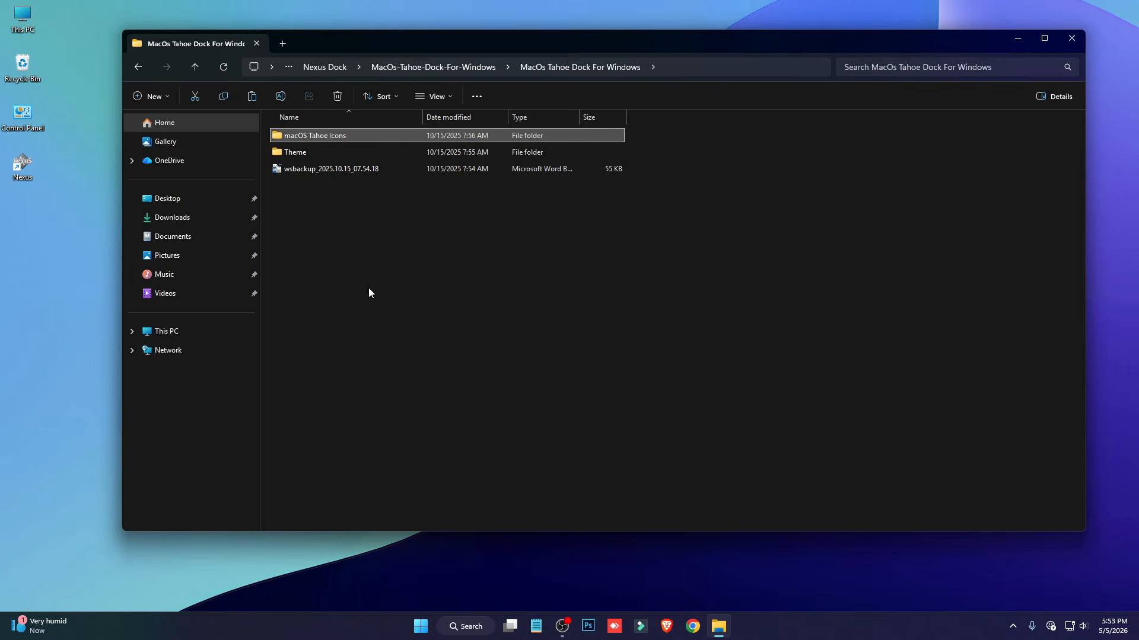
click(175, 331)
double_click(375, 149)
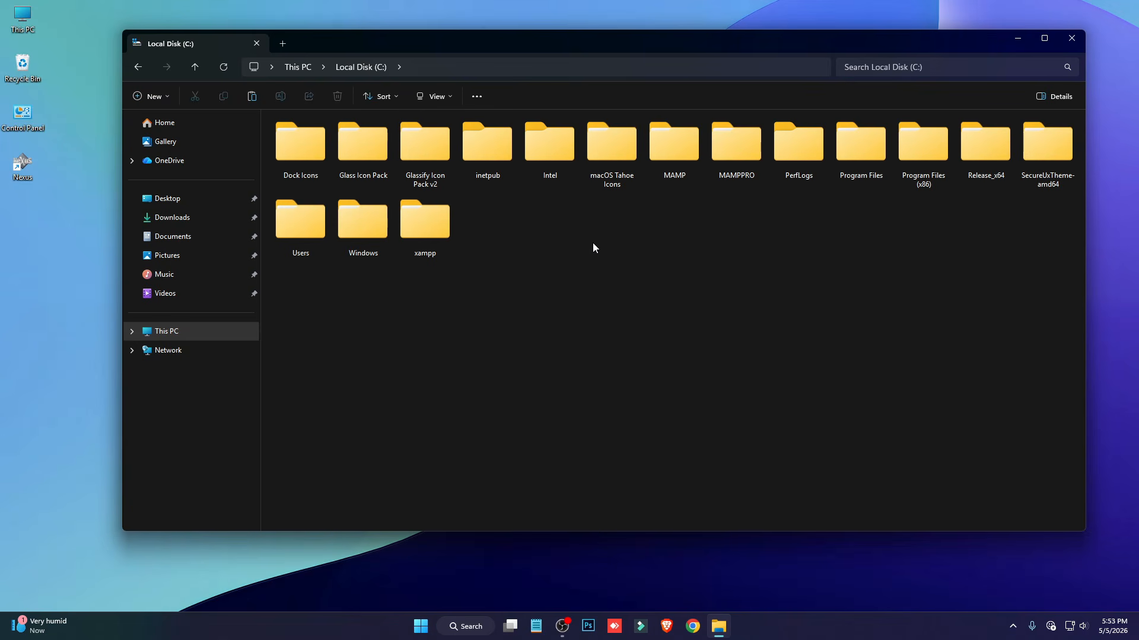
right_click(593, 241)
click(603, 252)
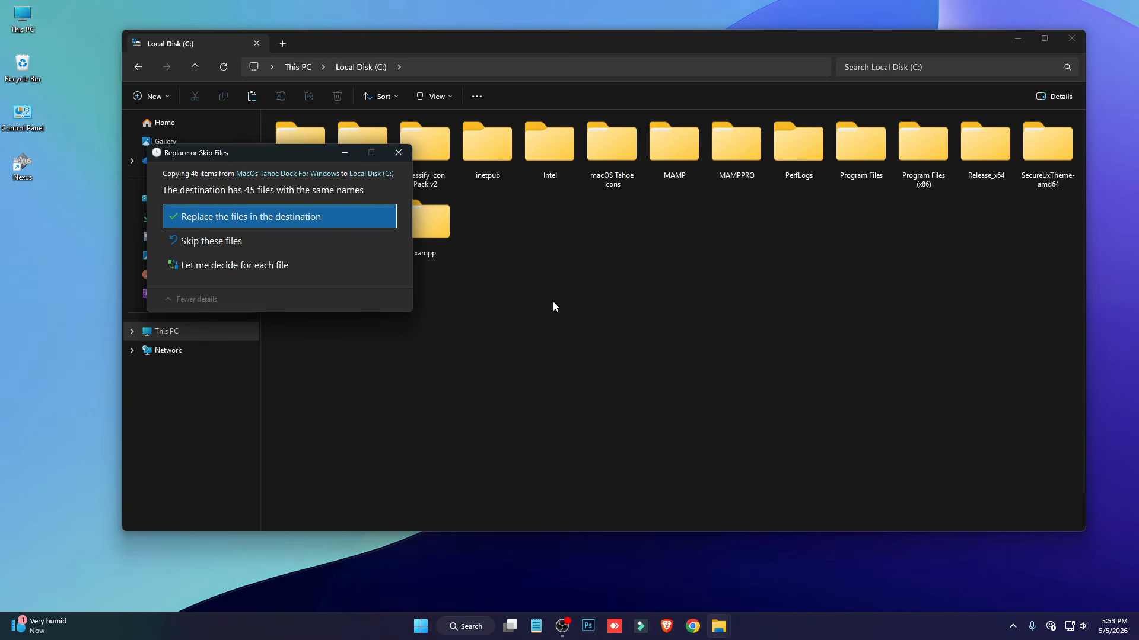
click(276, 222)
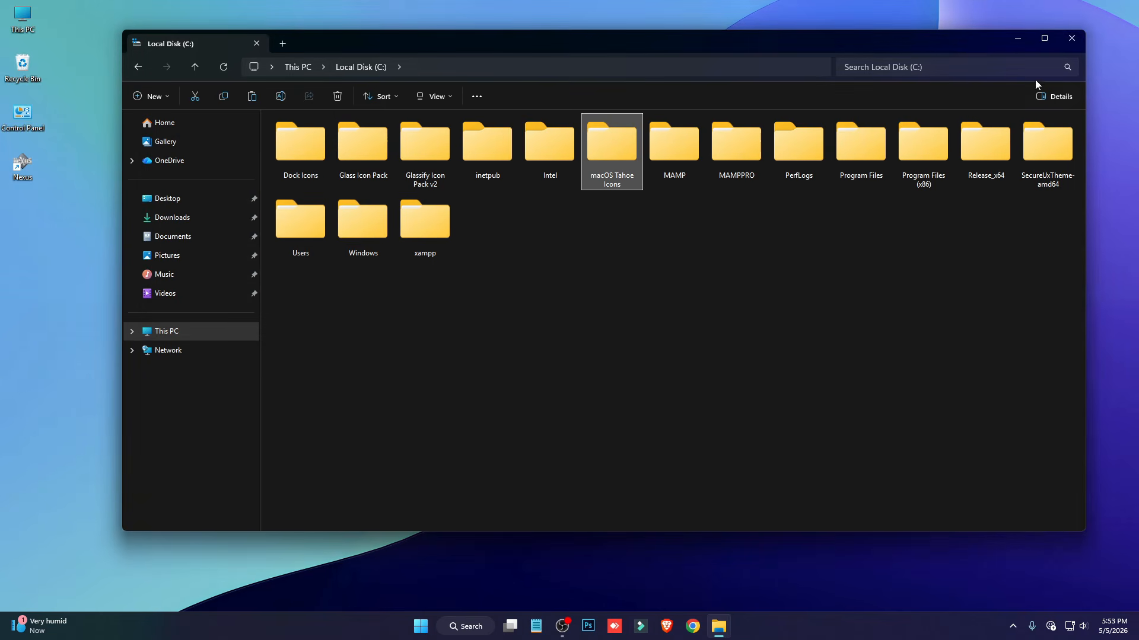
click(1071, 39)
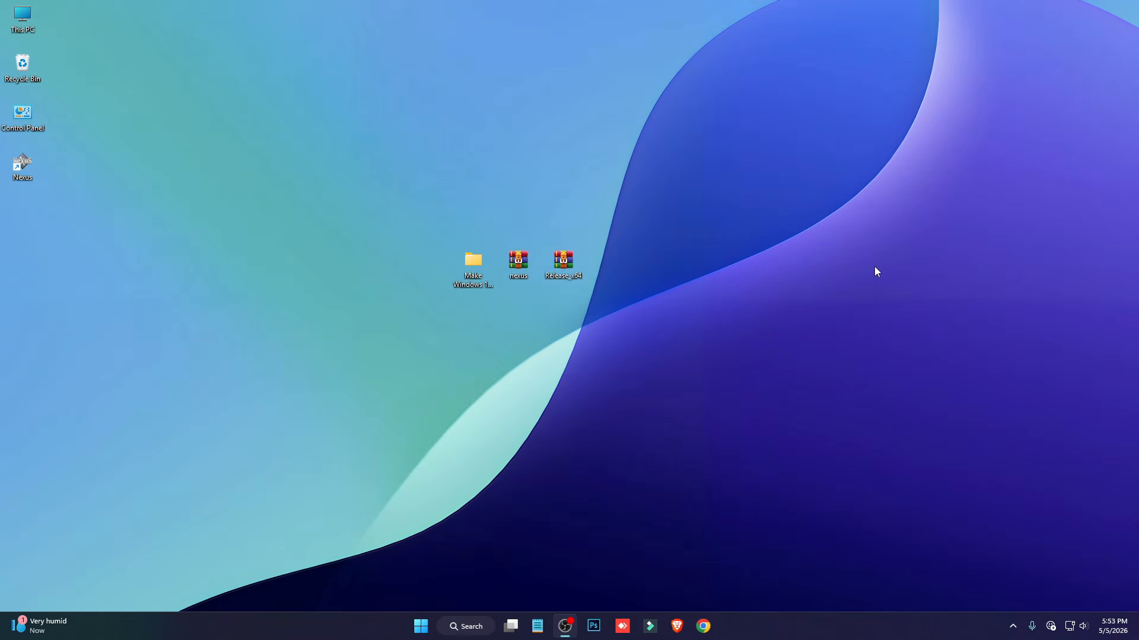
Copy the MacOs Light folder from the Theme folder of the extracted MacOs Tahoe Dock For Windows in the setup folder's Nexus Dock subfolder.
double_click(482, 264)
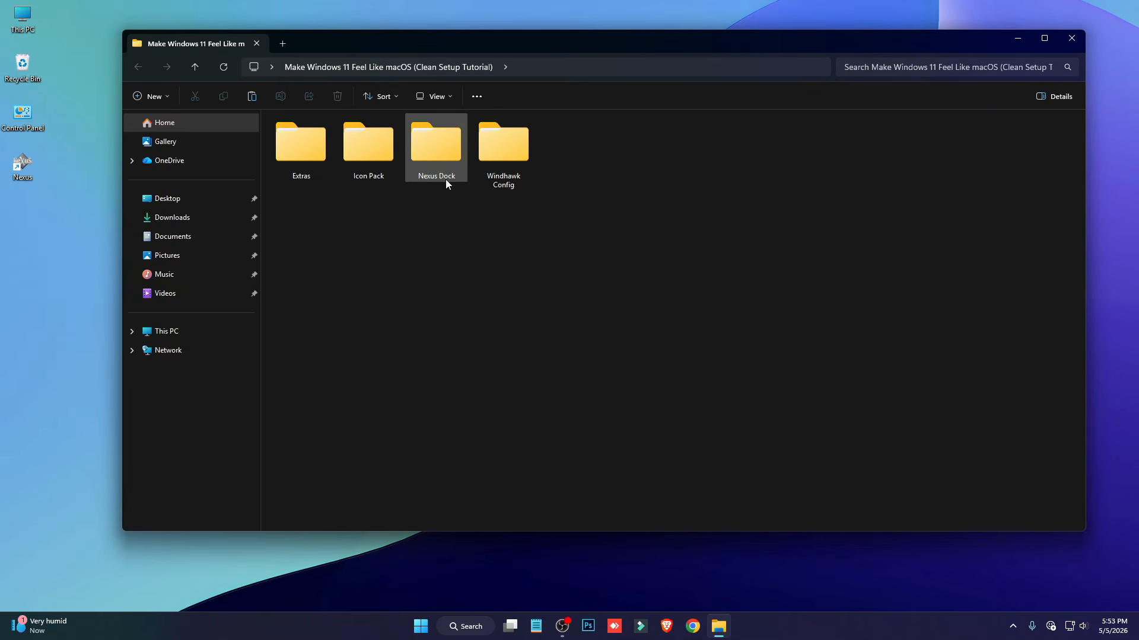
double_click(440, 158)
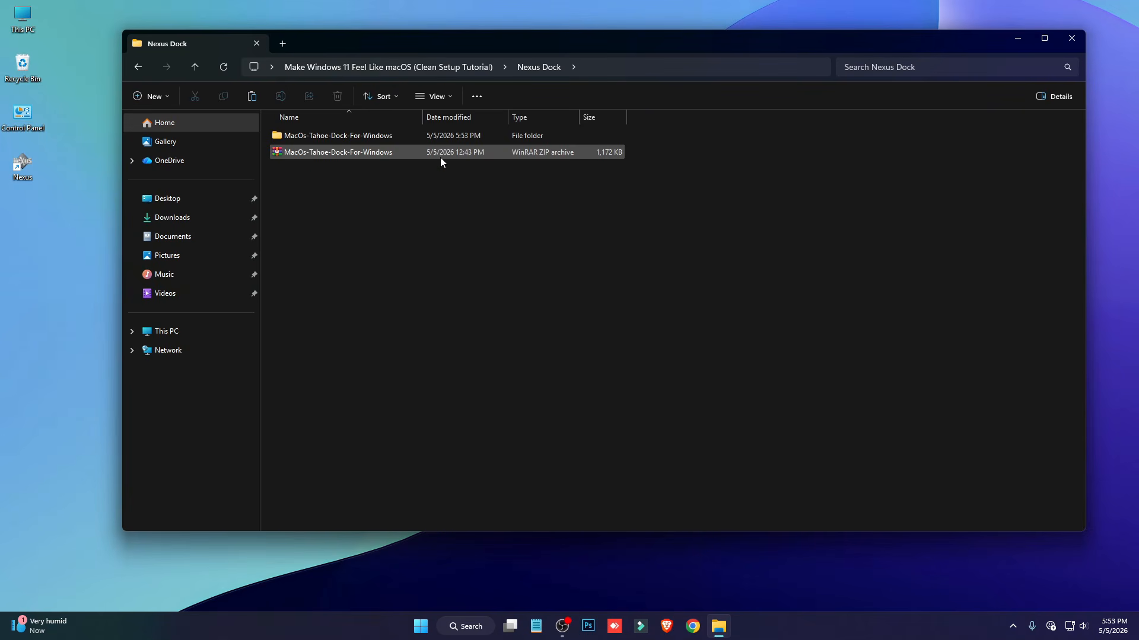
double_click(352, 136)
double_click(333, 137)
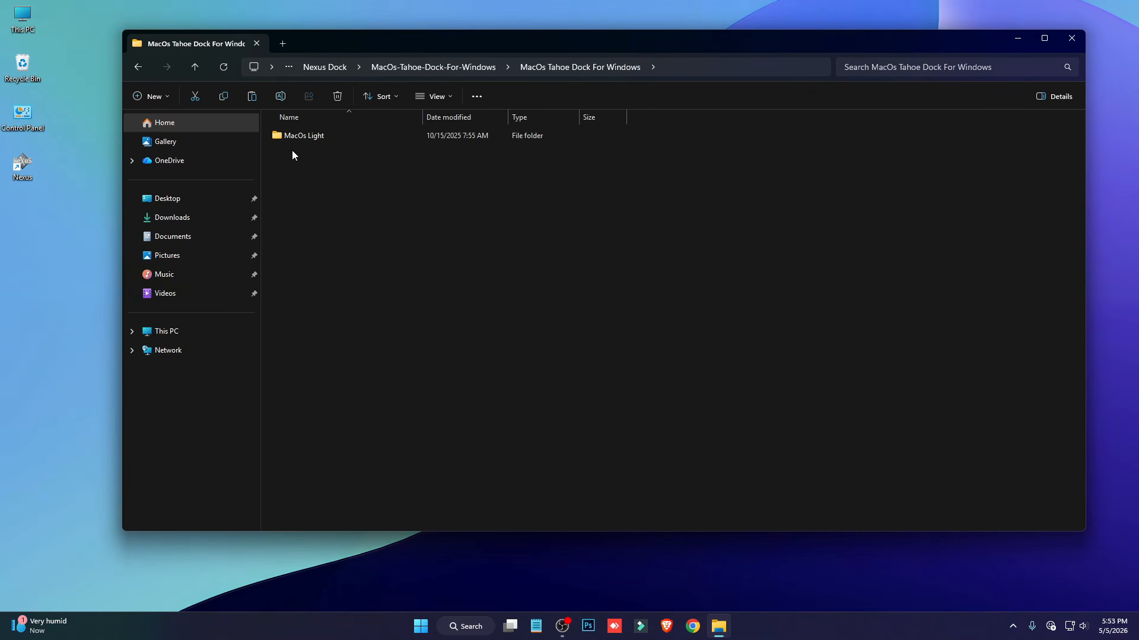
double_click(304, 137)
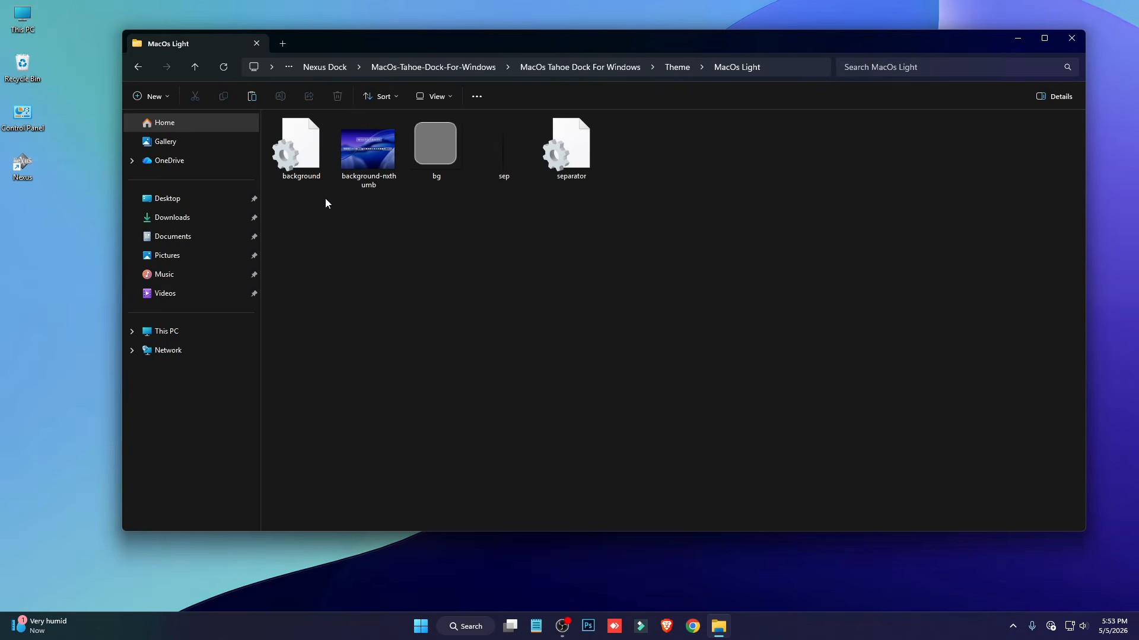
key(alt+Left)
right_click(313, 138)
click(371, 157)
click(440, 236)
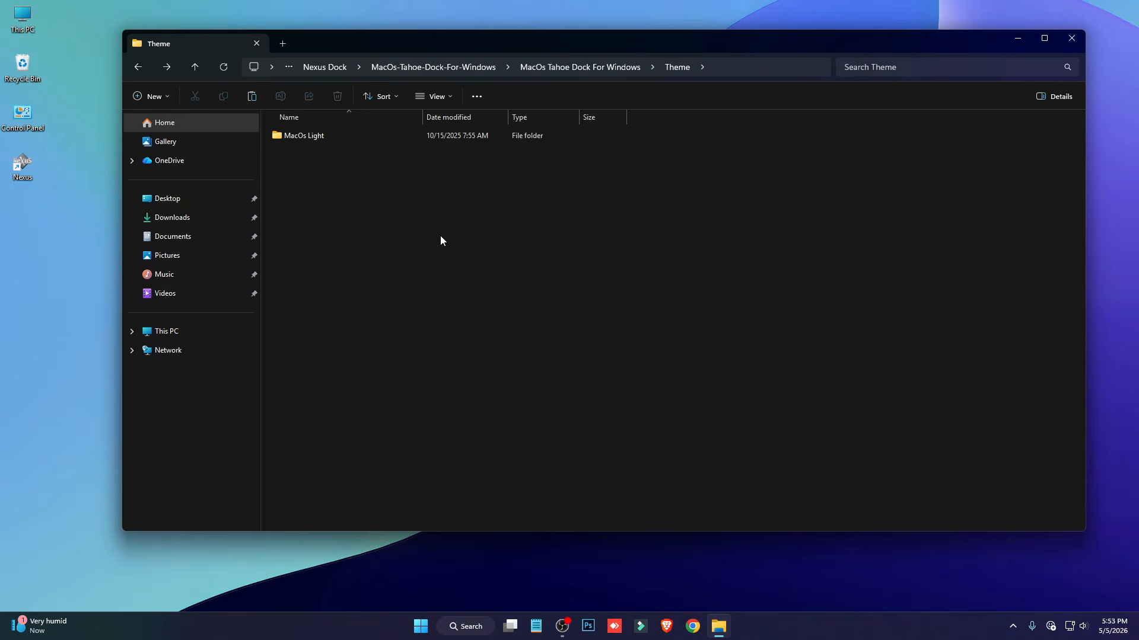
Paste the MacOs Light folder into the NeXuS\Backgrounds folder reached through the Winstep shortcut in Documents, and close File Explorer.
click(190, 237)
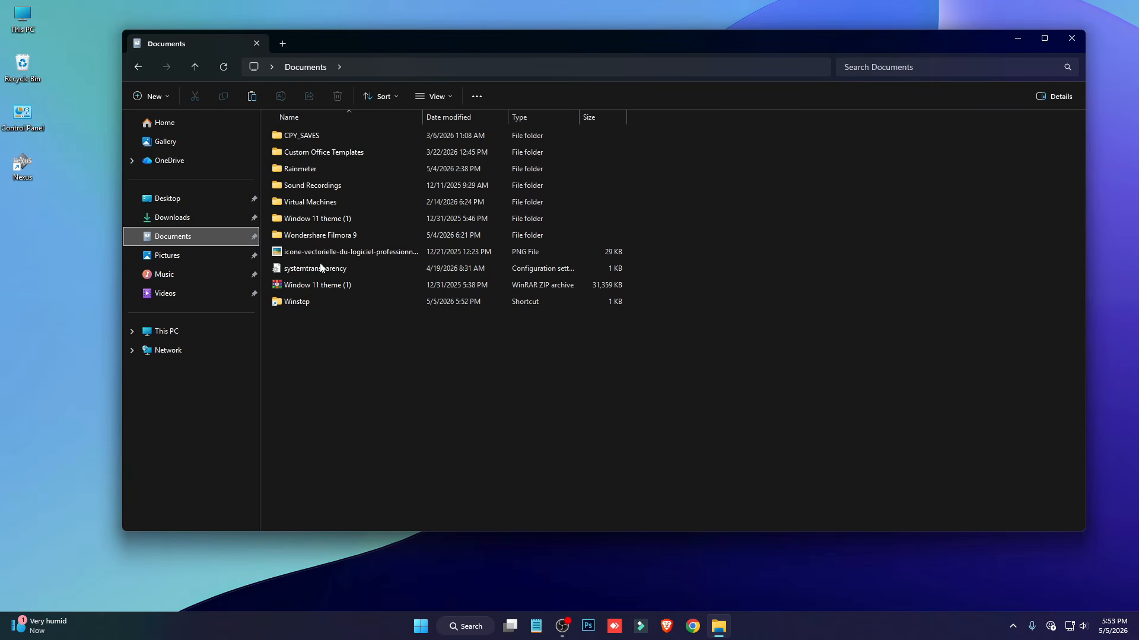
double_click(298, 302)
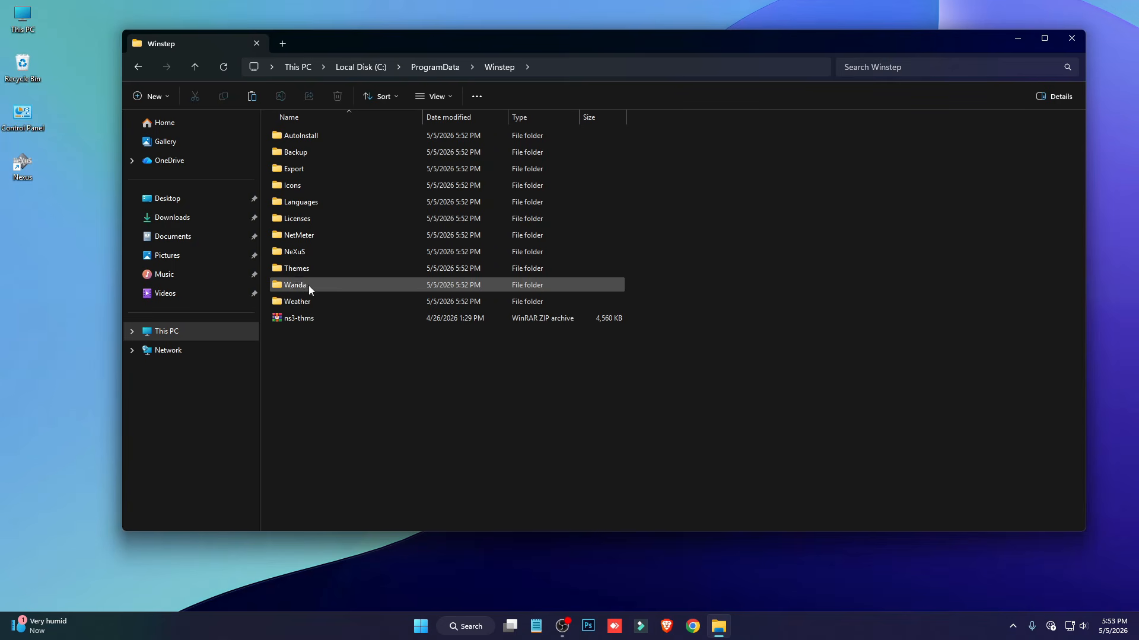
double_click(305, 248)
double_click(306, 135)
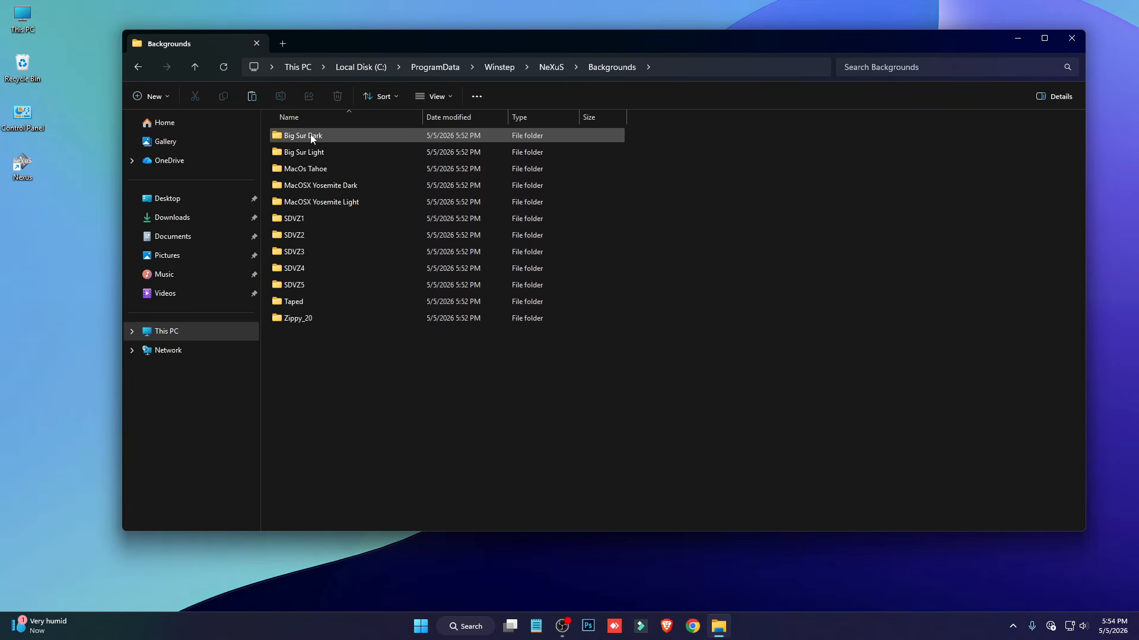
right_click(617, 219)
click(628, 233)
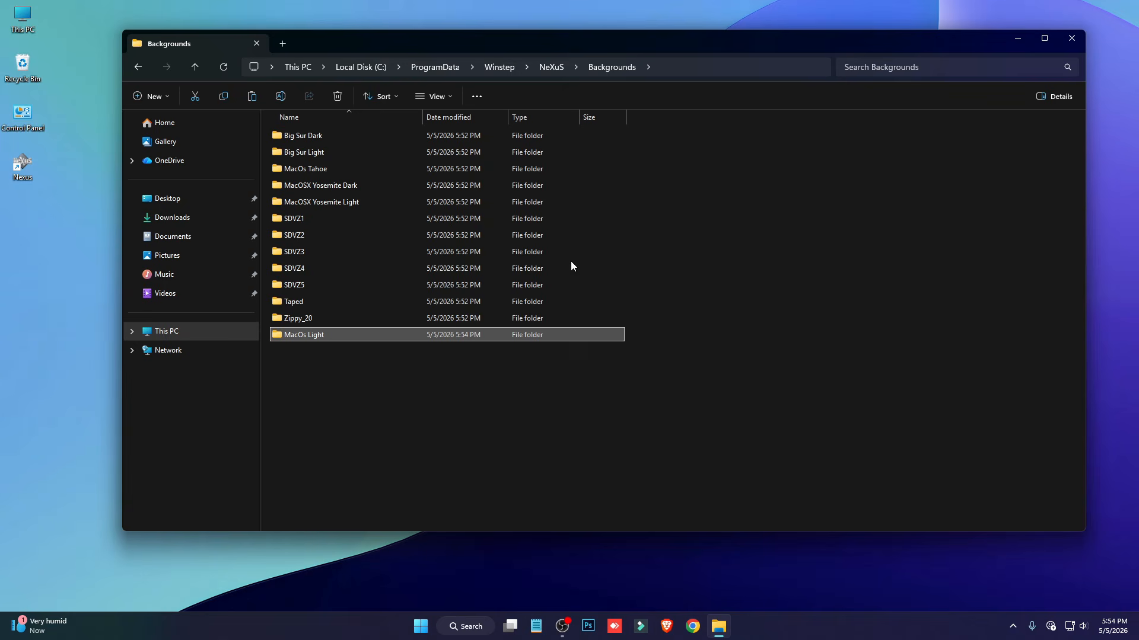
click(465, 391)
click(1071, 39)
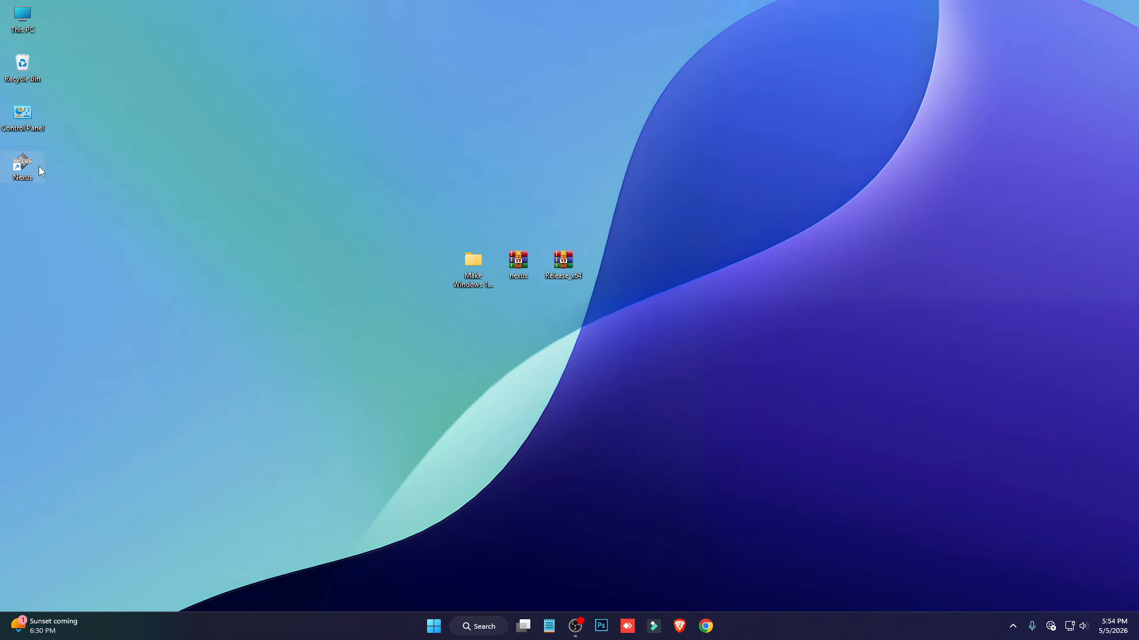
Launch the Nexus dock from the desktop and open its advanced preferences.
double_click(41, 166)
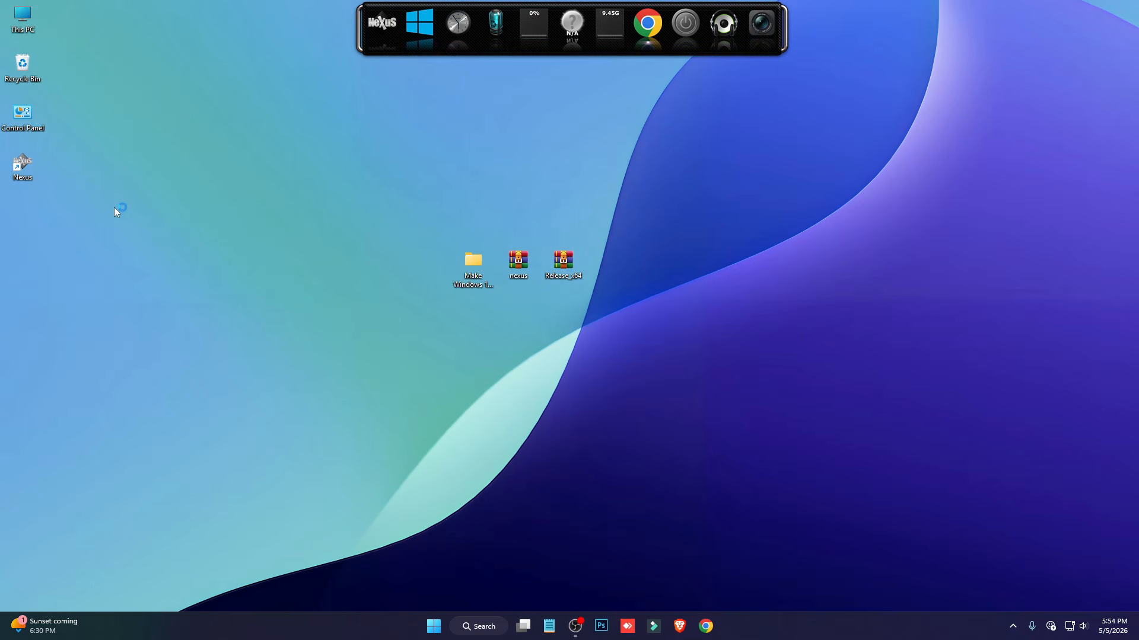
click(384, 46)
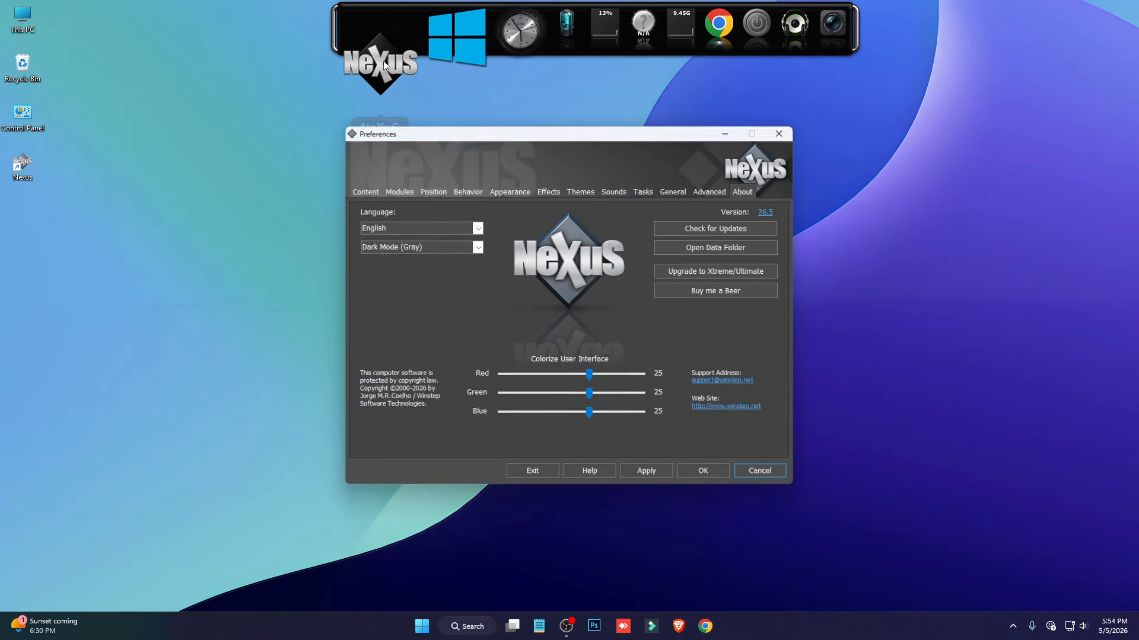
click(710, 193)
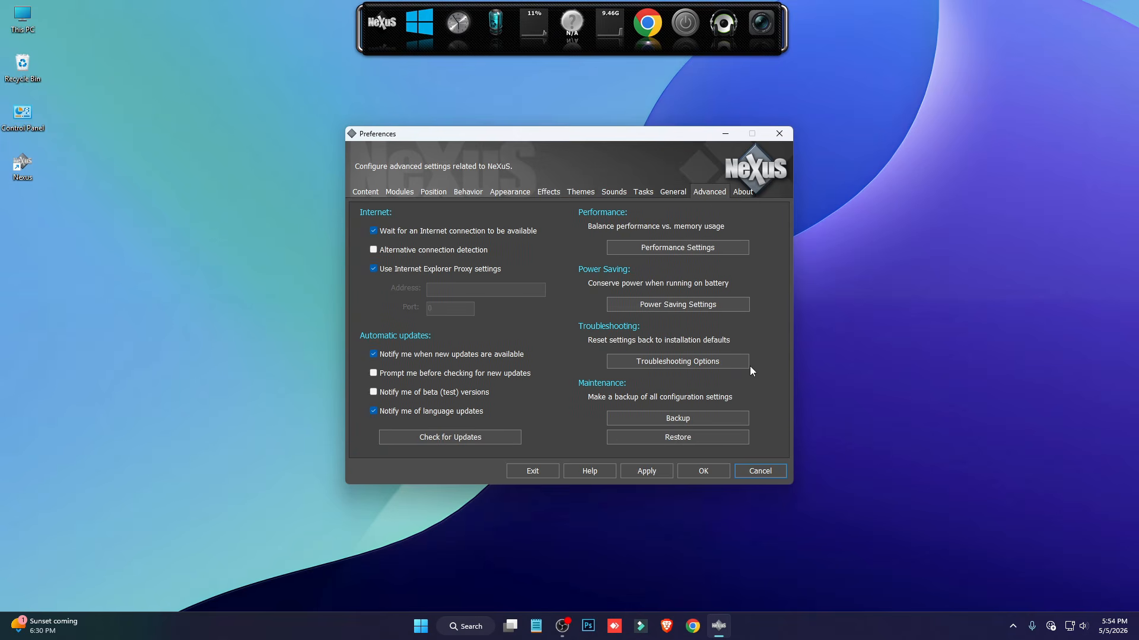
Restore the dock settings from wsbackup_2025.10.15_07.54.18 in the extracted MacOs Tahoe Dock For Windows folder, apply them and close the preferences.
click(675, 439)
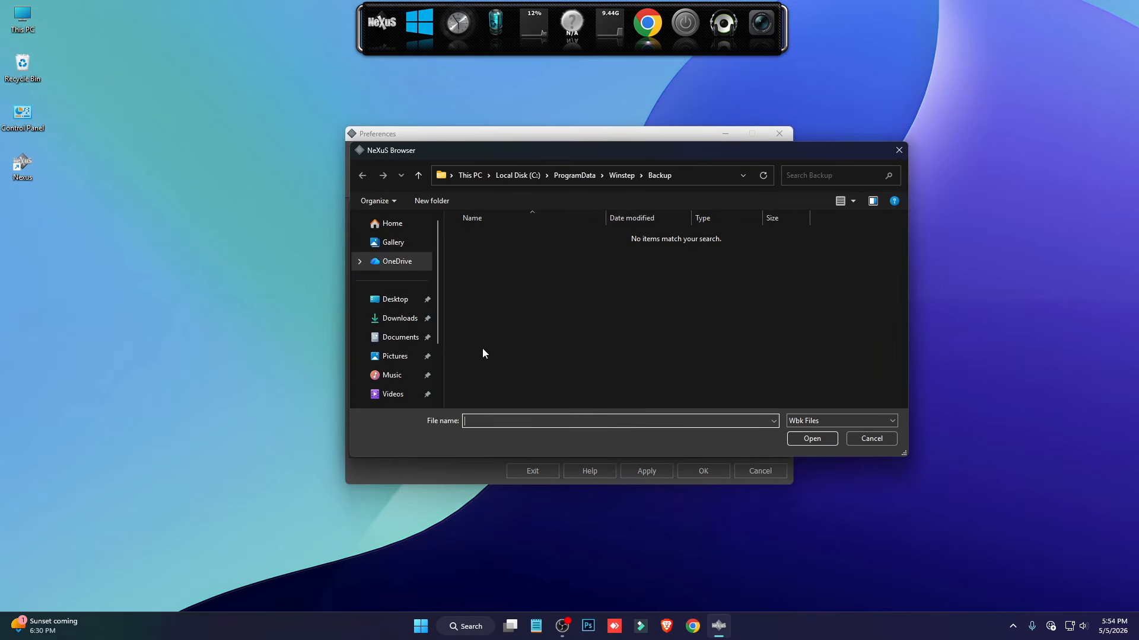
click(393, 300)
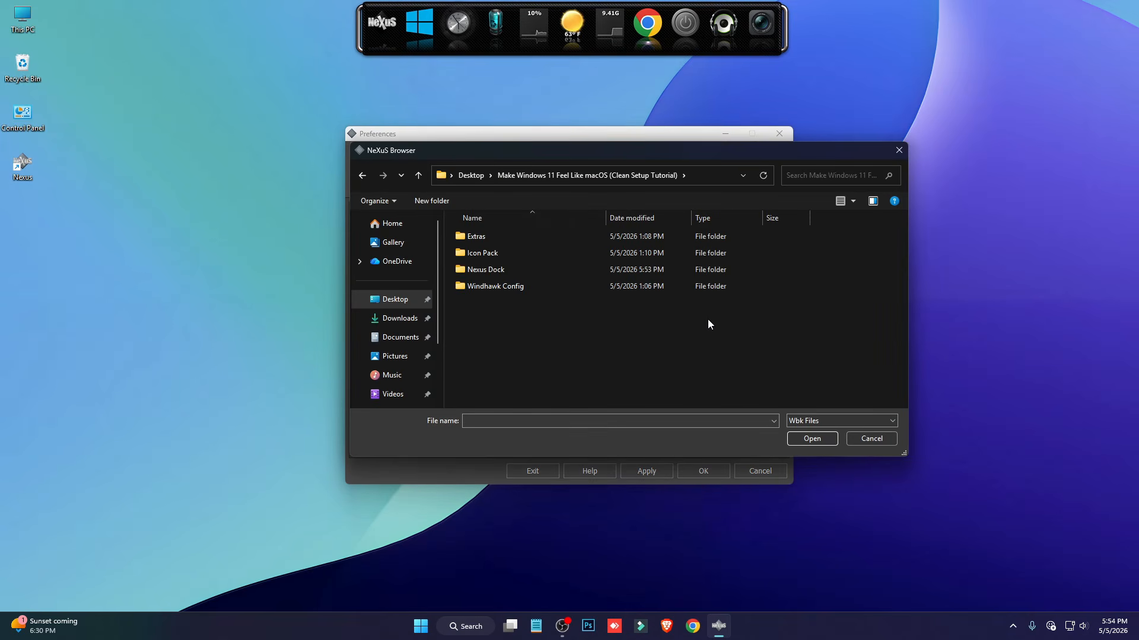
double_click(496, 275)
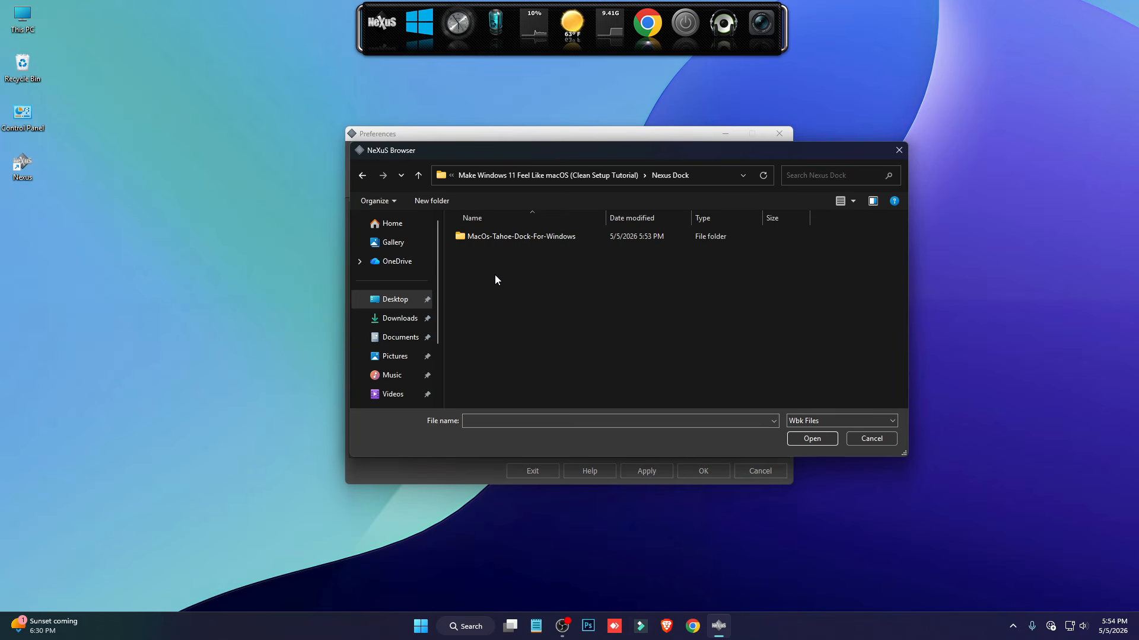
double_click(514, 236)
double_click(513, 237)
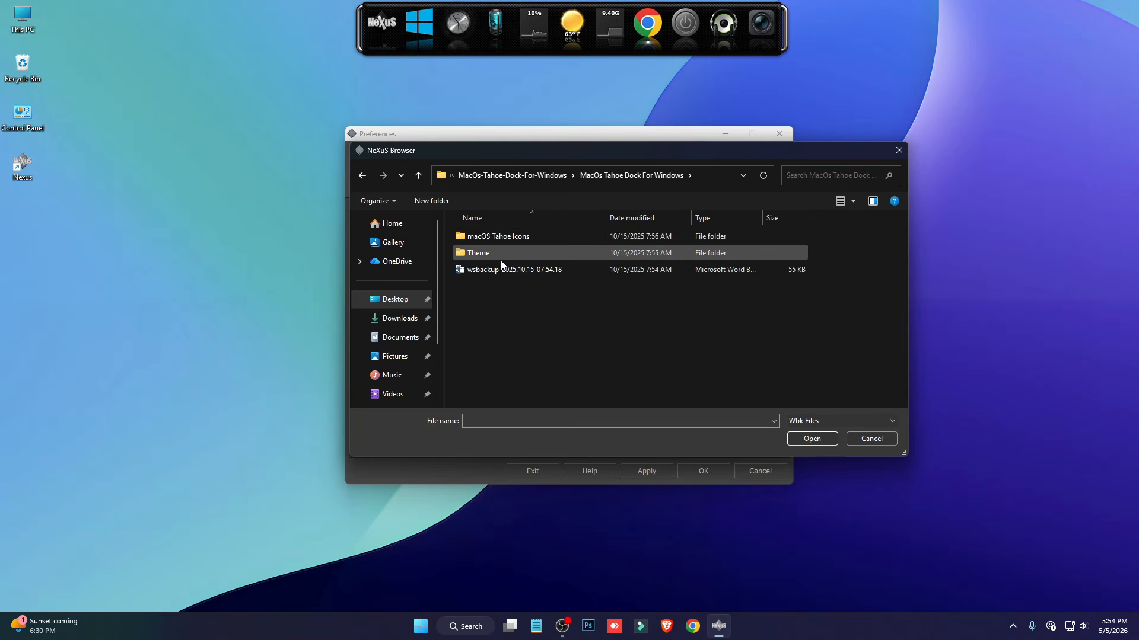
double_click(511, 269)
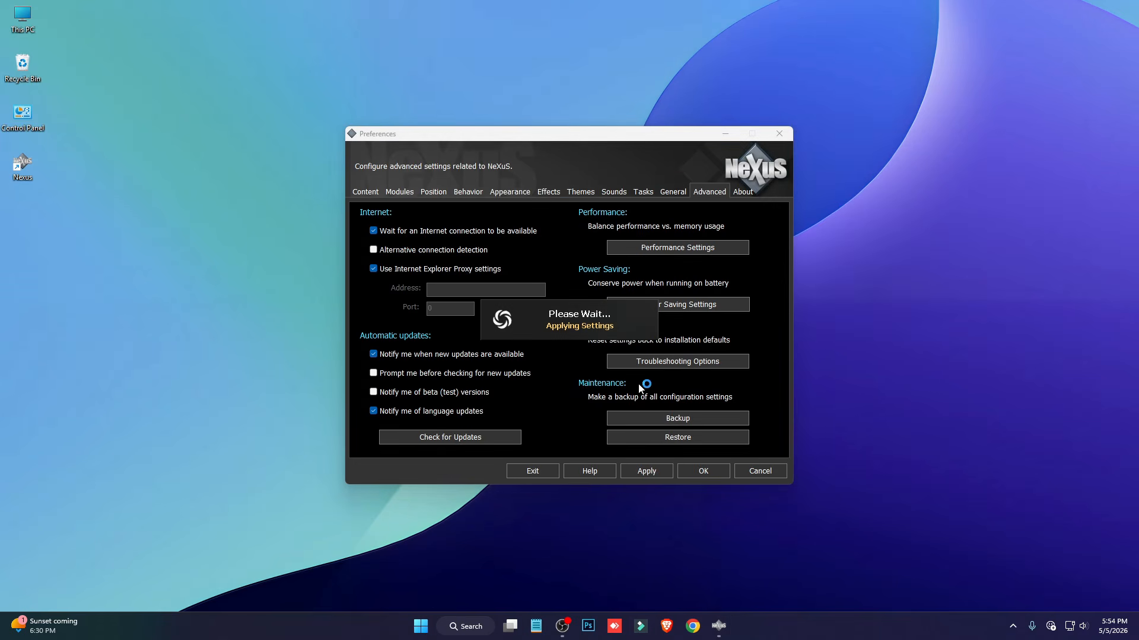
click(644, 473)
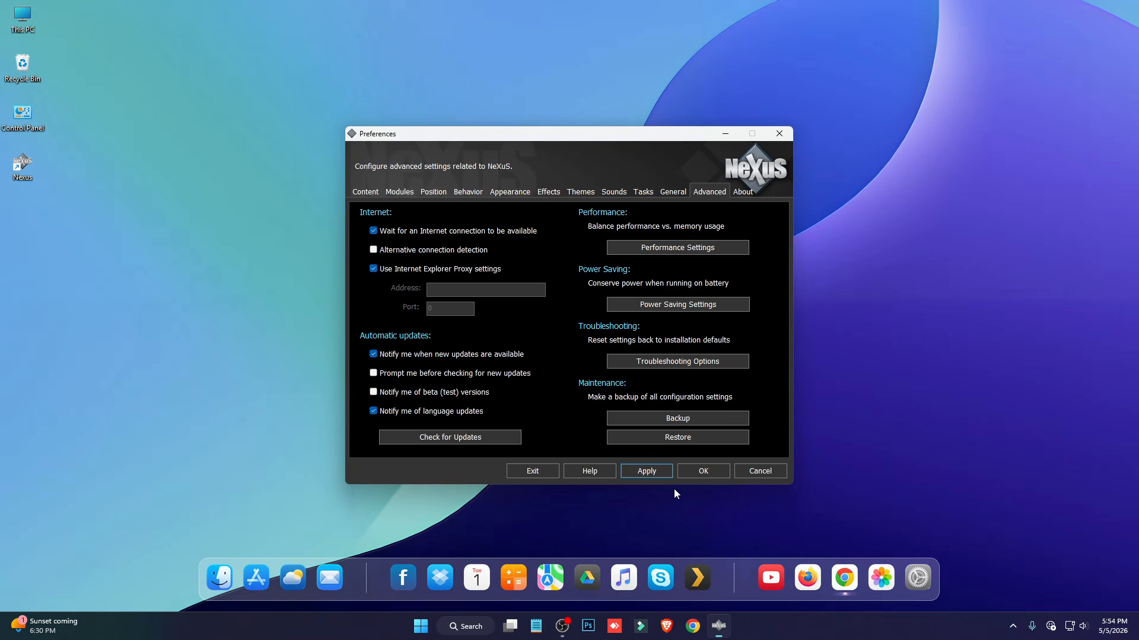
click(710, 470)
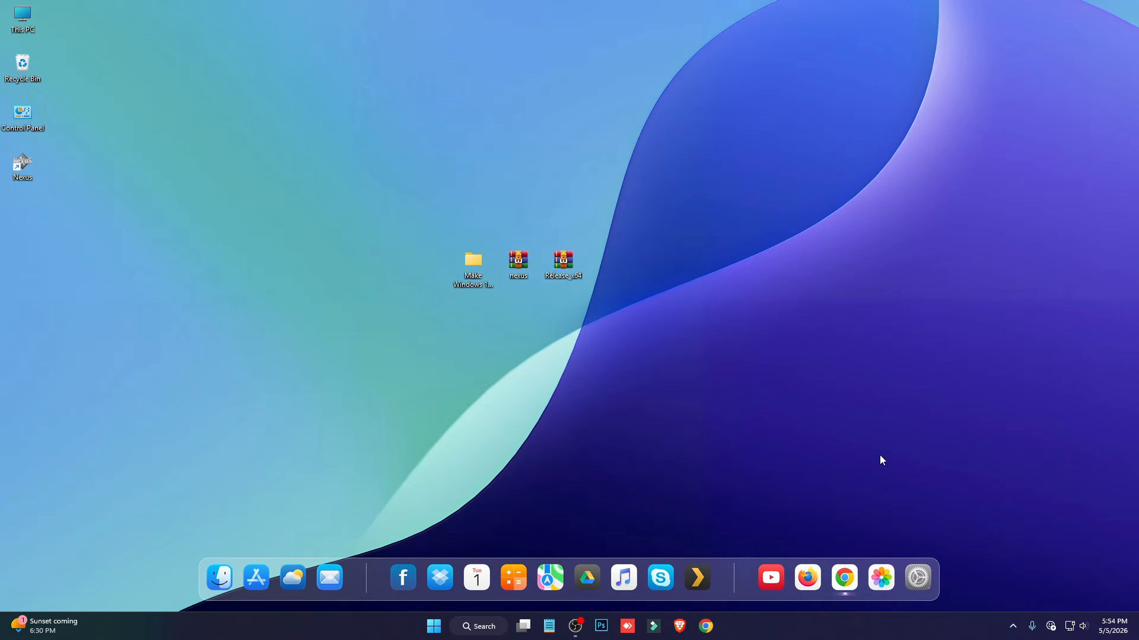
Open Windhawk from the system tray and install the Windows 11 Taskbar Styler mod.
click(1015, 627)
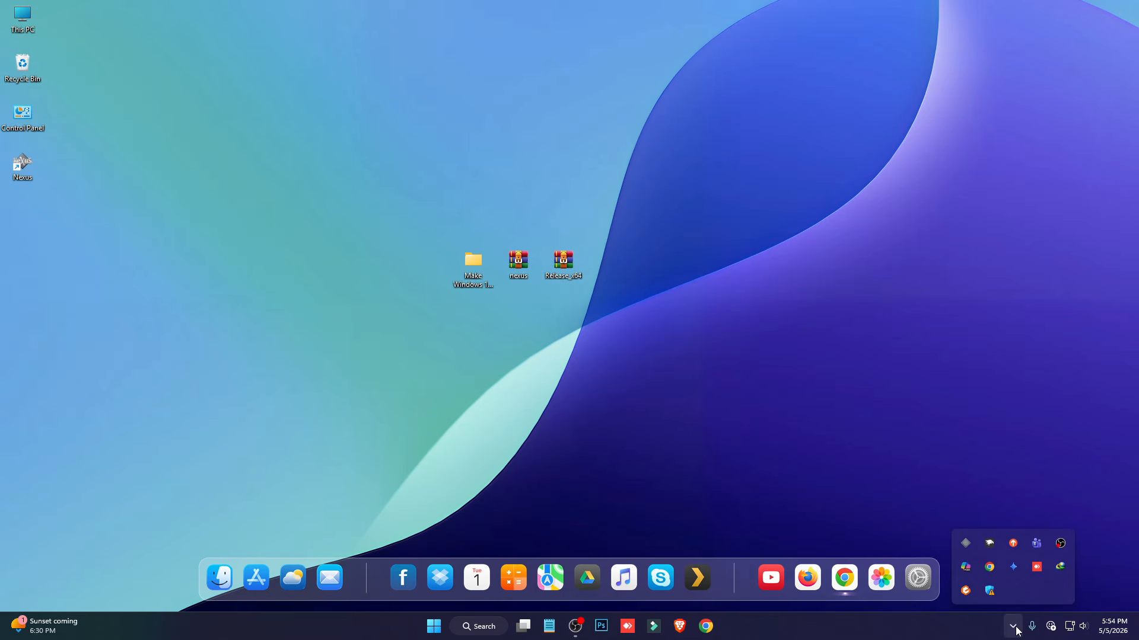
click(989, 551)
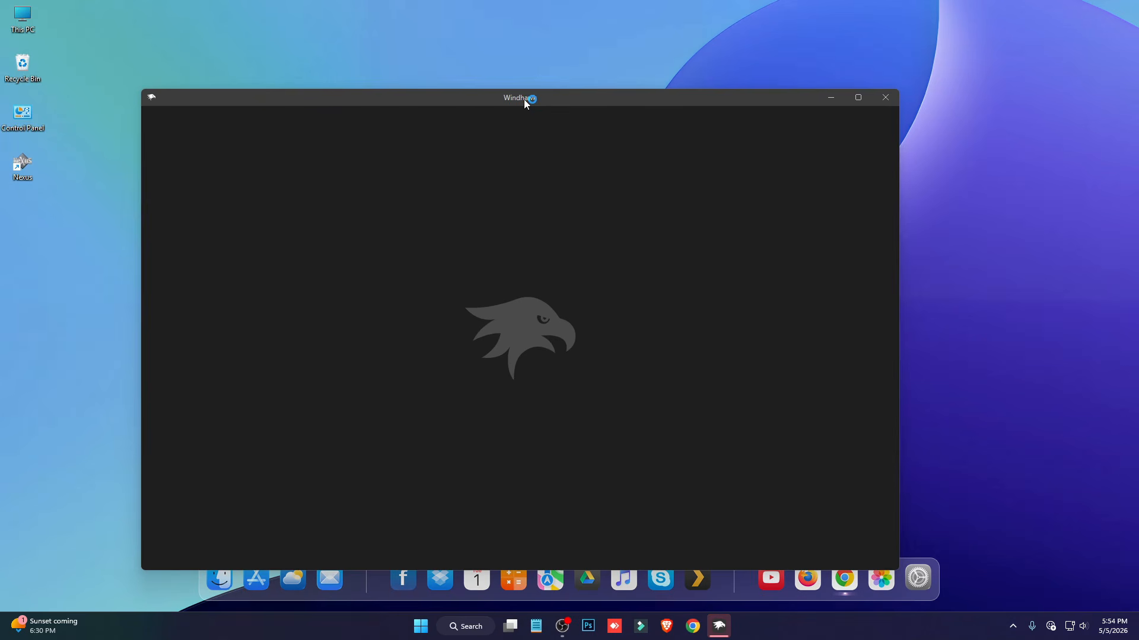
drag(525, 98, 600, 37)
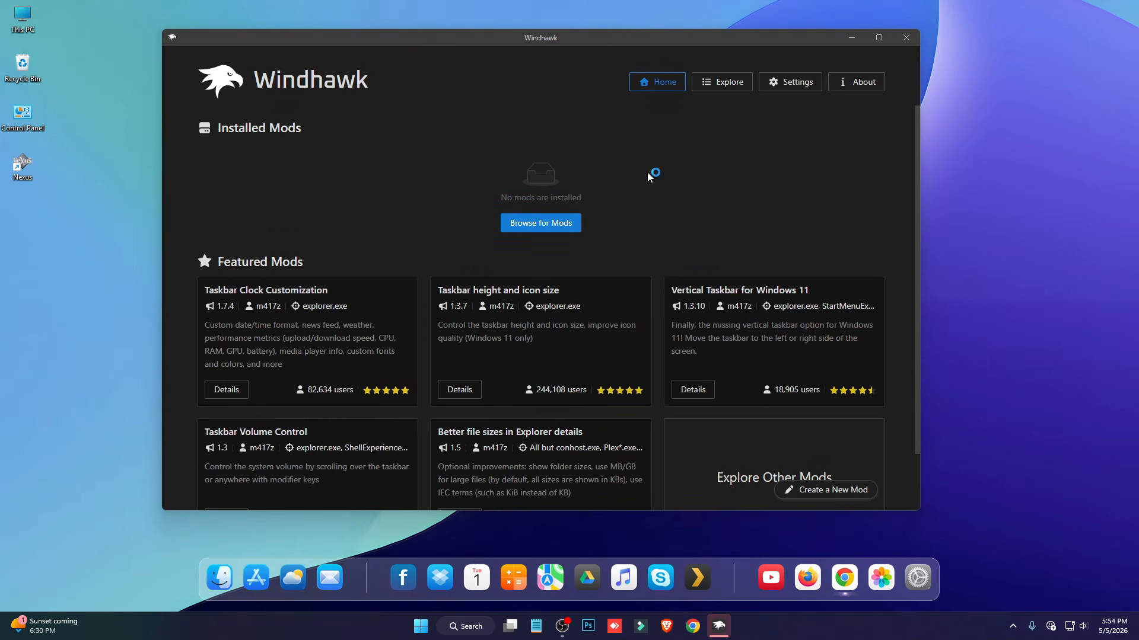
click(545, 232)
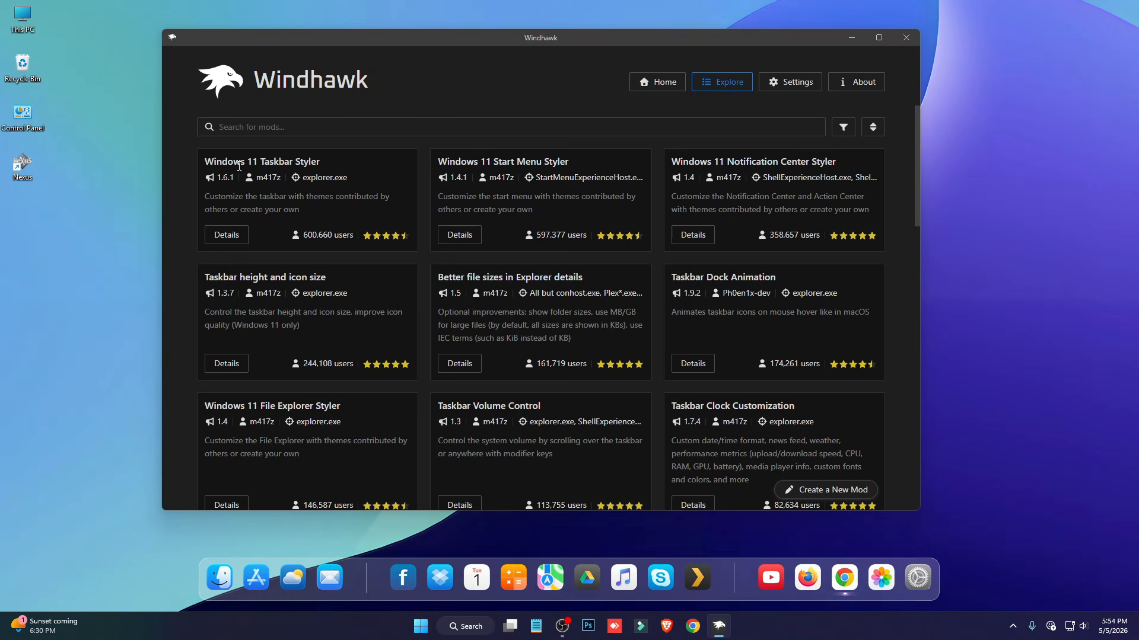
click(227, 237)
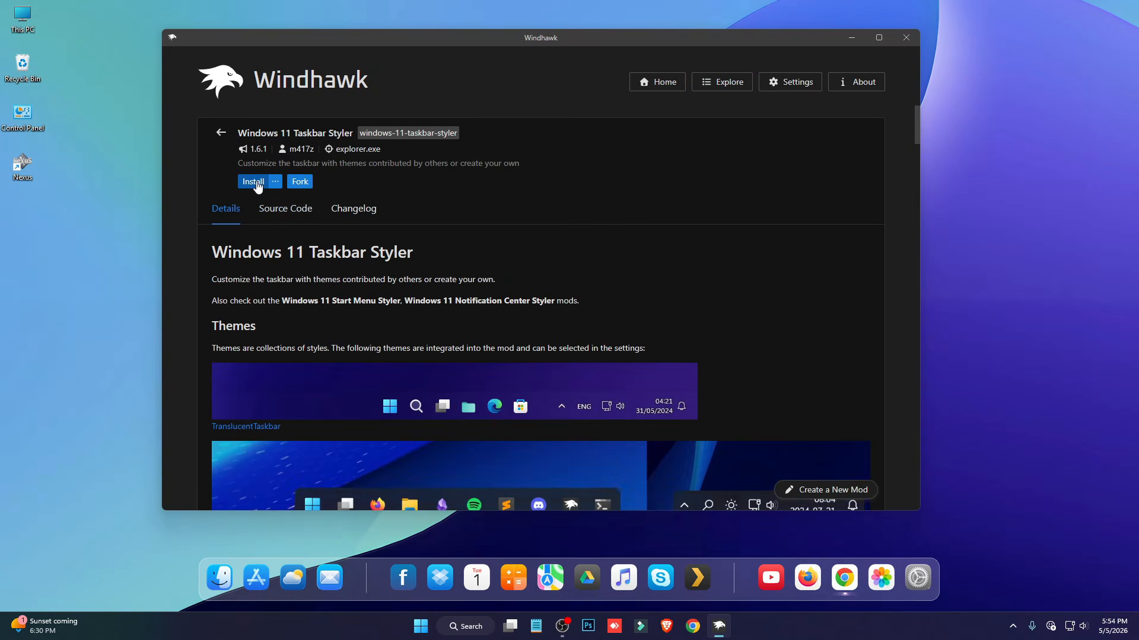
click(253, 182)
click(630, 376)
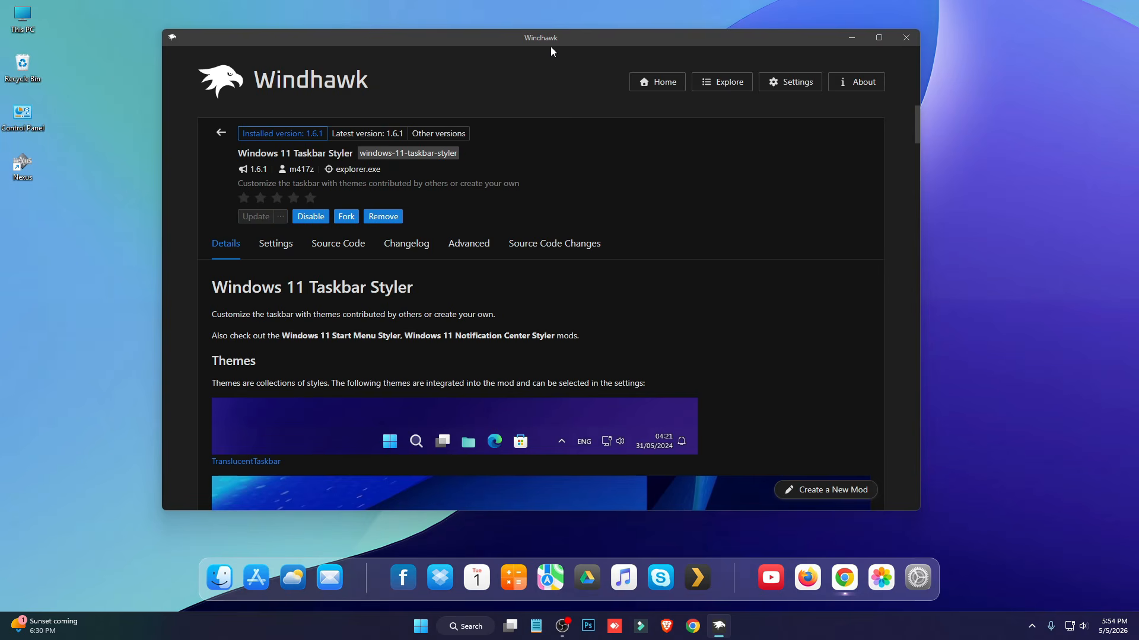
Rearrange the Windhawk window and the desktop's setup folder and two archives so that they sit side by side.
drag(548, 42, 524, 319)
drag(404, 207, 233, 224)
drag(440, 308, 569, 34)
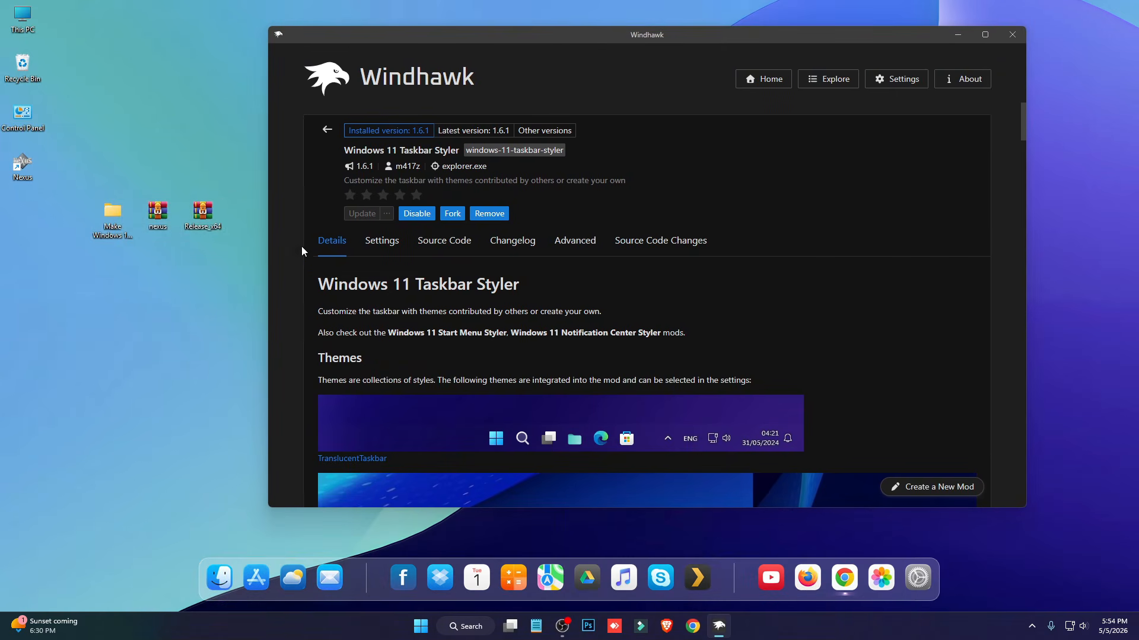
Open the Taskbar Style text file in the setup folder's Windhawk Config subfolder and copy its entire content.
double_click(112, 217)
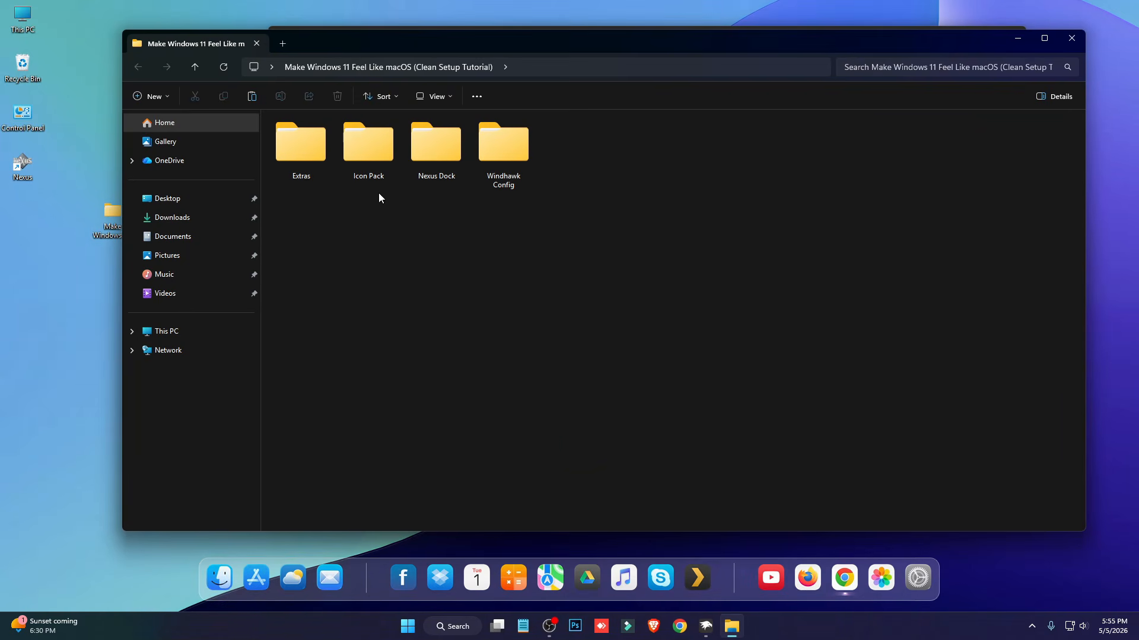
double_click(510, 166)
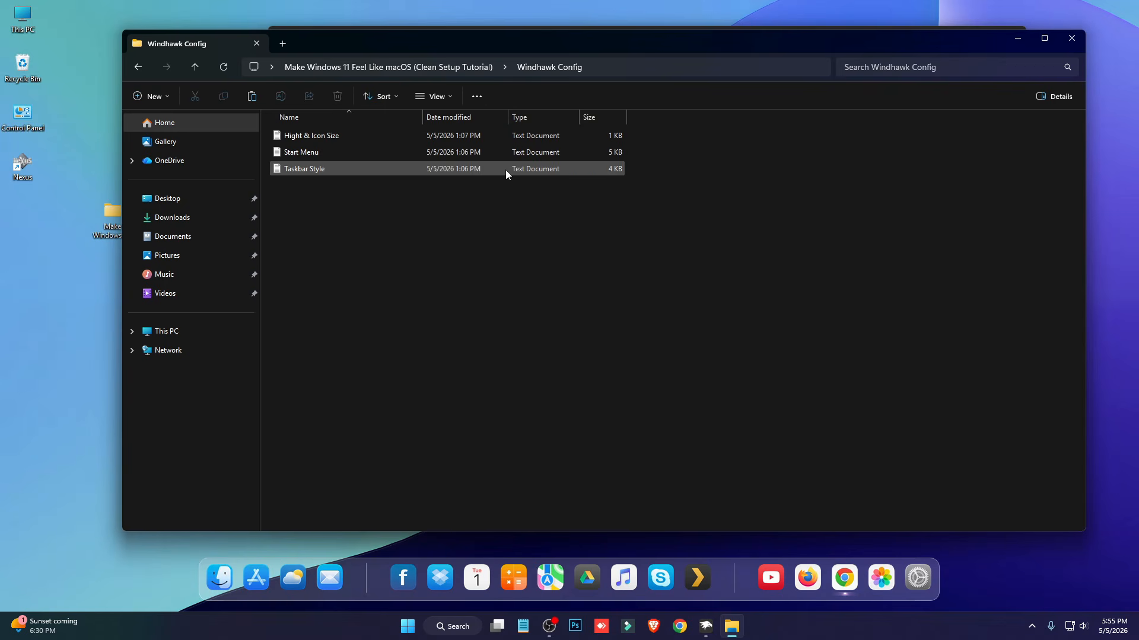
double_click(311, 170)
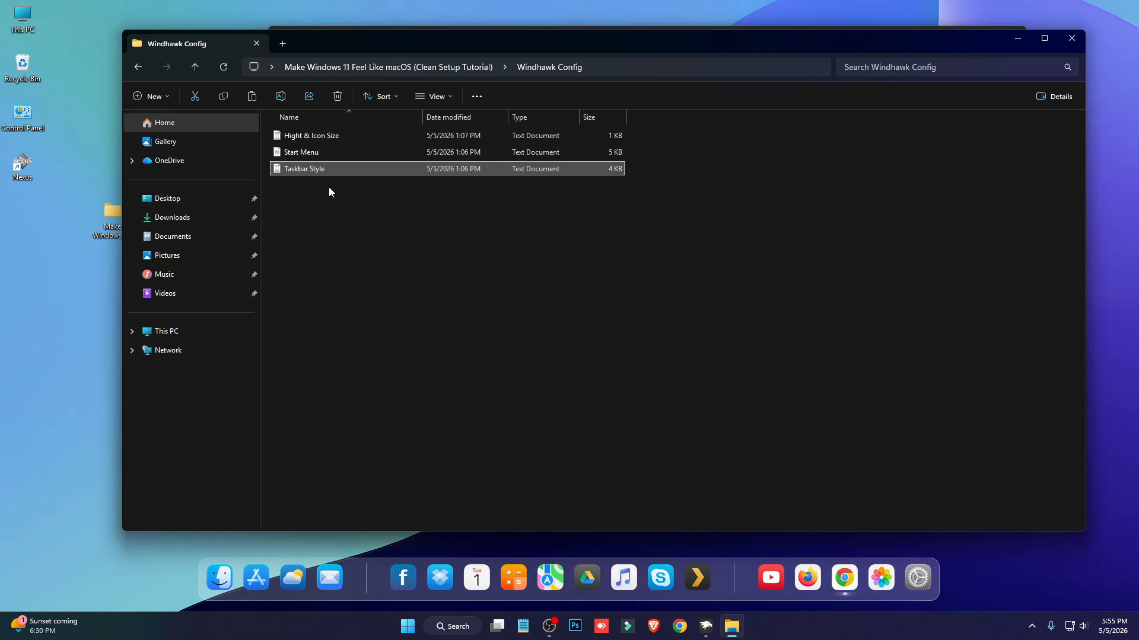
key(ctrl+a)
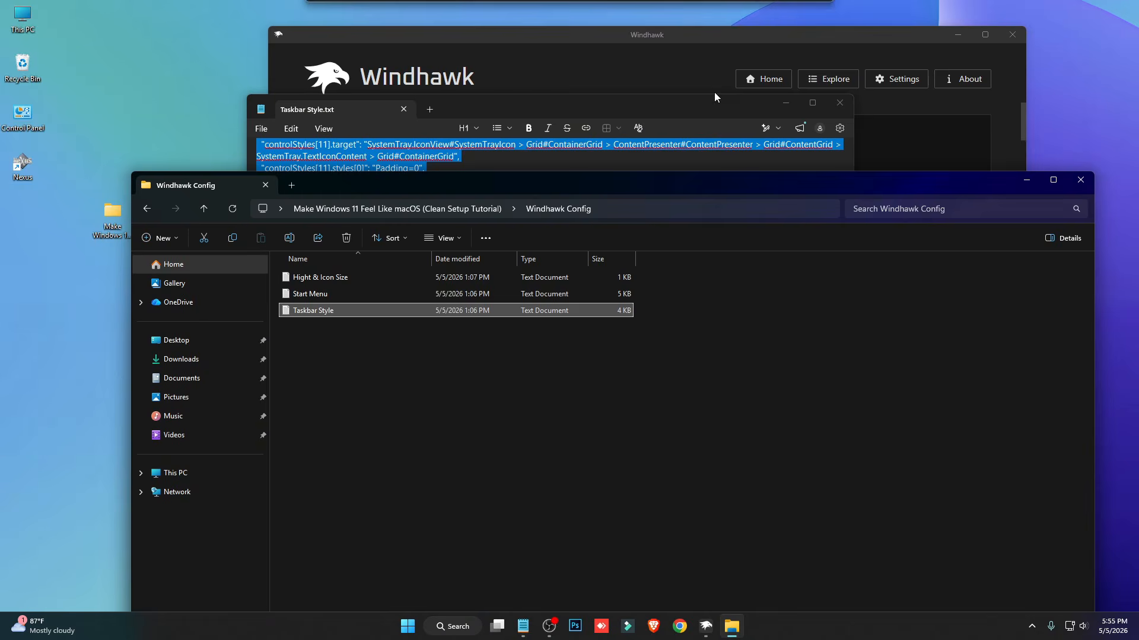
Replace the Windows 11 Taskbar Styler's advanced mod settings in Windhawk with the copied Taskbar Style configuration and save them.
click(714, 91)
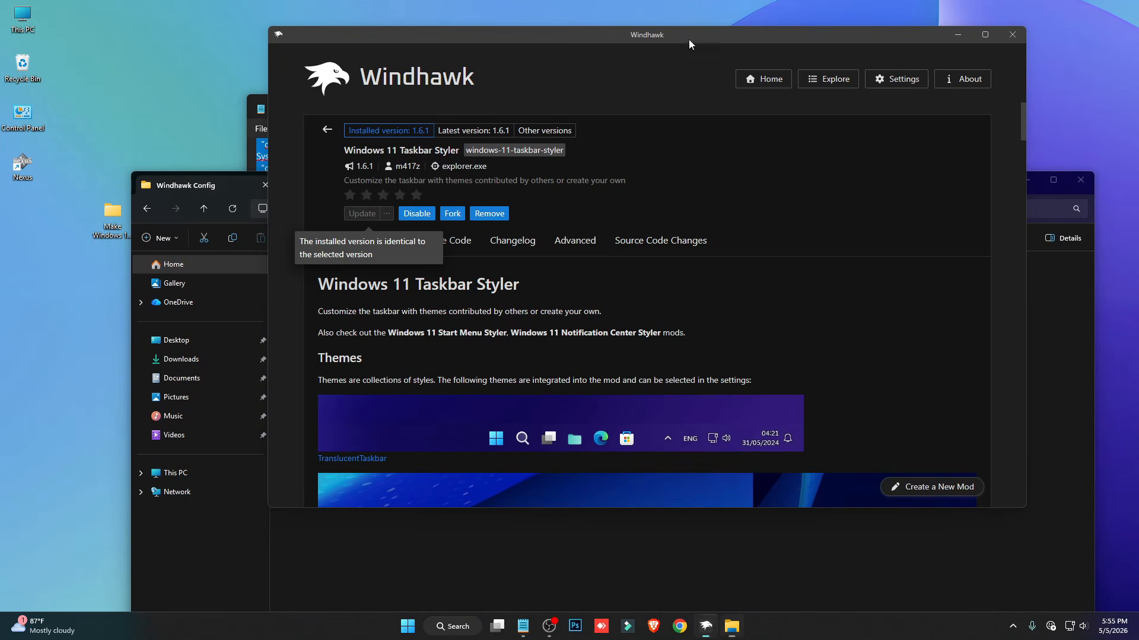
click(596, 248)
scroll(558, 355, down, 1)
click(557, 372)
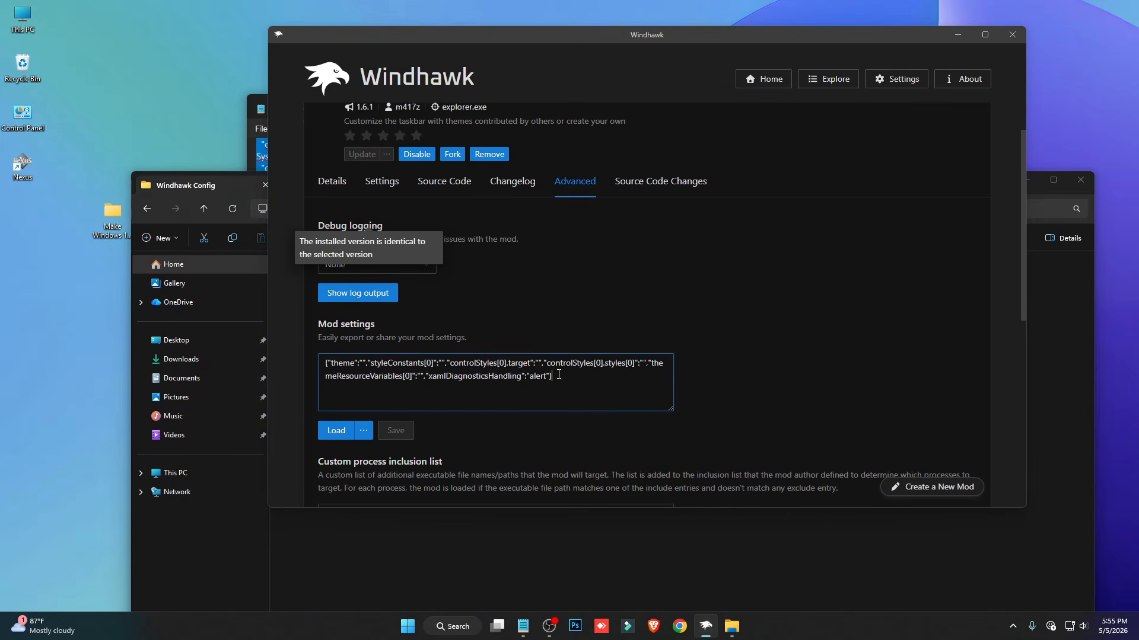
key(ctrl+a)
key(ctrl+v)
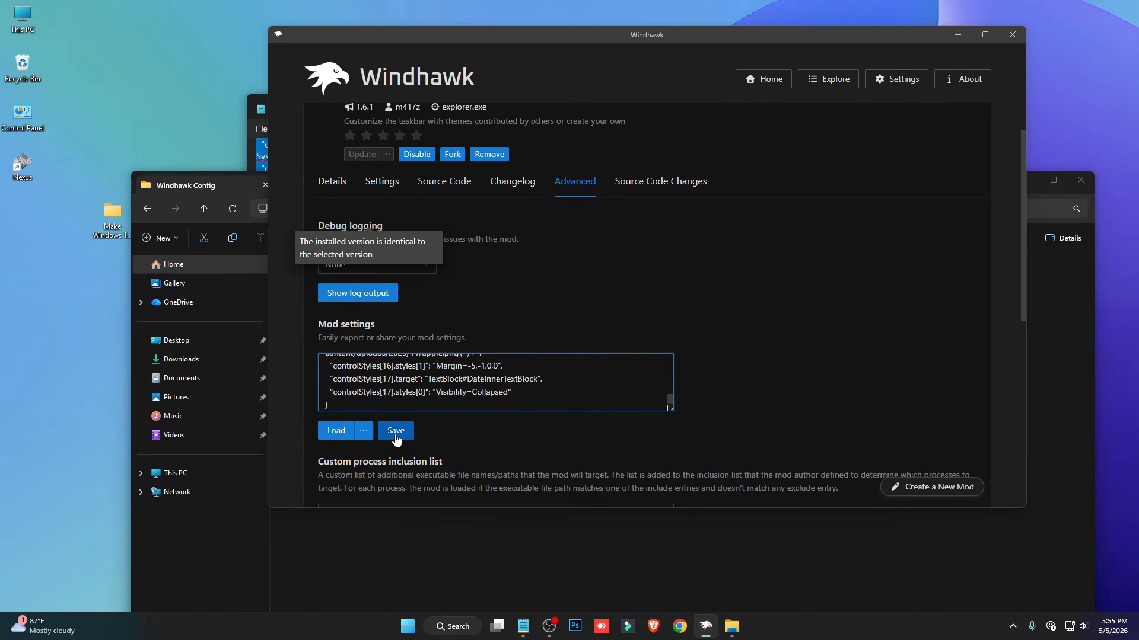
click(396, 431)
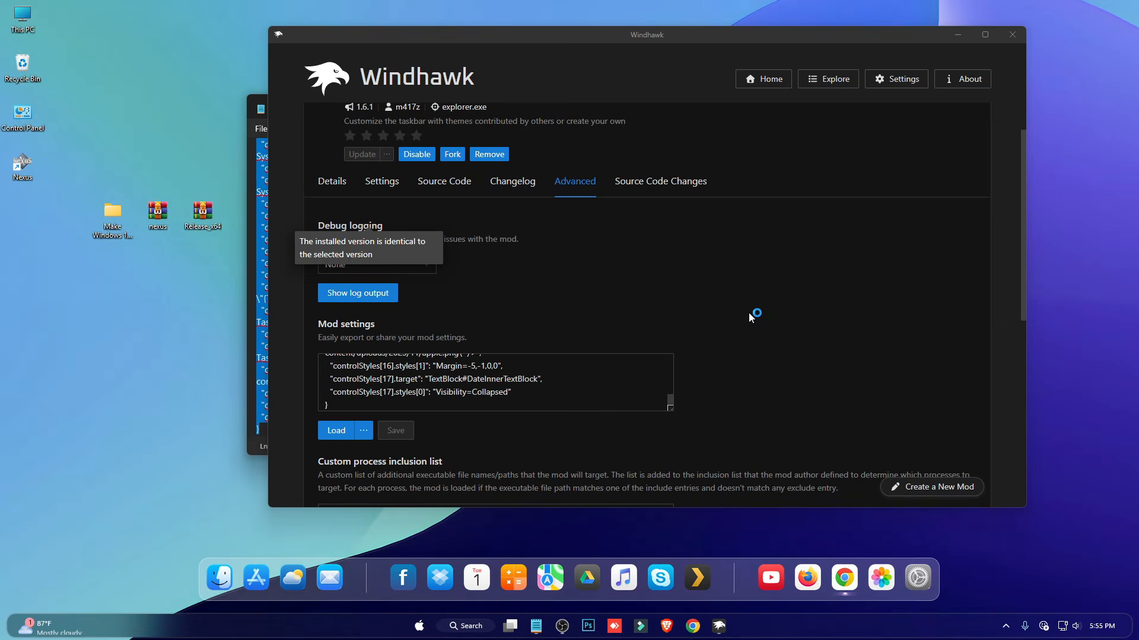
Search Windhawk's mod catalogue for "Taskbar on top" and install the Taskbar on top for Windows 11 mod.
scroll(710, 317, up, 1)
click(326, 133)
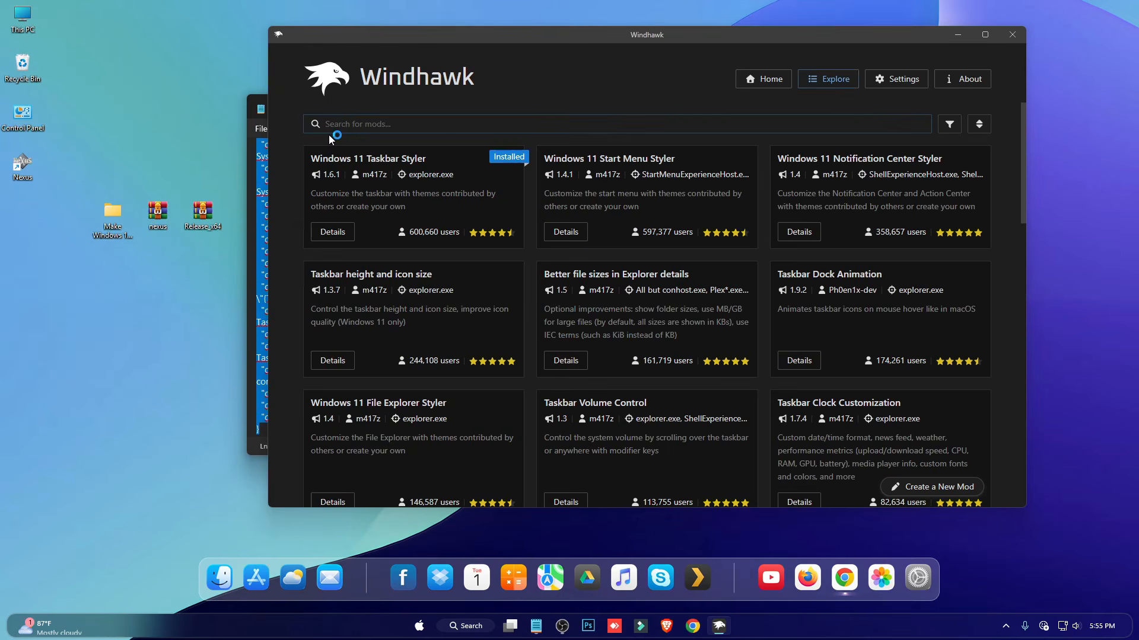
click(431, 128)
text(Taskbar)
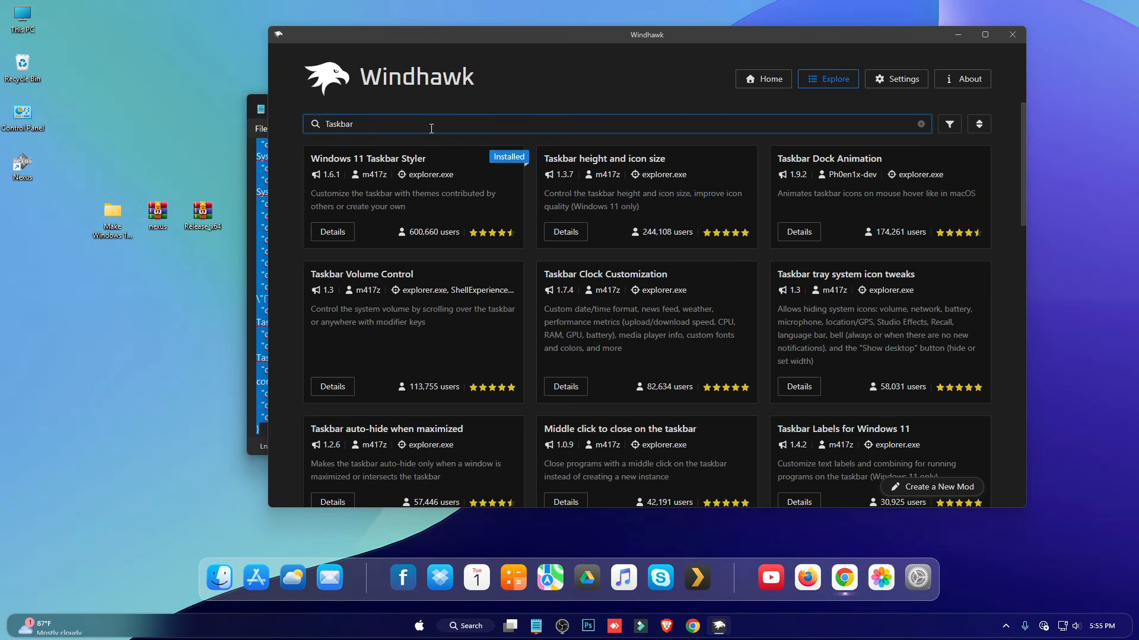
text( on top)
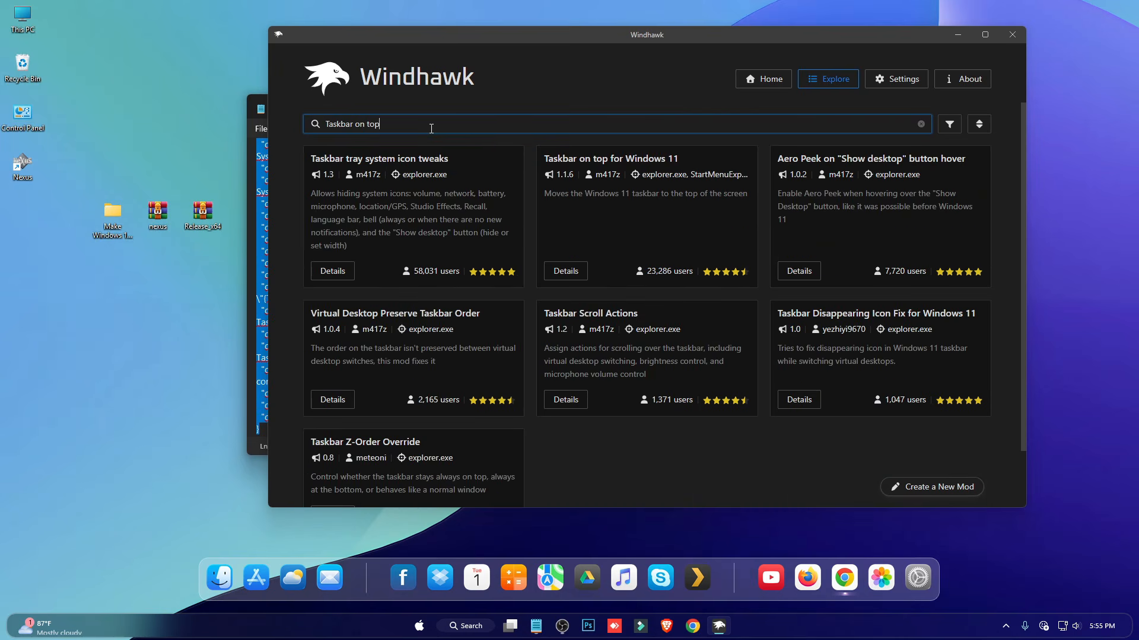
click(566, 271)
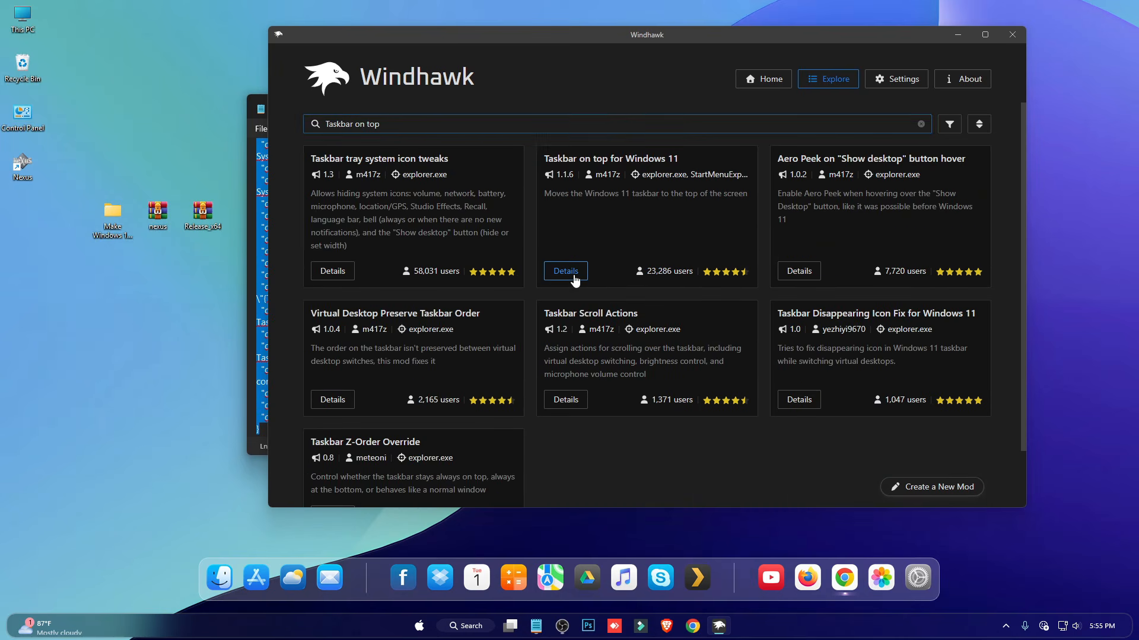
click(357, 189)
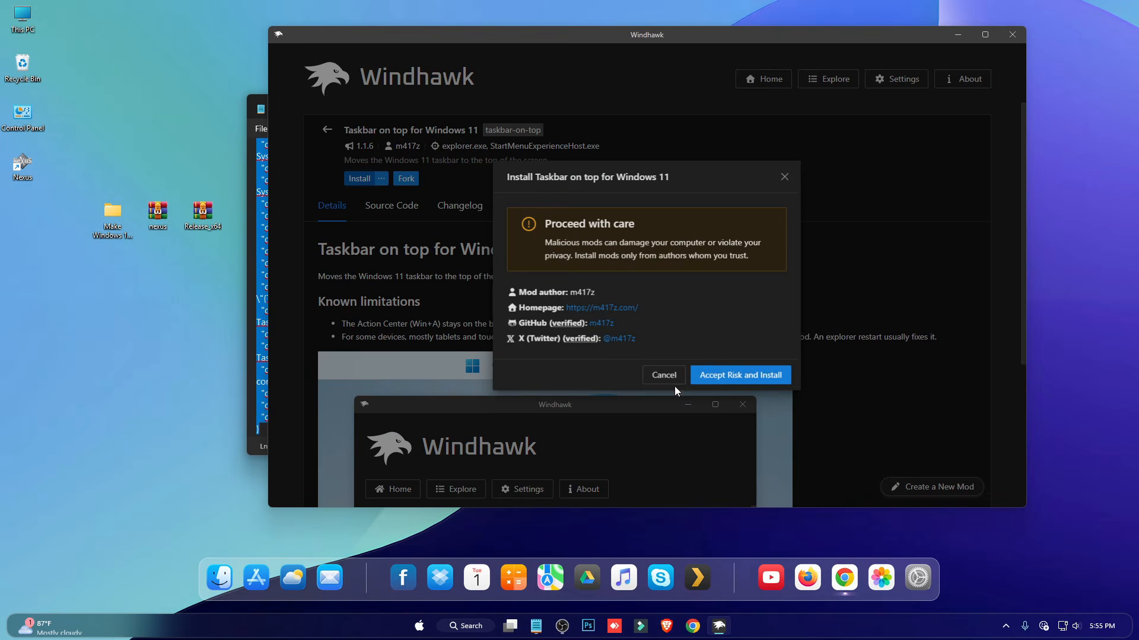
click(731, 379)
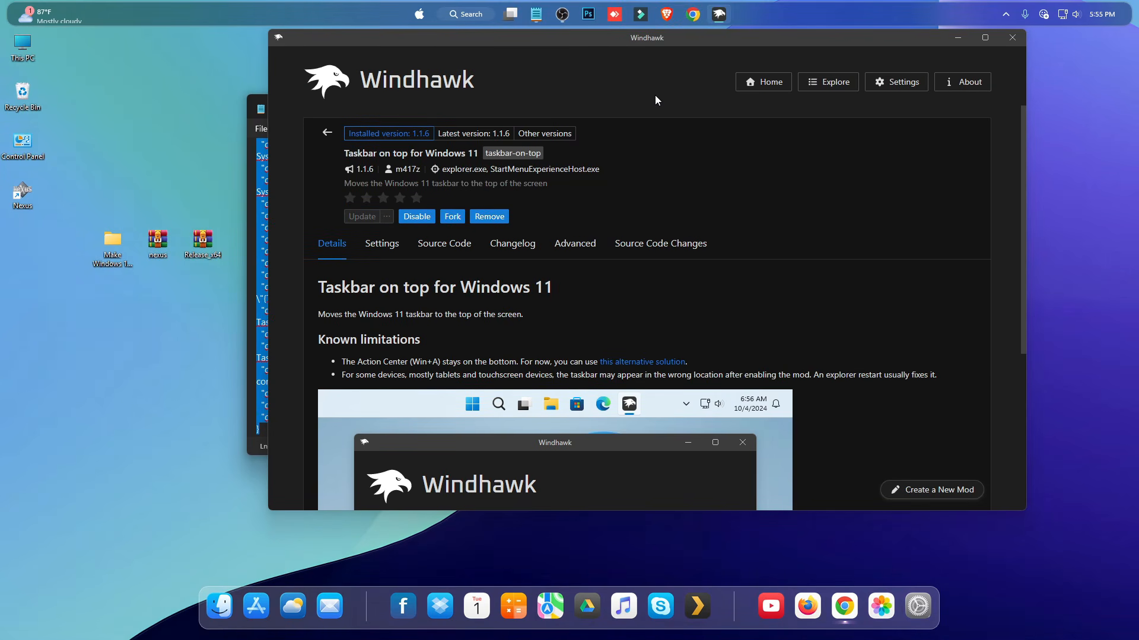
Return to Windhawk's full mod catalogue and install the Taskbar height and icon size mod.
drag(645, 40, 645, 83)
click(325, 176)
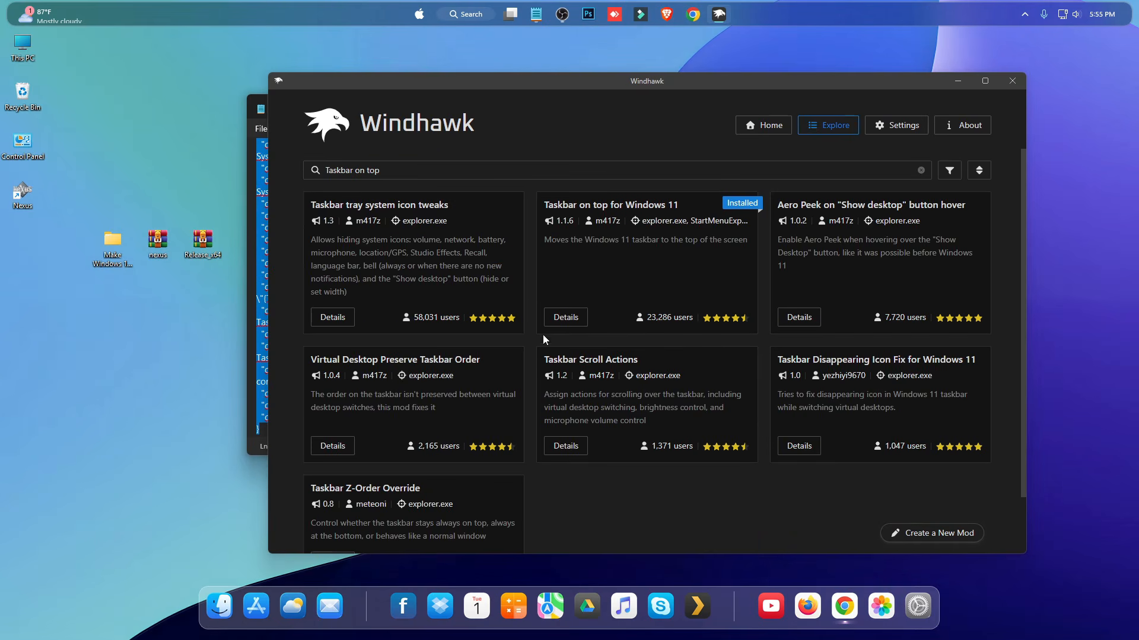
click(765, 125)
click(824, 125)
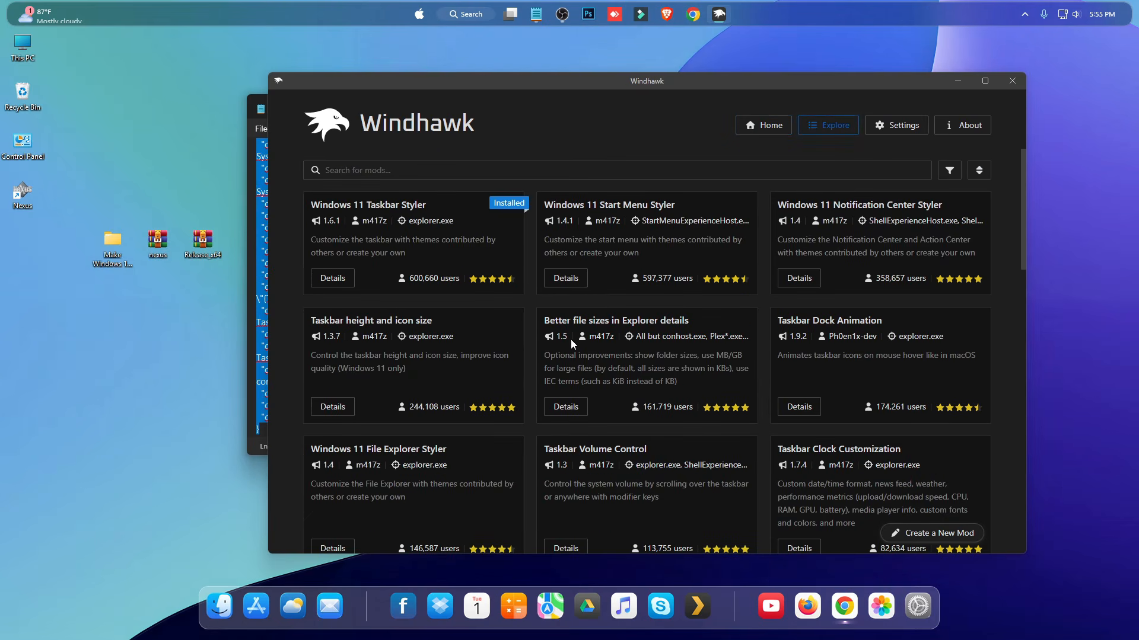
click(332, 408)
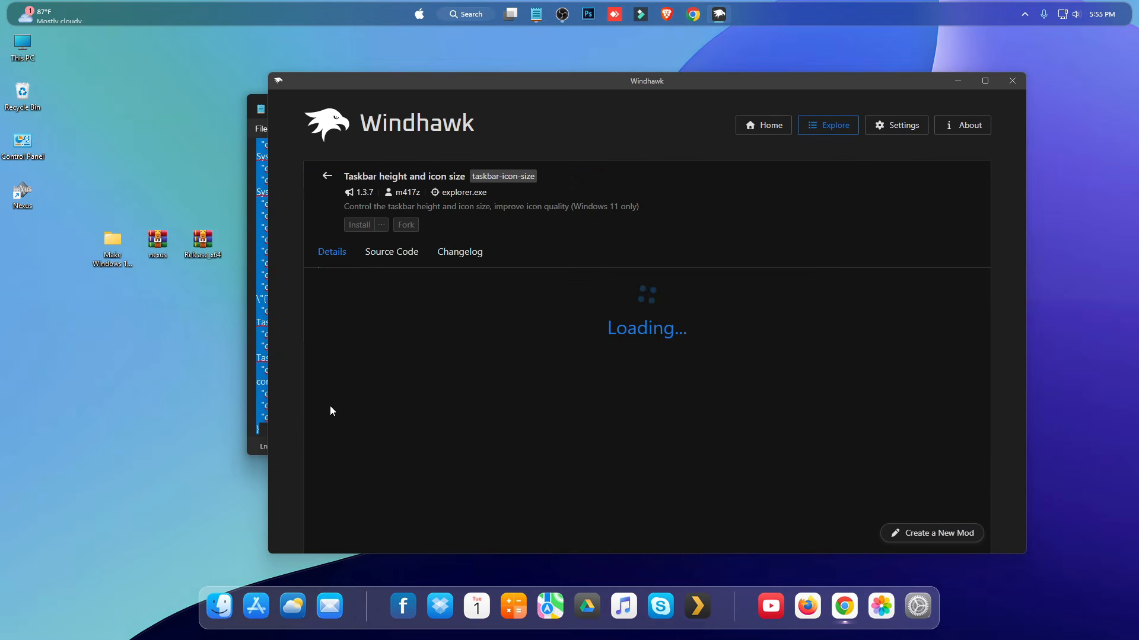
click(355, 225)
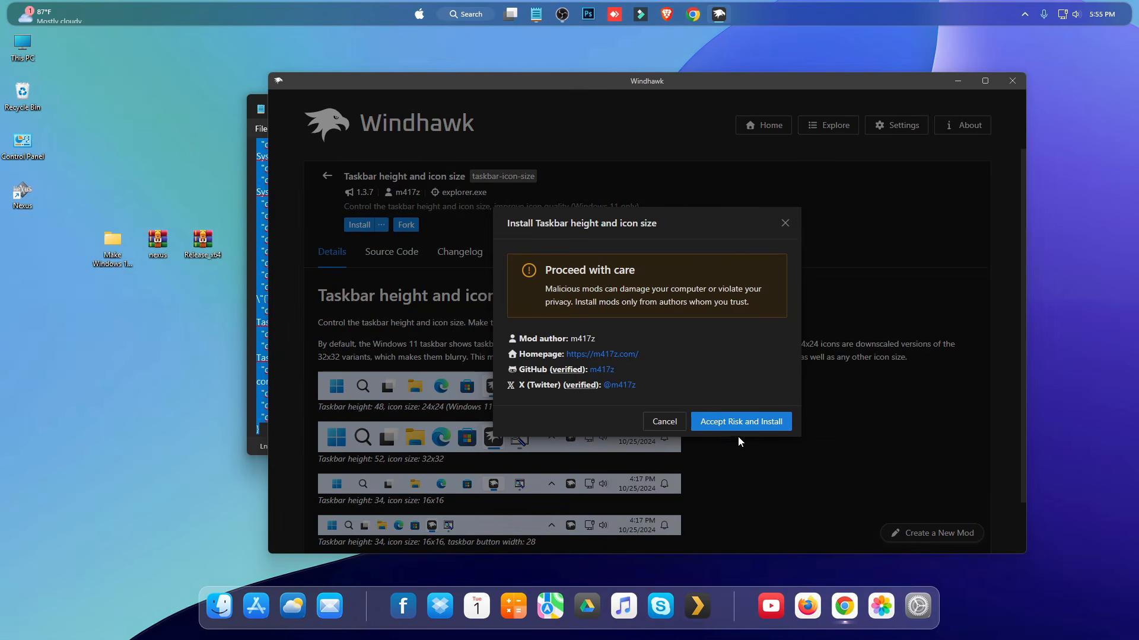
click(737, 422)
Copy the entire content of the Hight & Icon Size text file in the setup folder's Windhawk Config subfolder and close the open file and folder windows.
drag(641, 83, 617, 238)
click(838, 103)
drag(698, 235, 691, 275)
double_click(108, 258)
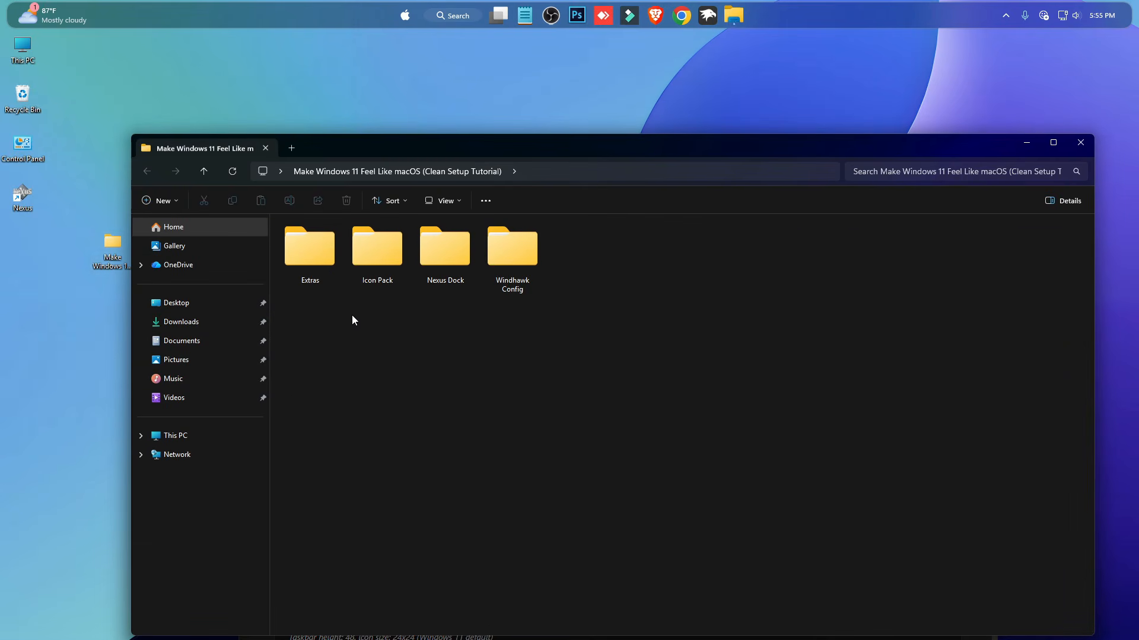
double_click(509, 272)
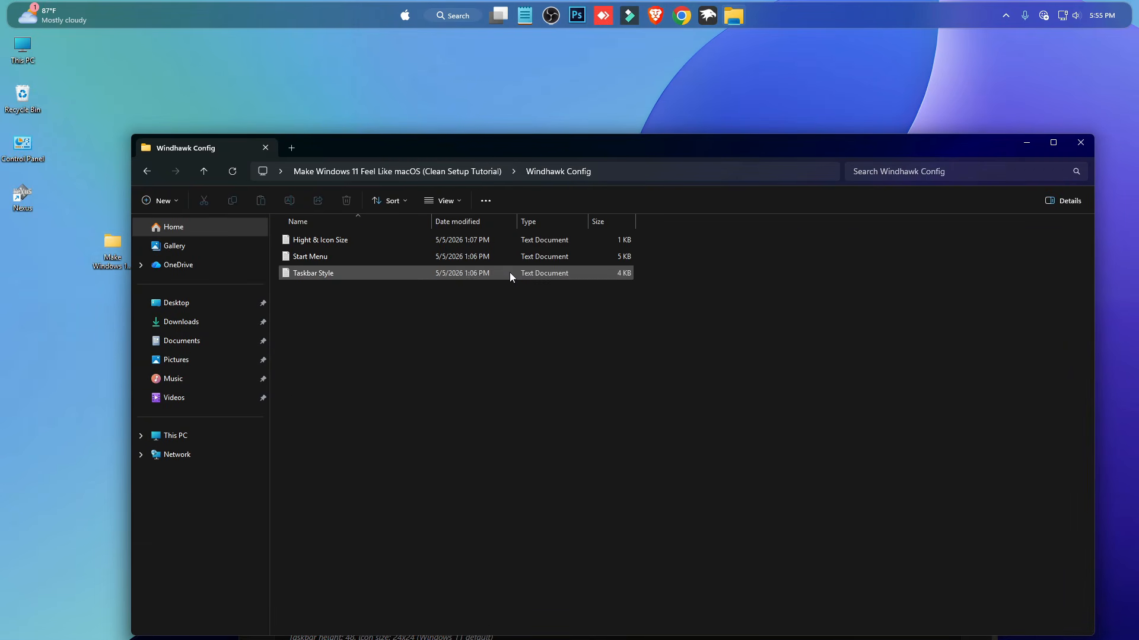
double_click(332, 240)
key(ctrl+a)
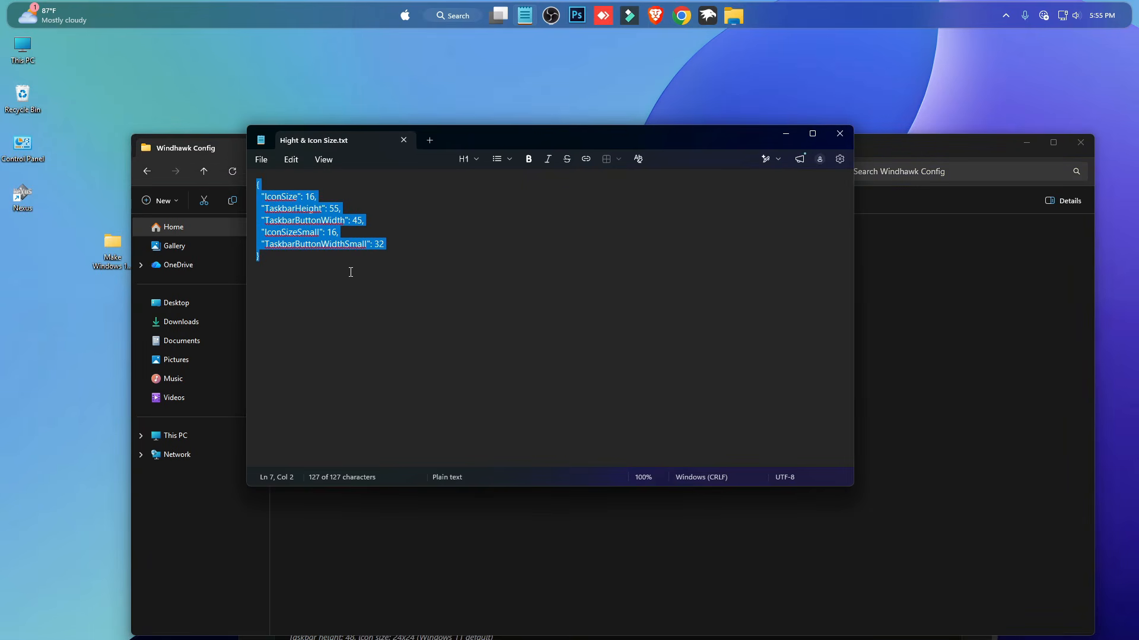
click(839, 134)
click(1081, 143)
Replace the Taskbar height and icon size mod's advanced settings with the copied configuration (icon size 16, height 55, button width 45) and save them.
drag(658, 268, 652, 67)
click(540, 281)
click(470, 481)
key(ctrl+a)
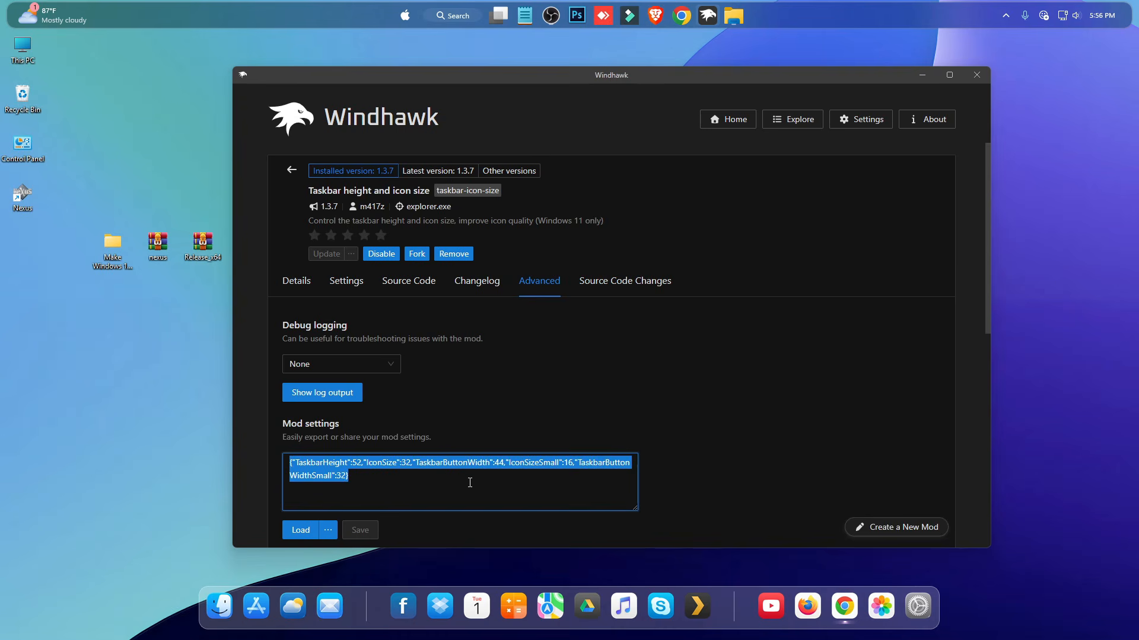
key(ctrl+v)
click(361, 529)
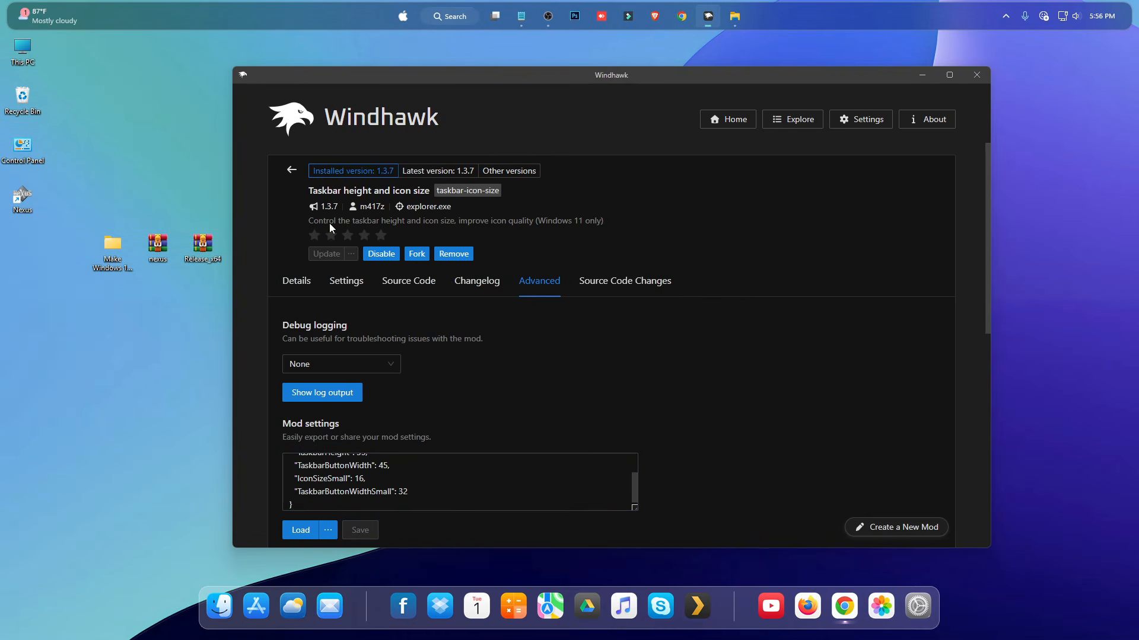
click(291, 170)
Set the taskbar alignment to Left in the Windows taskbar behaviors and close the Settings window.
right_click(809, 18)
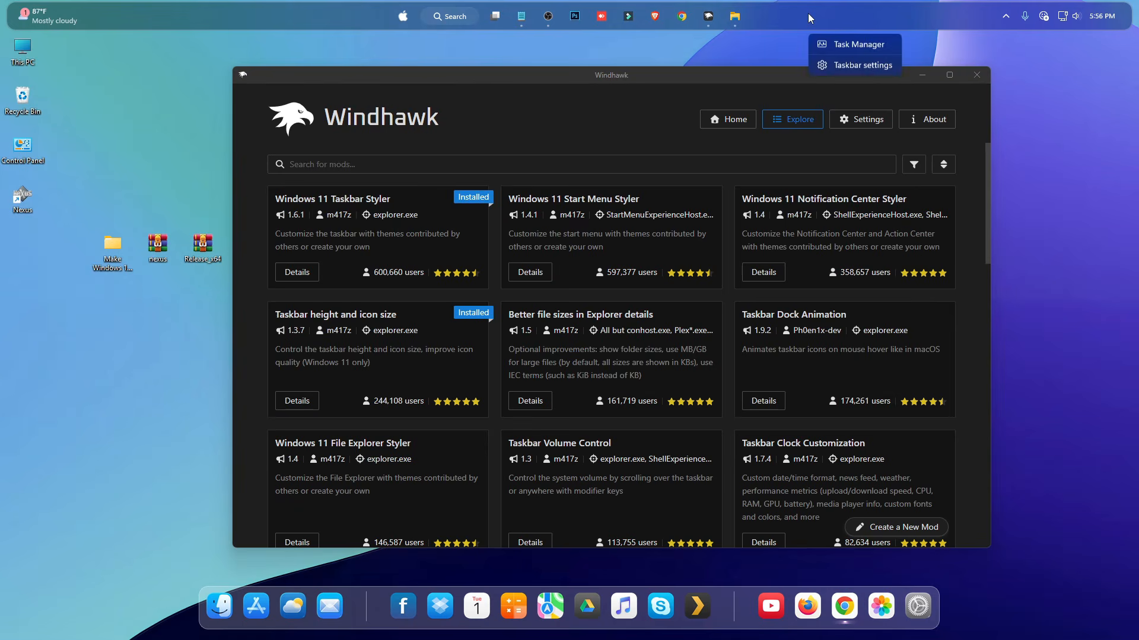
click(852, 66)
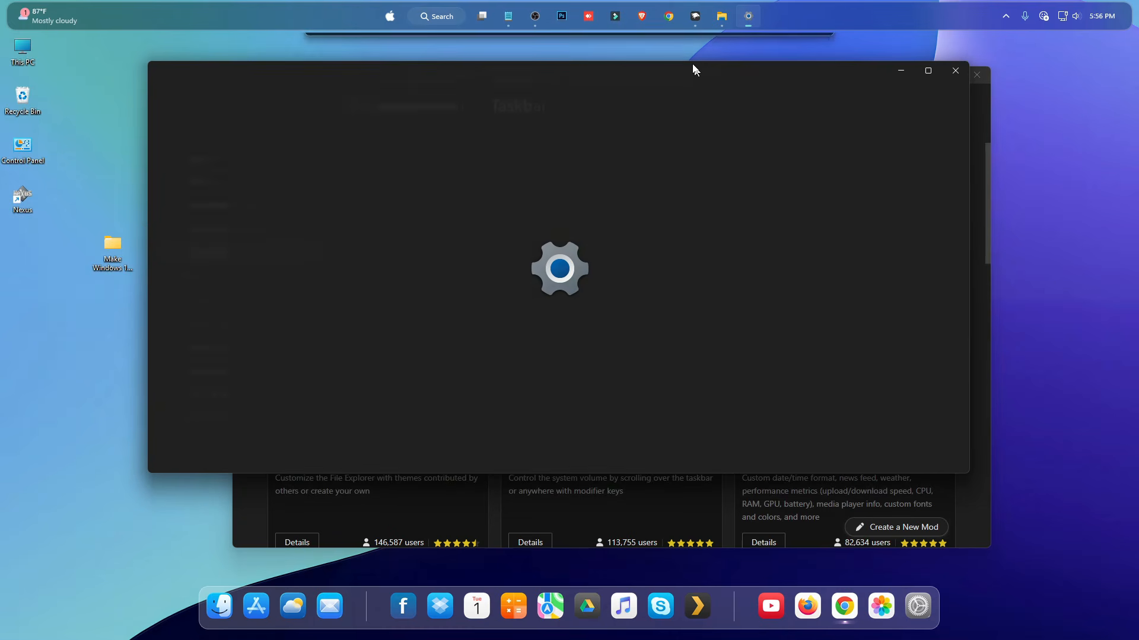
scroll(656, 314, down, 2)
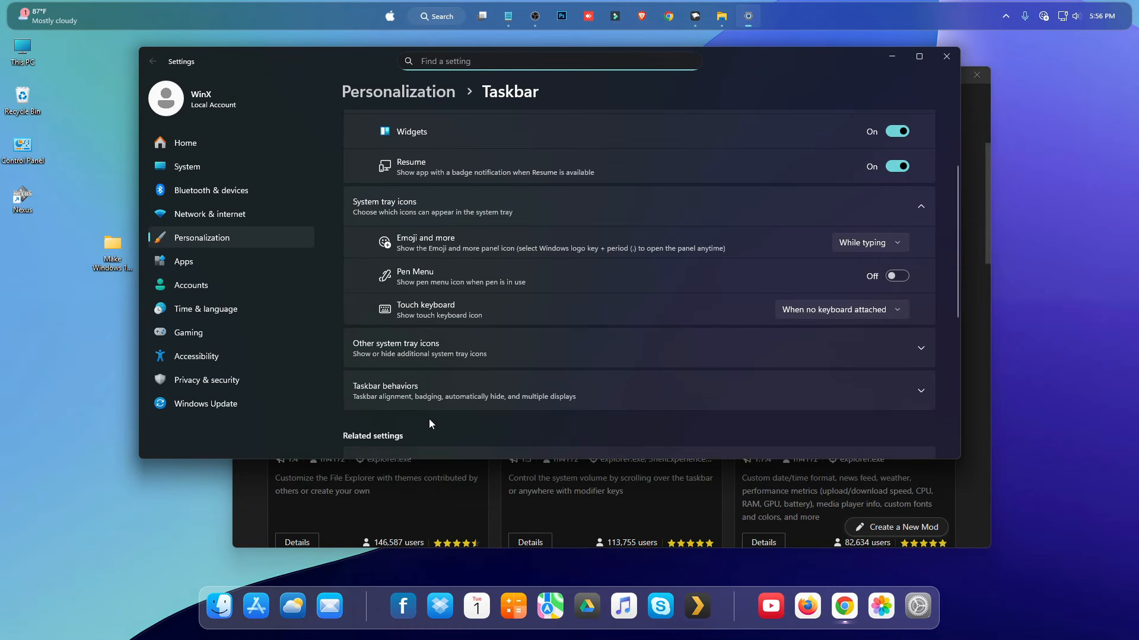
click(419, 394)
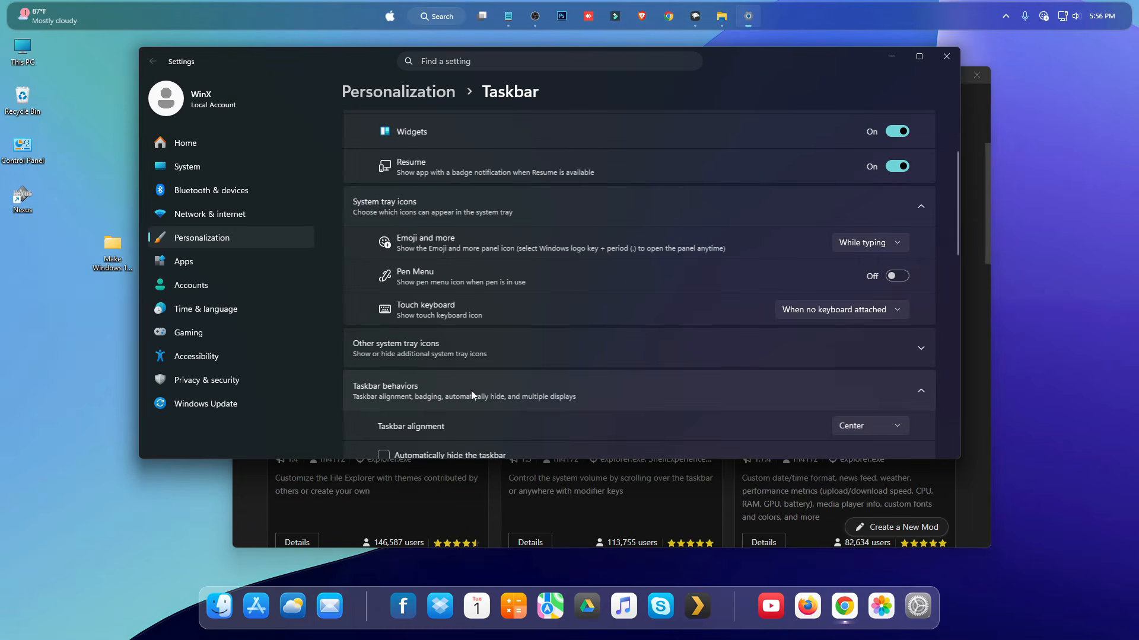
scroll(593, 386, down, 2)
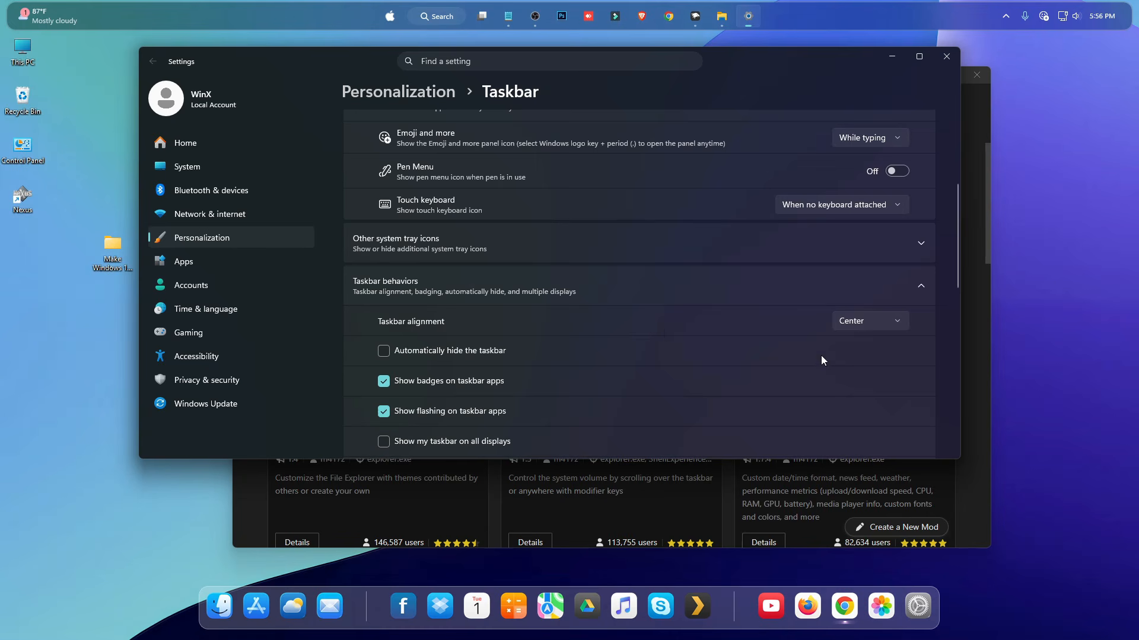
click(868, 319)
click(852, 300)
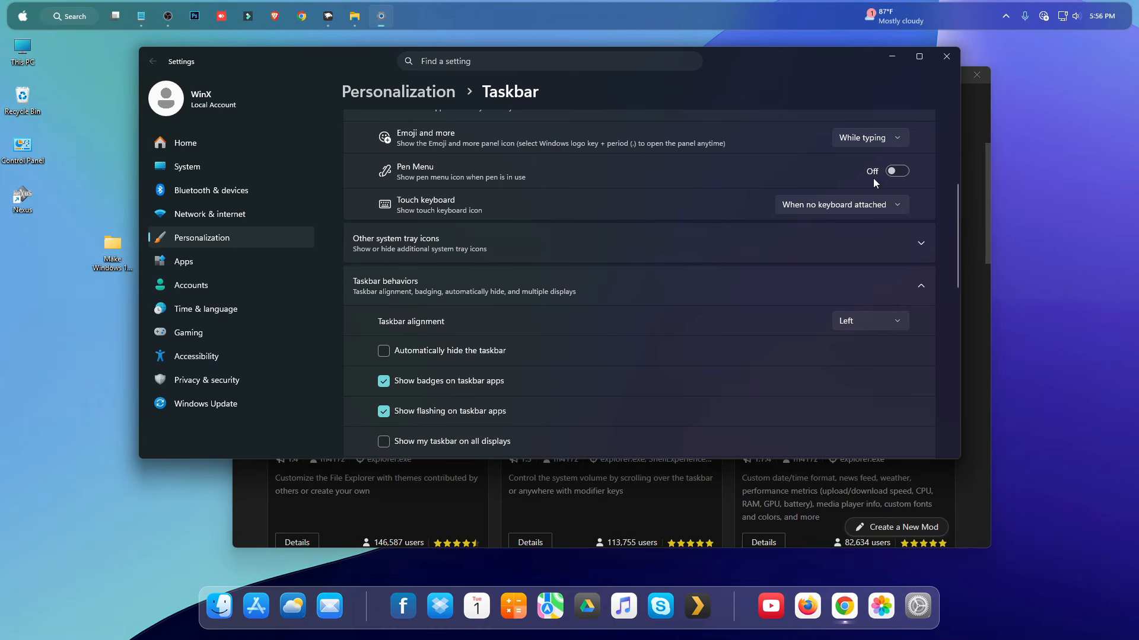
click(945, 57)
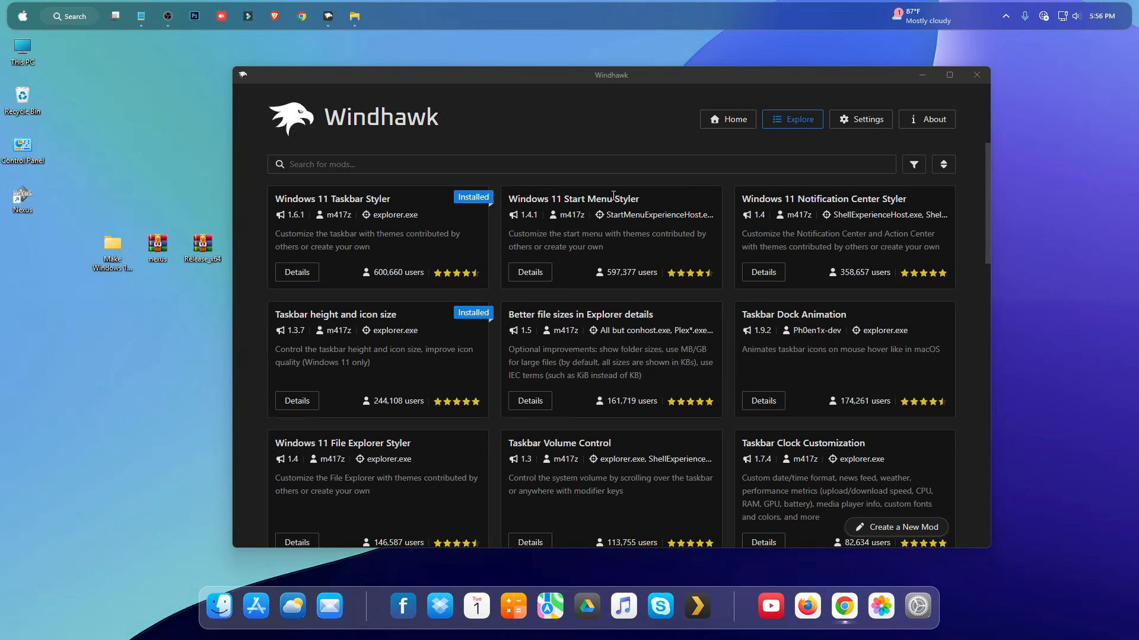
Install the Windows 11 Start Menu Styler mod from Windhawk's mod catalogue.
click(530, 272)
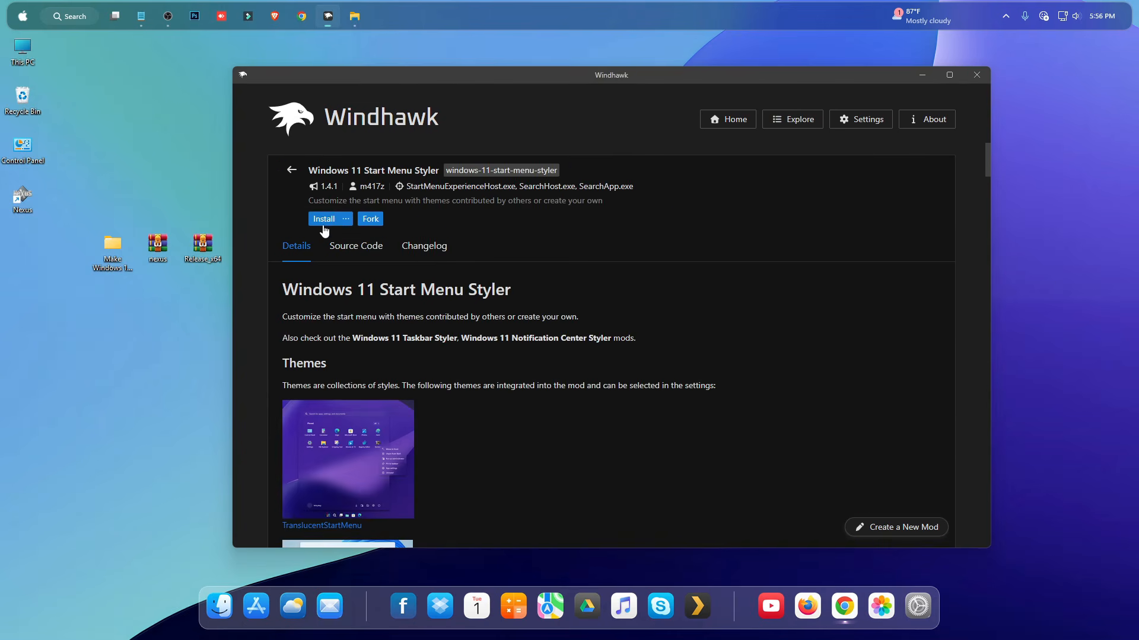
click(323, 219)
click(668, 415)
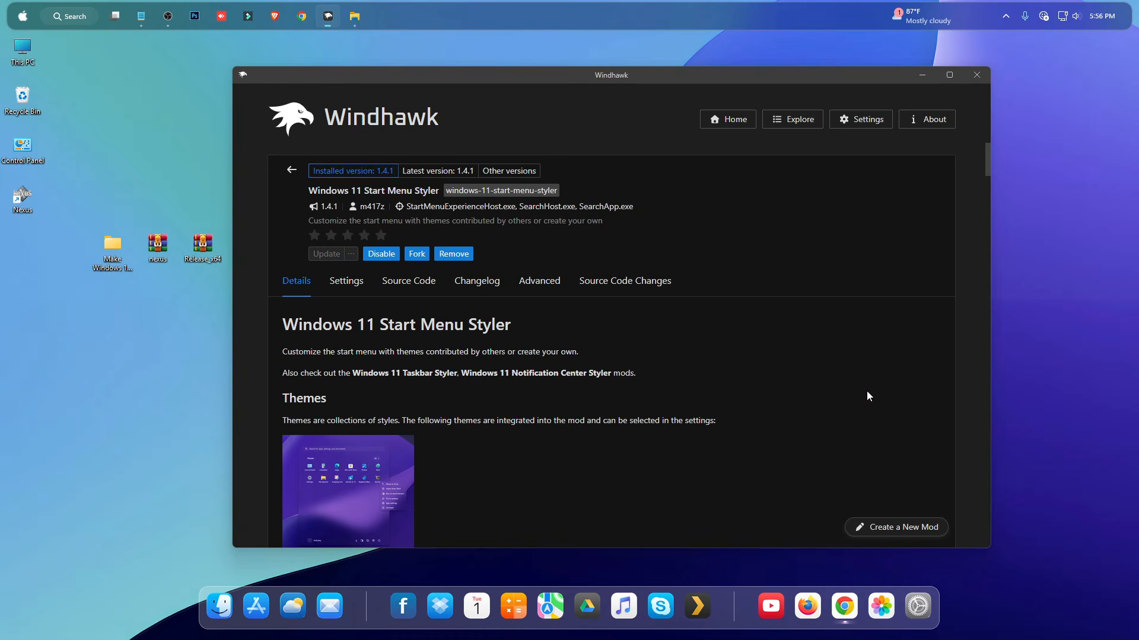
Copy the entire content of the Start Menu text file in the Windhawk Config subfolder and close the file and folder windows.
click(918, 75)
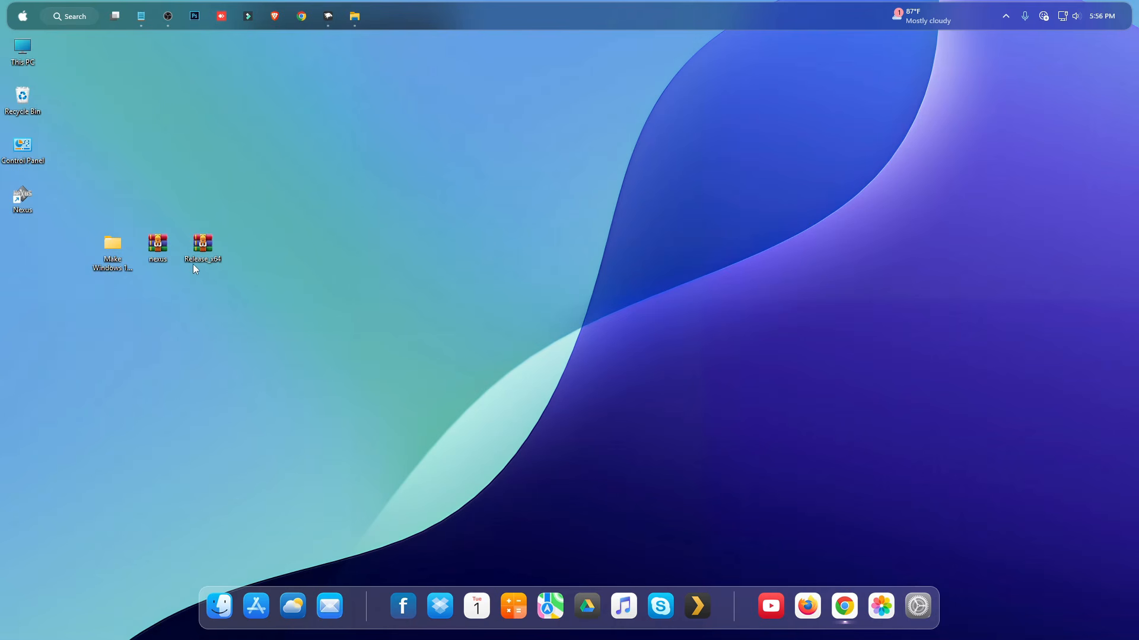
double_click(119, 259)
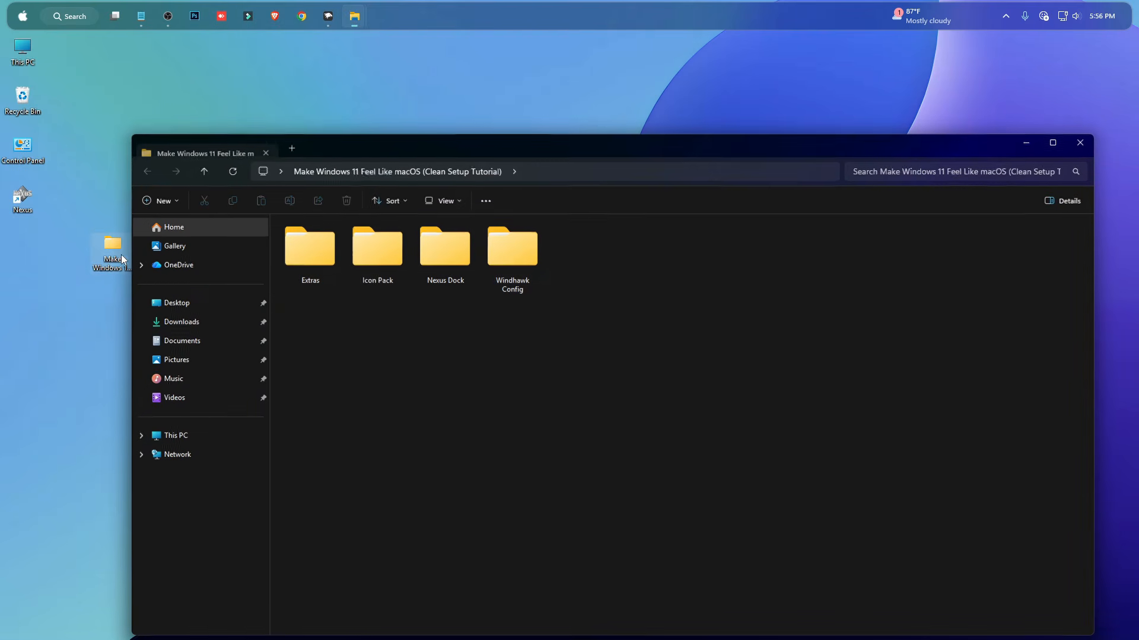
double_click(508, 262)
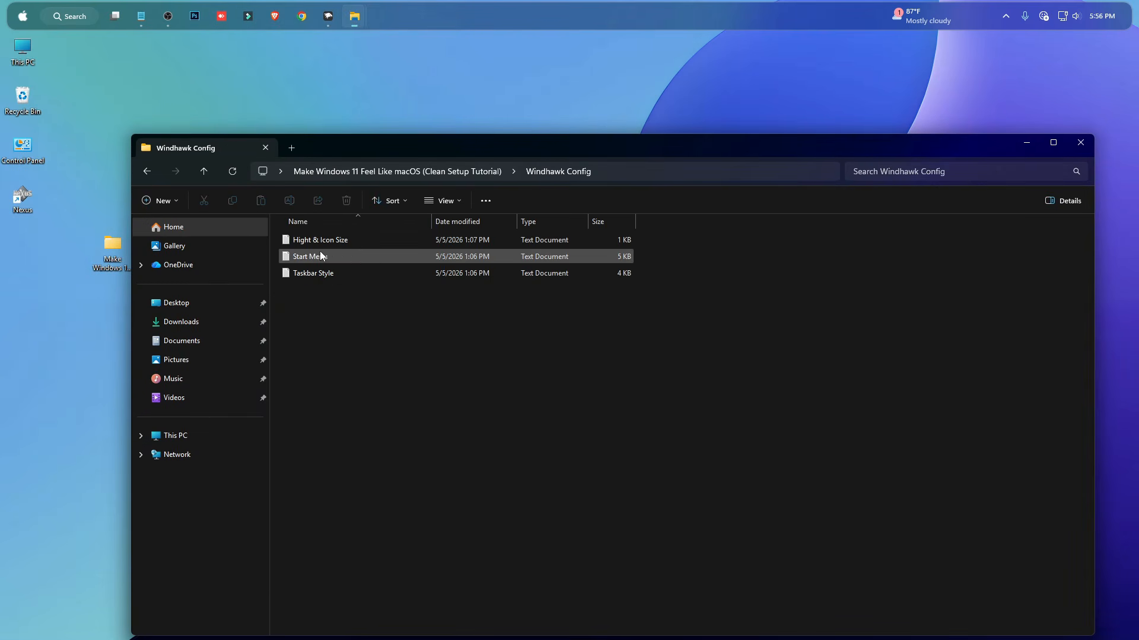
double_click(296, 256)
key(ctrl+a)
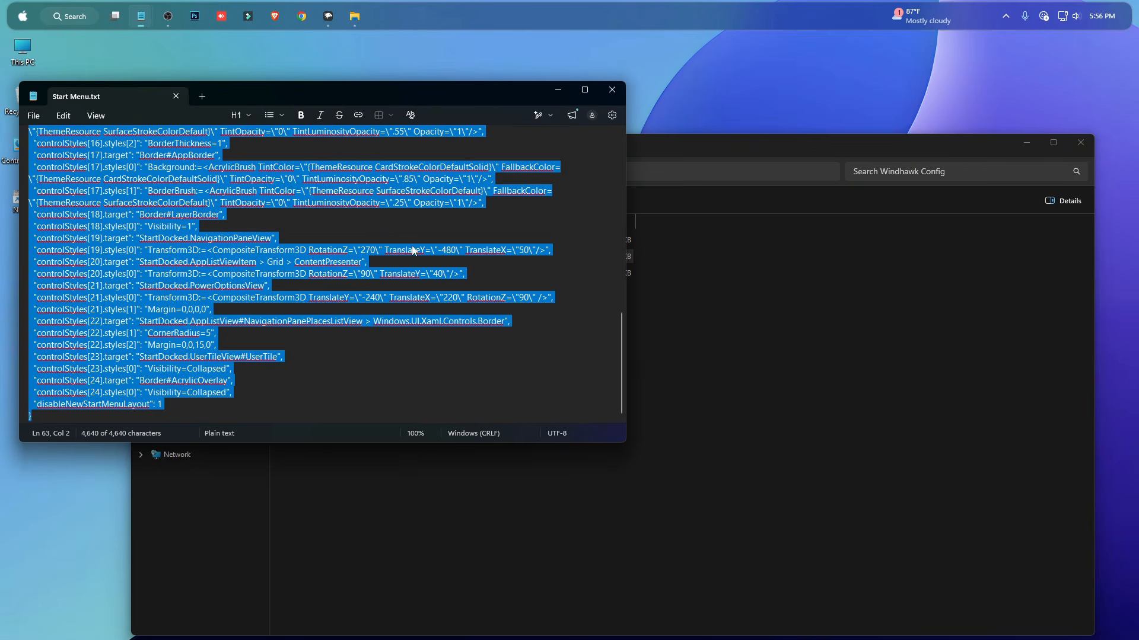
click(611, 89)
click(1080, 142)
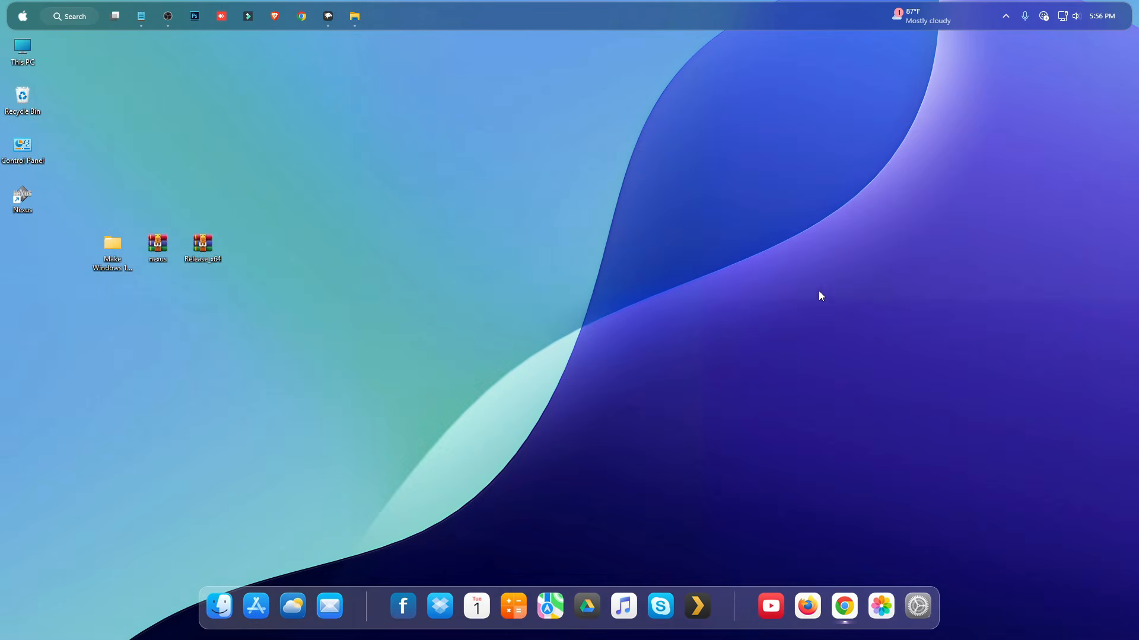
Replace the Windows 11 Start Menu Styler's advanced mod settings in Windhawk with the copied Start Menu configuration, save them, and check the Start menu.
click(327, 16)
click(541, 289)
scroll(475, 383, down, 1)
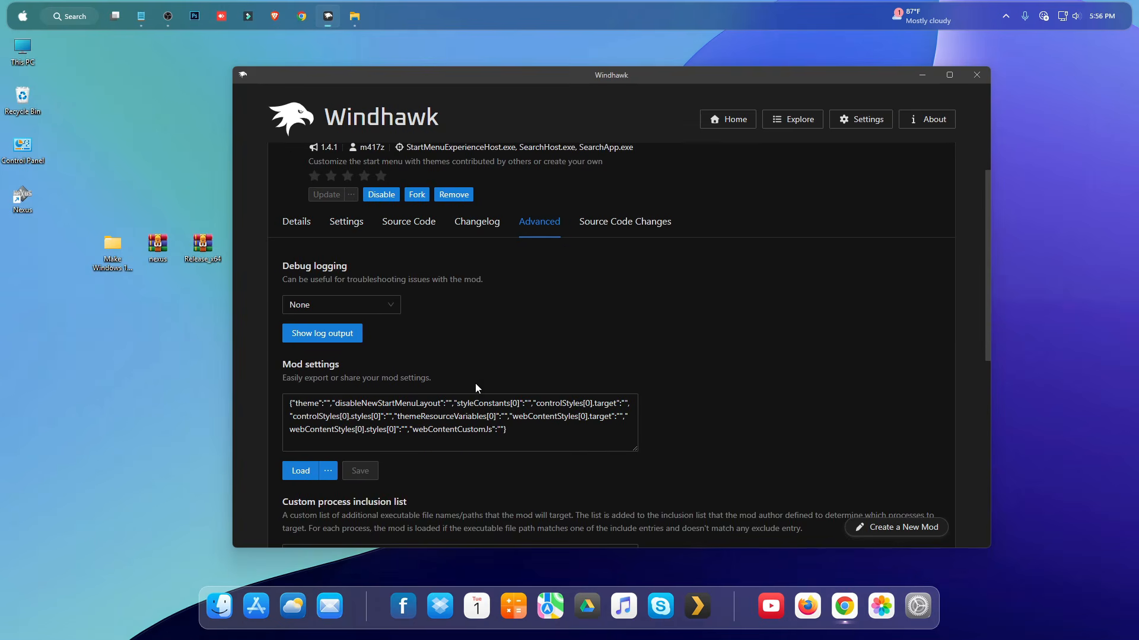
click(321, 421)
key(ctrl+a)
key(ctrl+v)
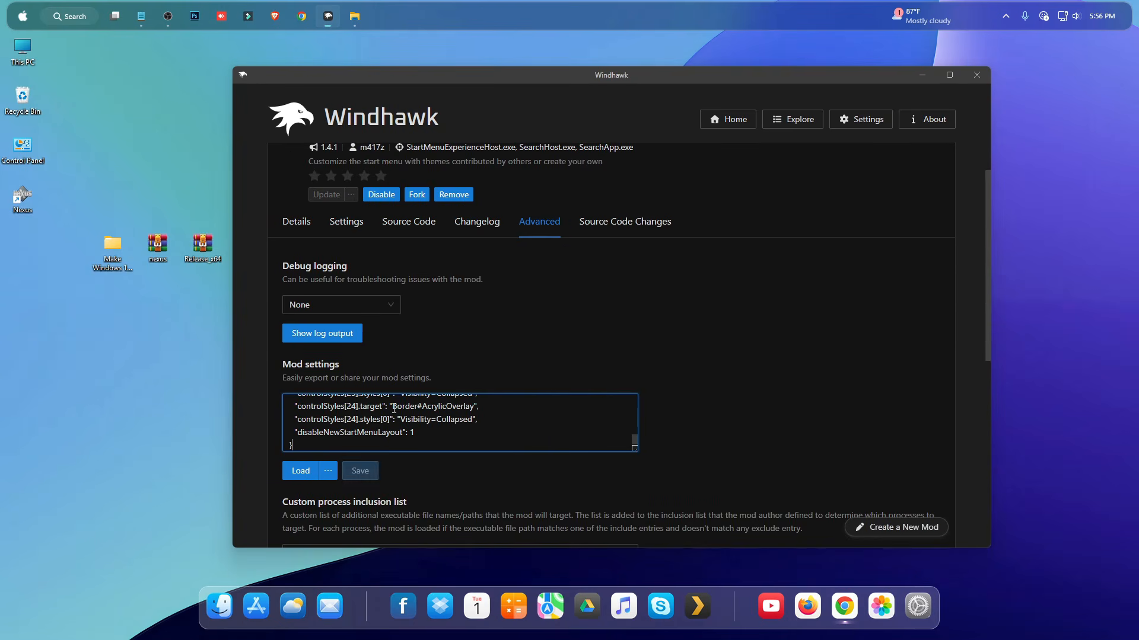
click(361, 478)
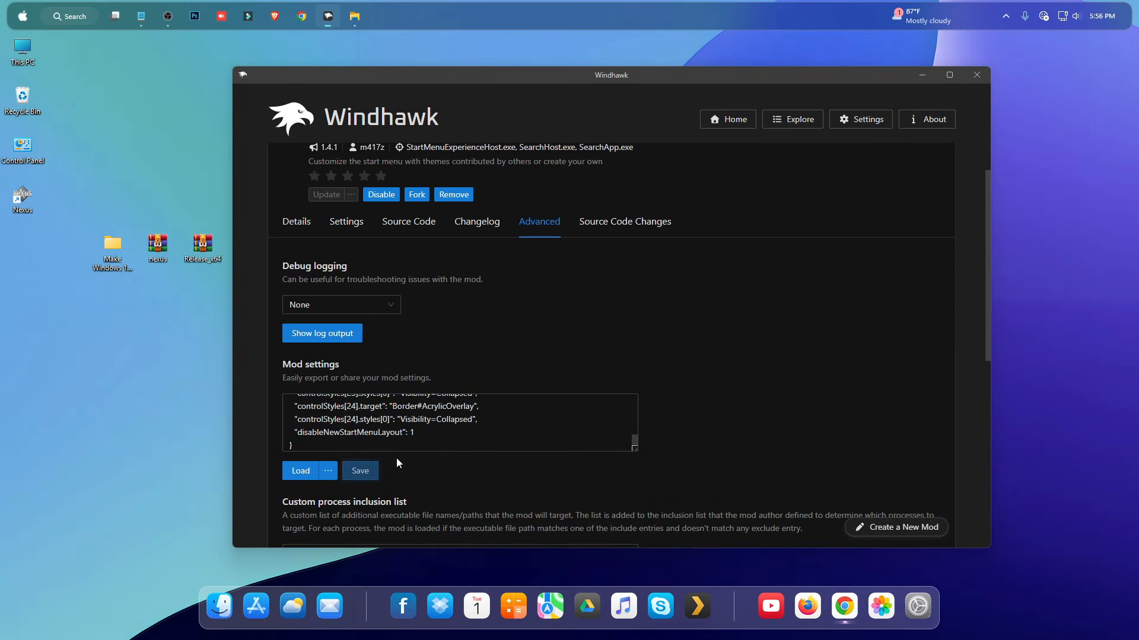
click(22, 18)
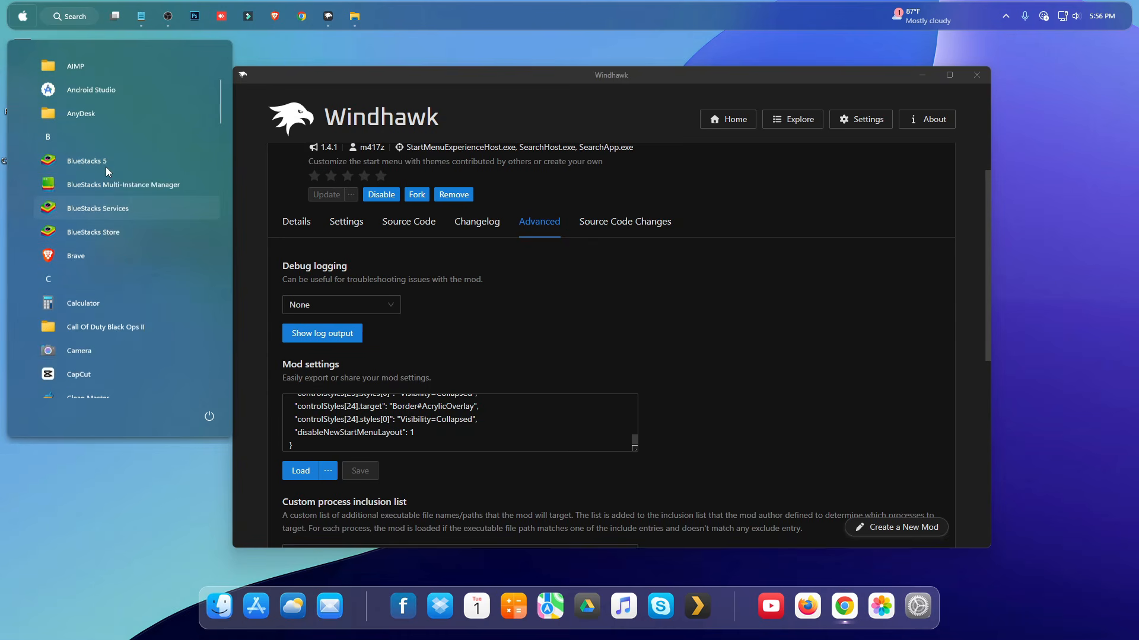
click(23, 18)
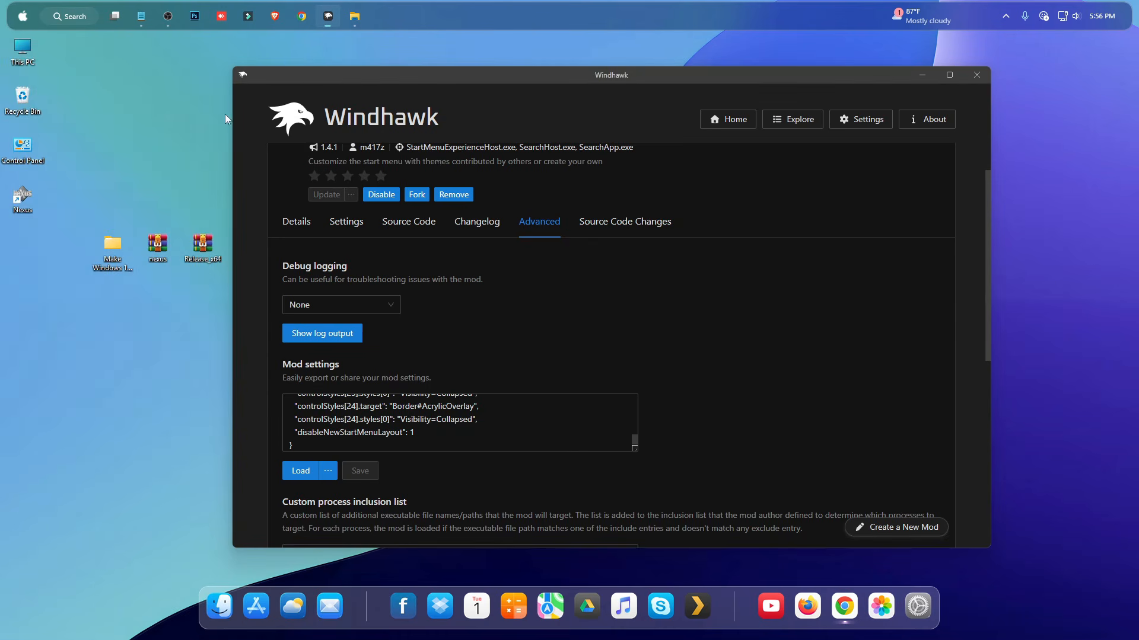
Search Windhawk's mod catalogue for "Res", install the Resource Redirect mod, and minimize Windhawk.
drag(772, 75, 793, 42)
scroll(556, 246, up, 2)
click(311, 137)
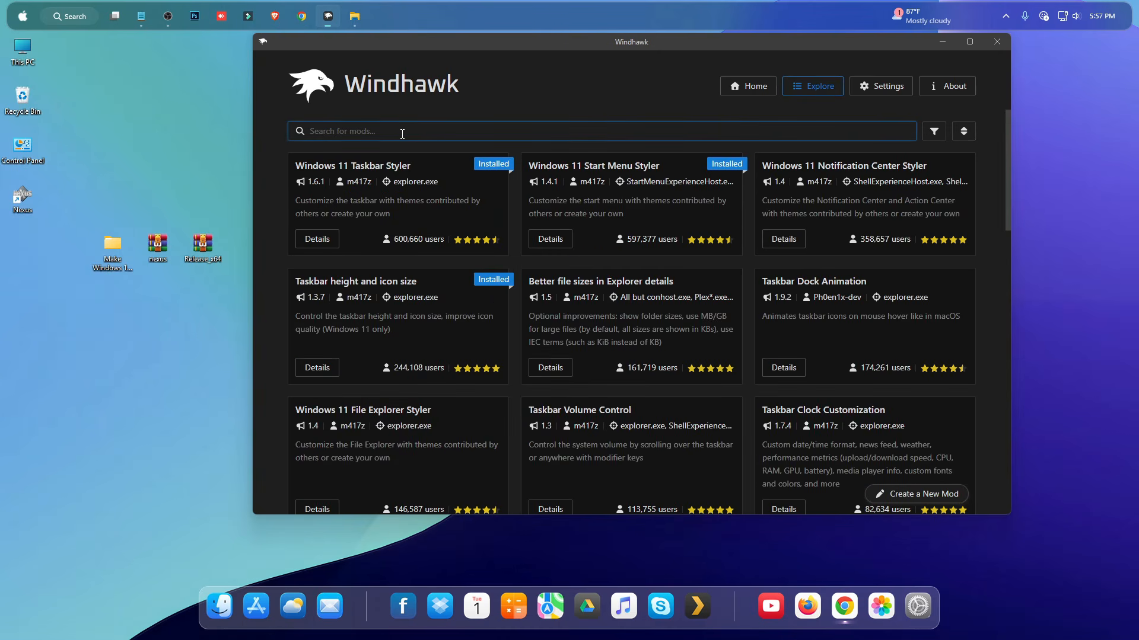
text(Res)
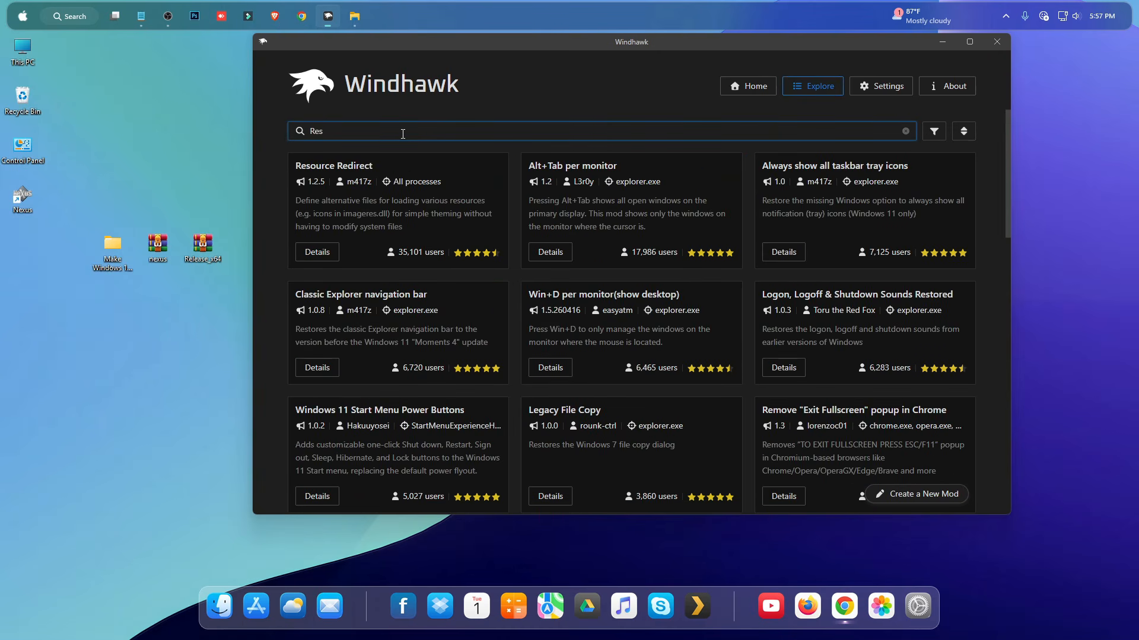
click(317, 252)
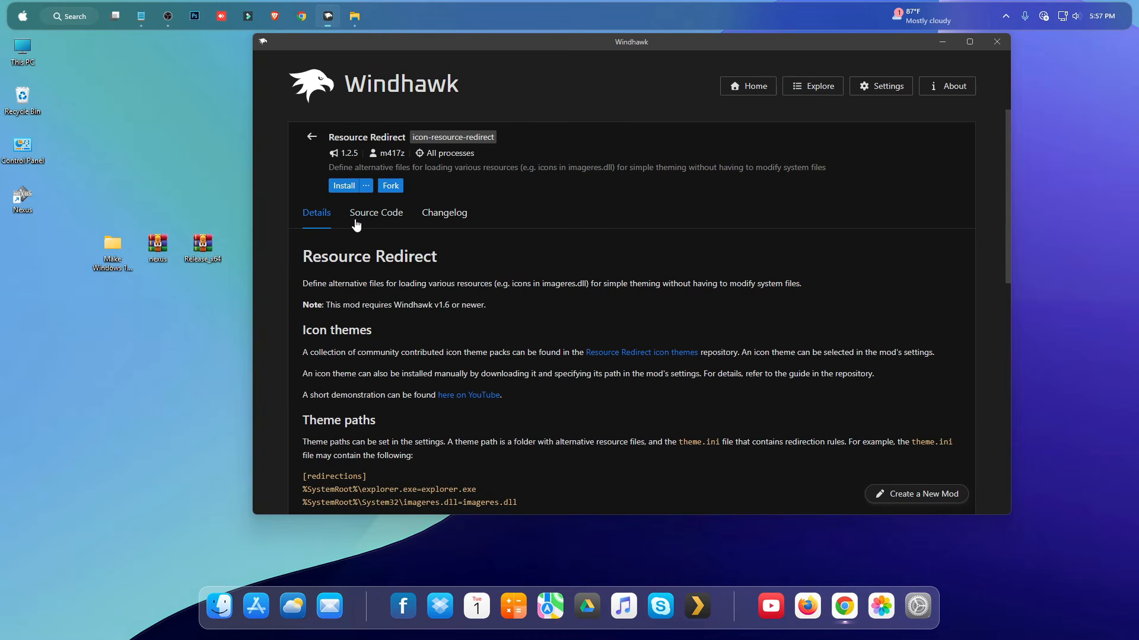
click(344, 186)
click(706, 382)
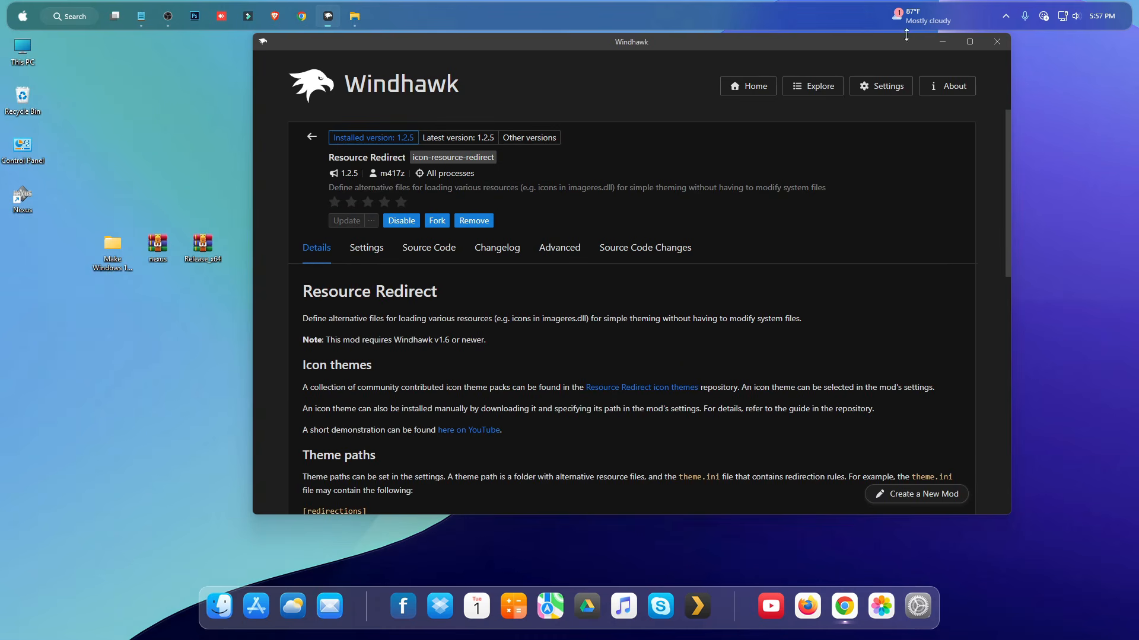
click(943, 41)
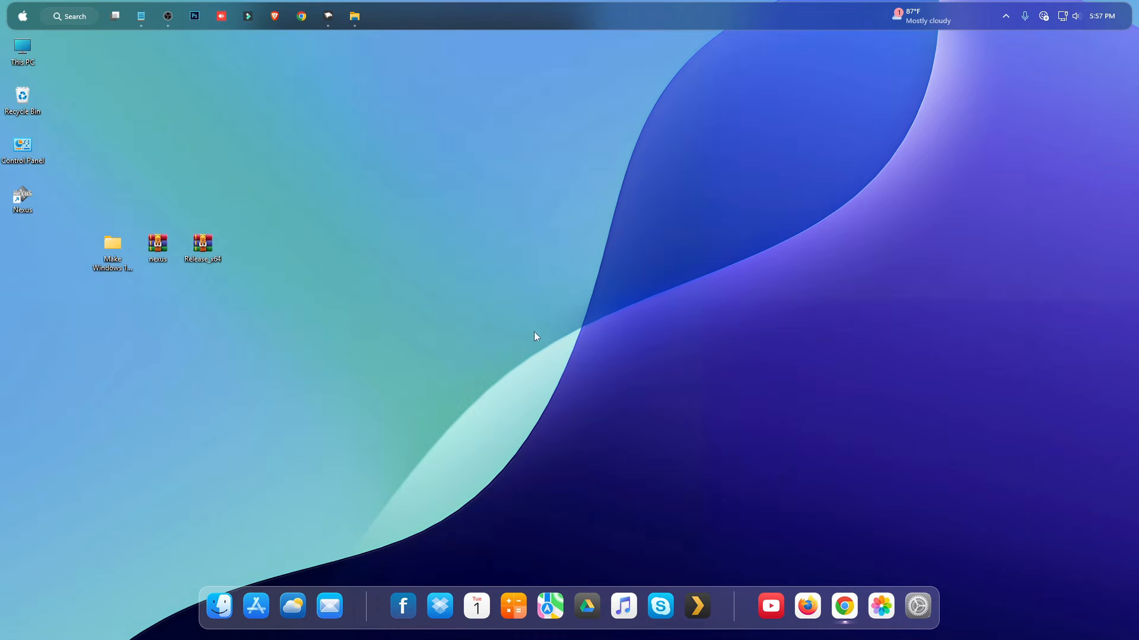
Extract the mocOS Tahoe Icon Pack archive into its own folder inside the Icon Pack subfolder of the macOS setup folder.
double_click(109, 253)
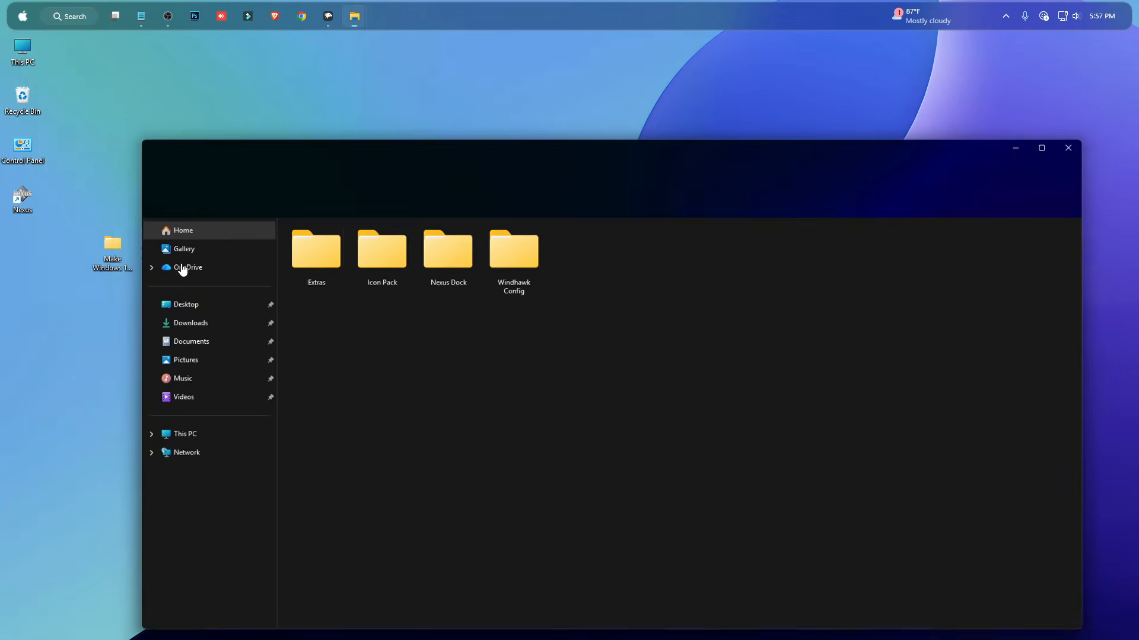
drag(501, 145, 458, 56)
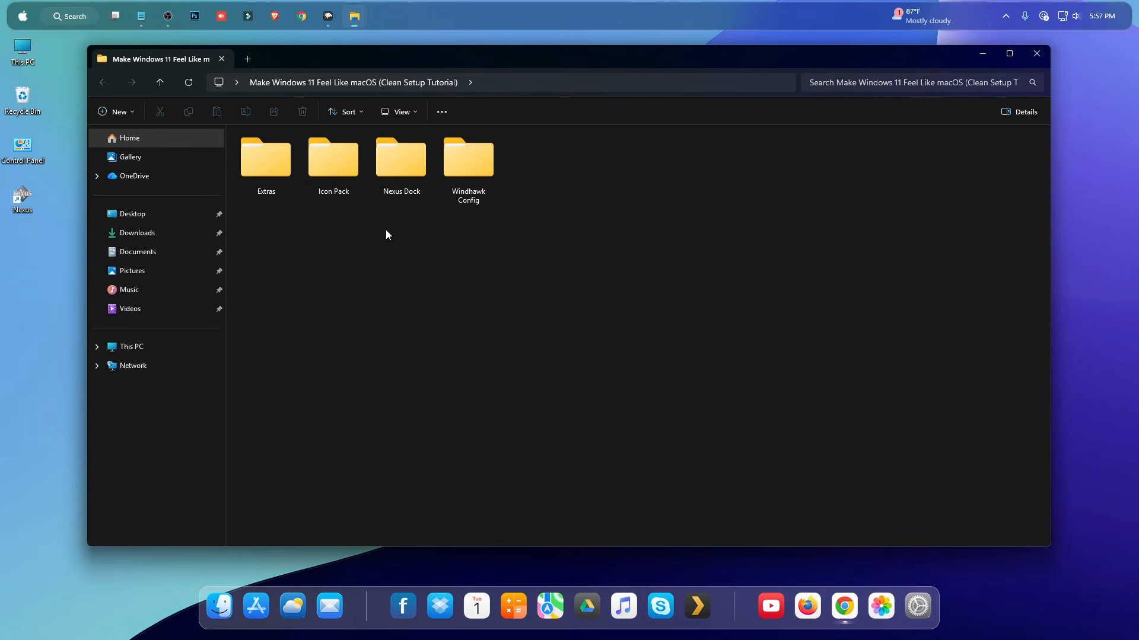
double_click(347, 179)
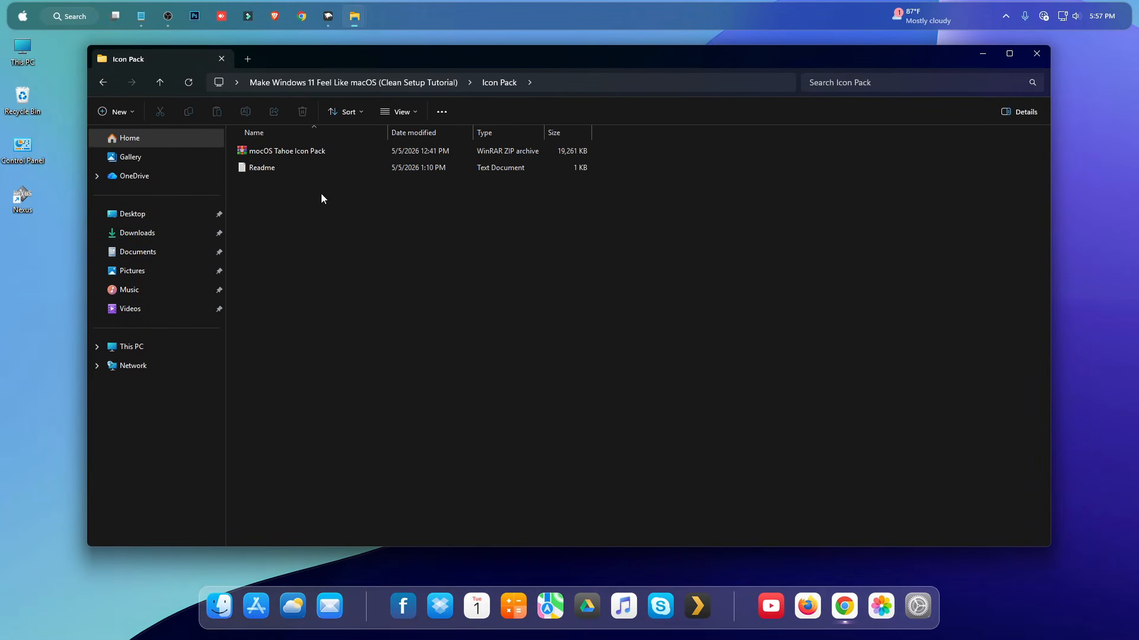
click(264, 153)
right_click(264, 153)
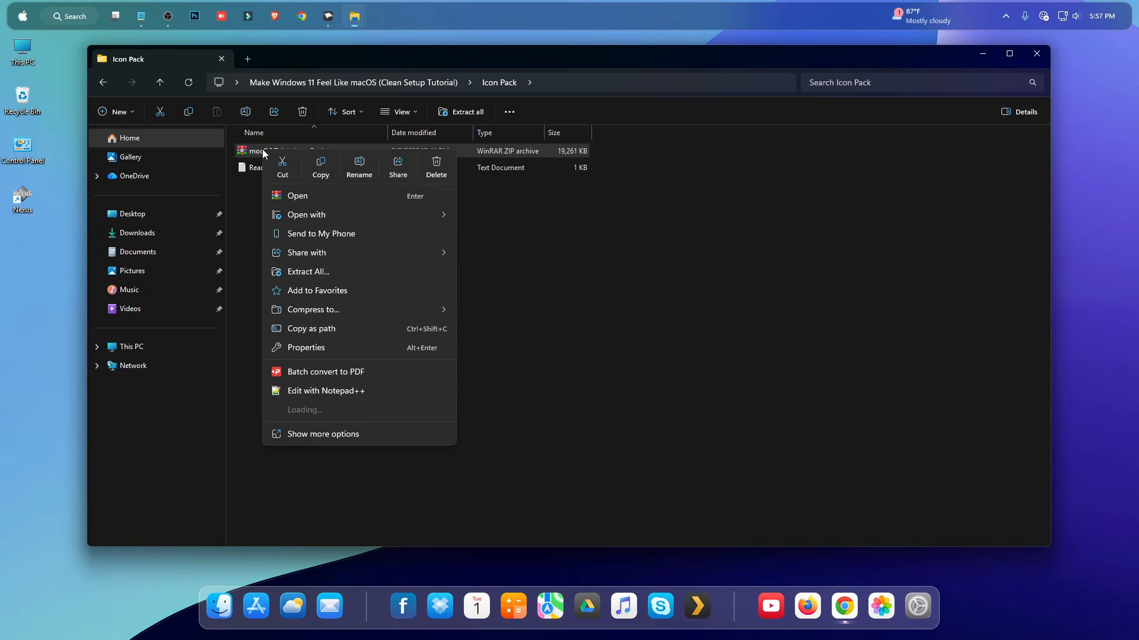
mouse_move(328, 408)
click(485, 431)
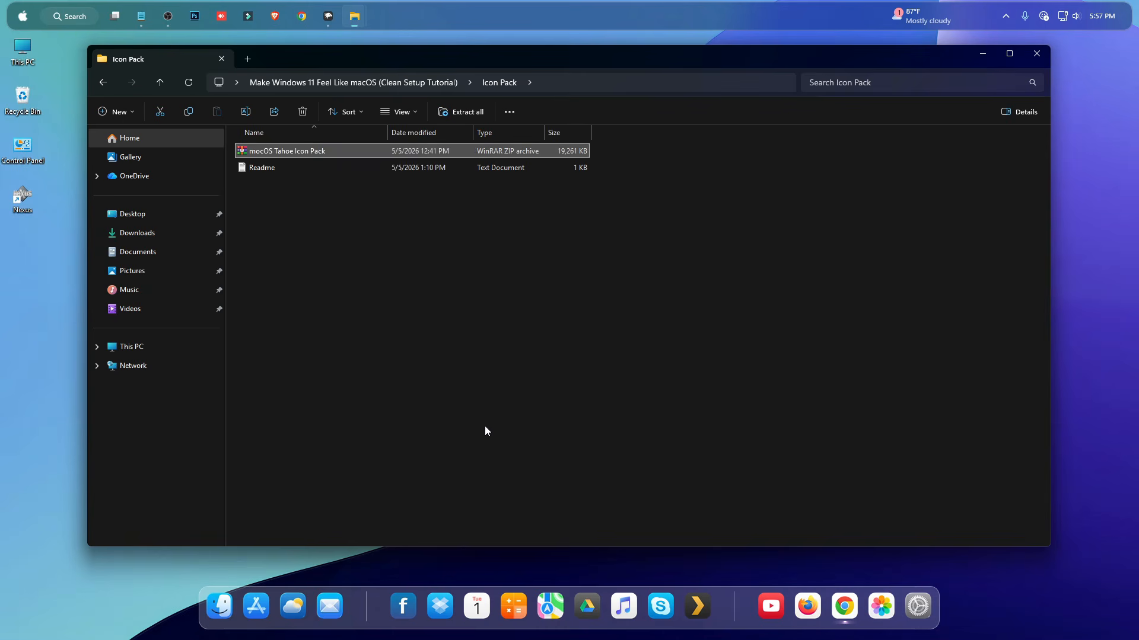
click(592, 442)
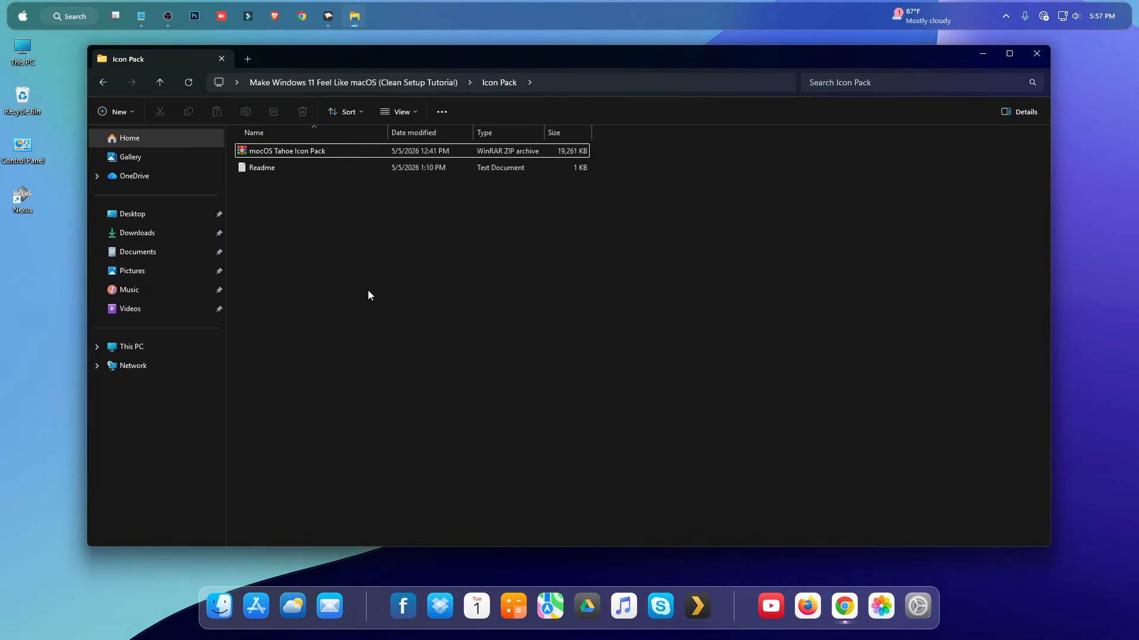
Copy the inner mocOS Tahoe Icon Pack folder from the extracted files to the root of Local Disk (C:).
double_click(277, 151)
double_click(276, 151)
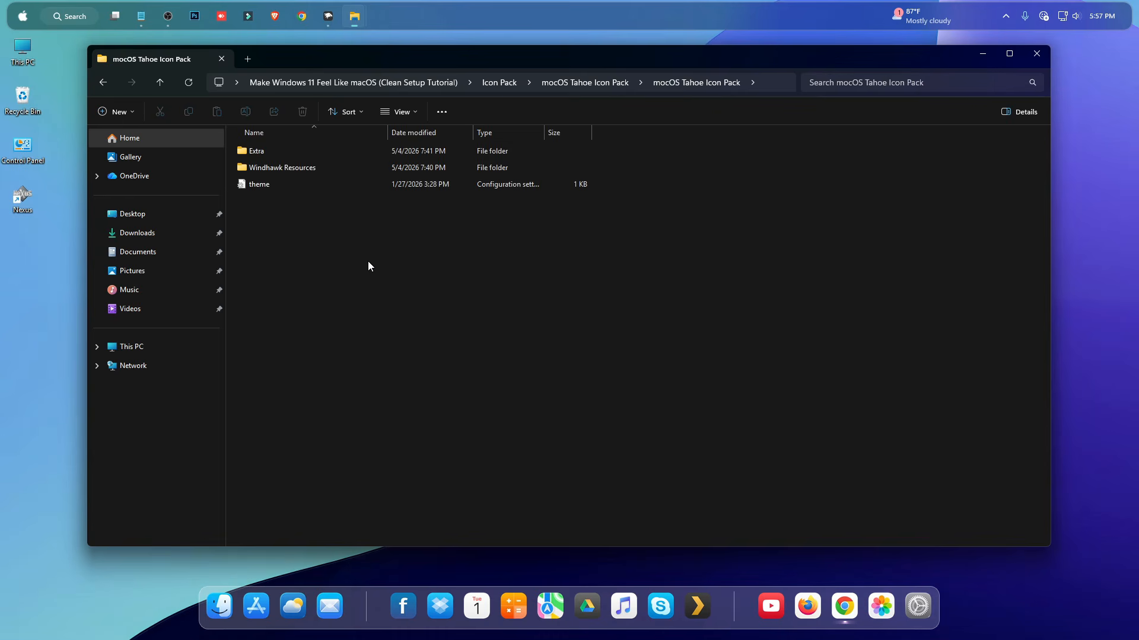
key(alt+Left)
right_click(283, 154)
click(338, 180)
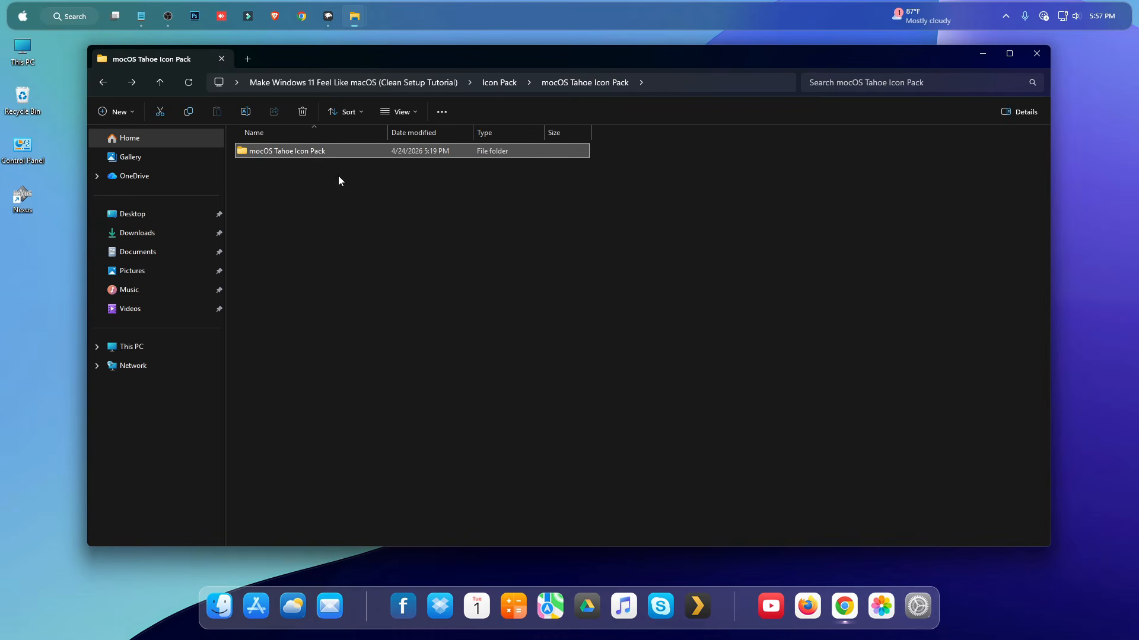
click(155, 346)
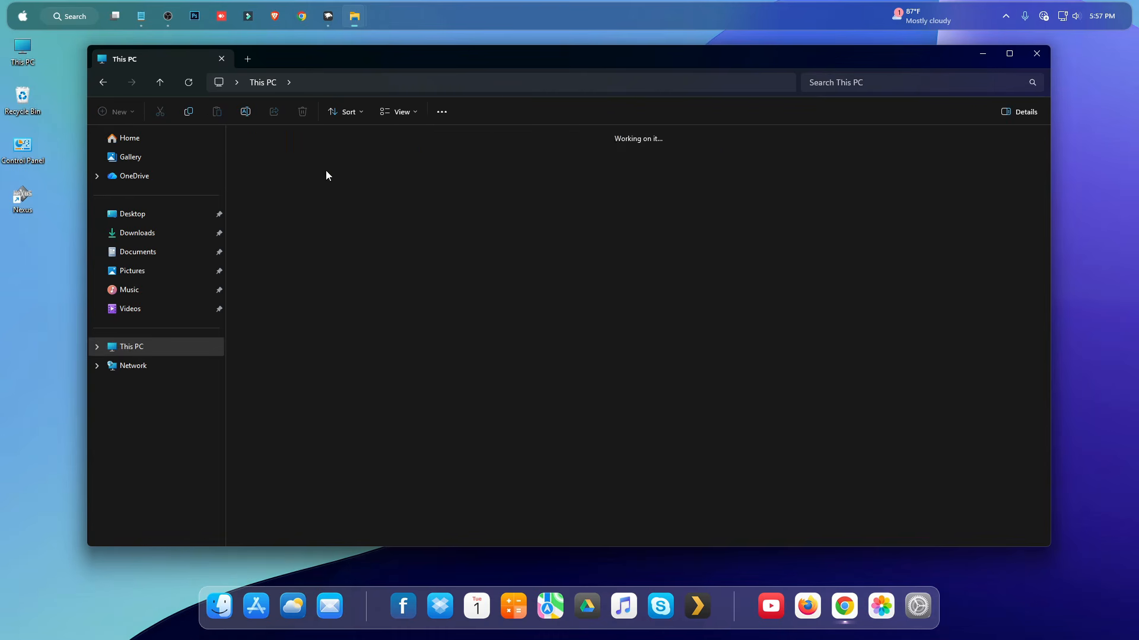
right_click(547, 258)
click(564, 283)
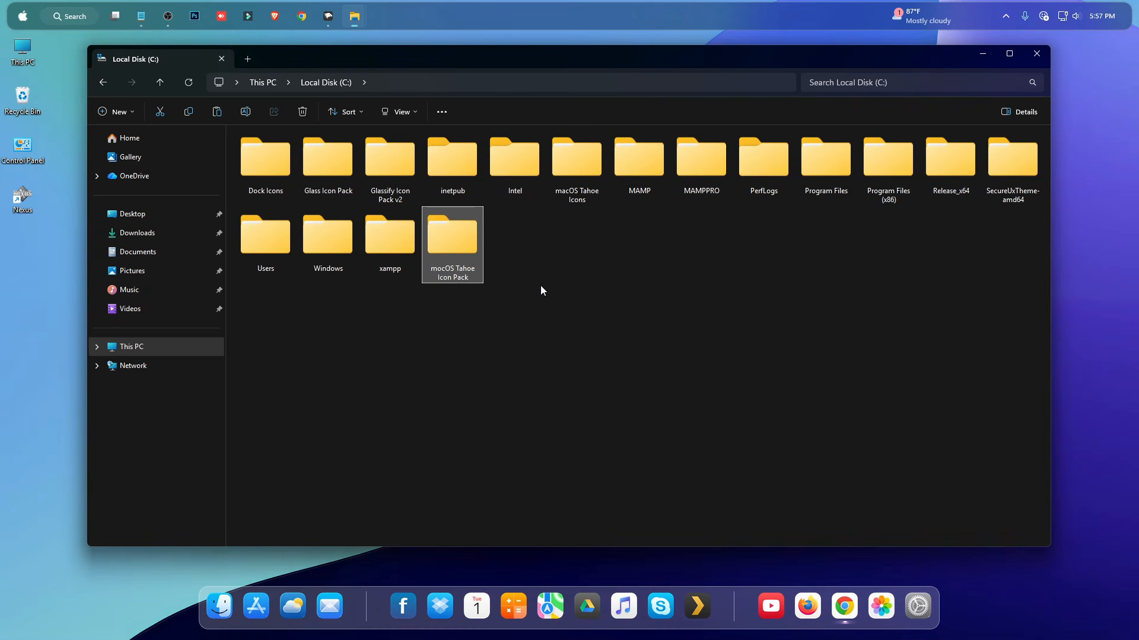
Copy the new C: icon pack folder's path, enter C:\mocOS Tahoe Icon Pack without quotes as Resource Redirect's theme path in Windhawk, and save the settings.
right_click(456, 245)
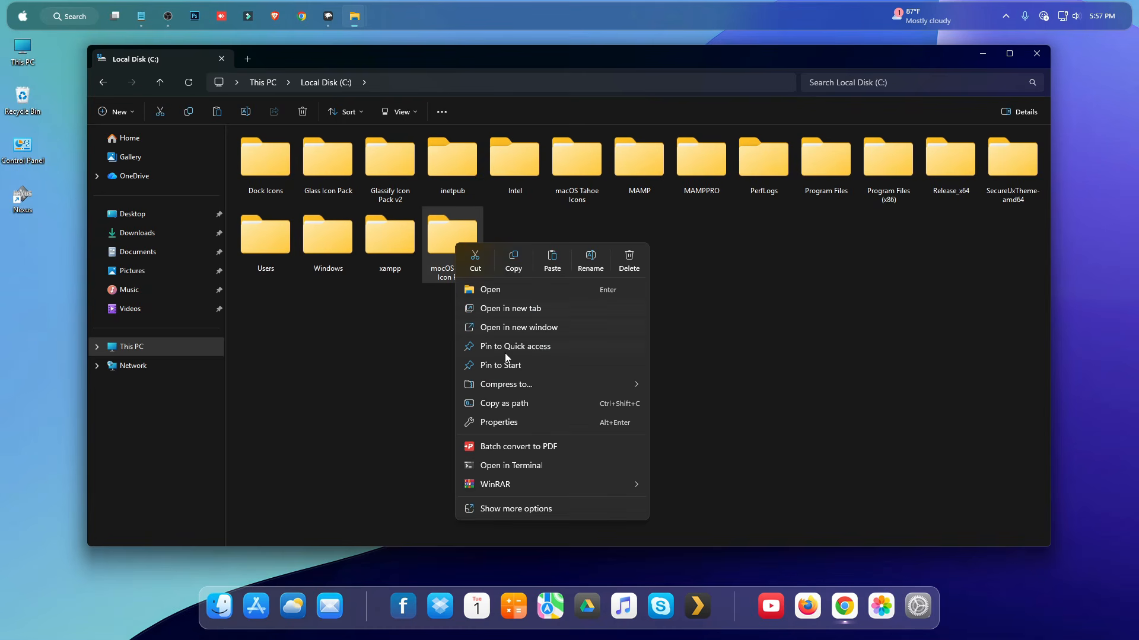
click(520, 406)
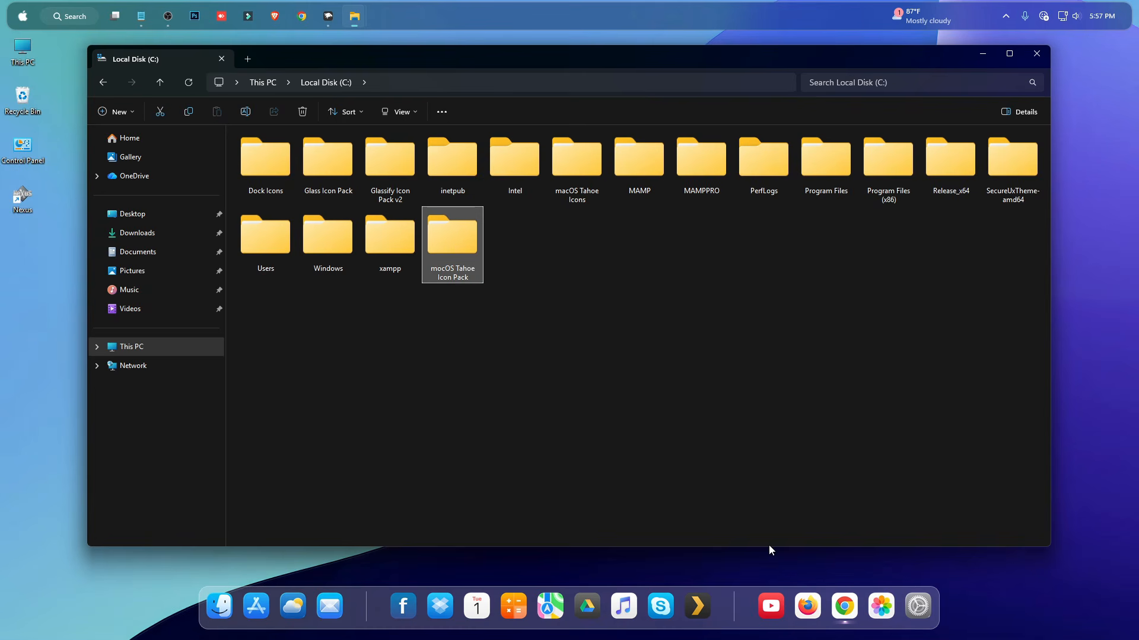
click(328, 16)
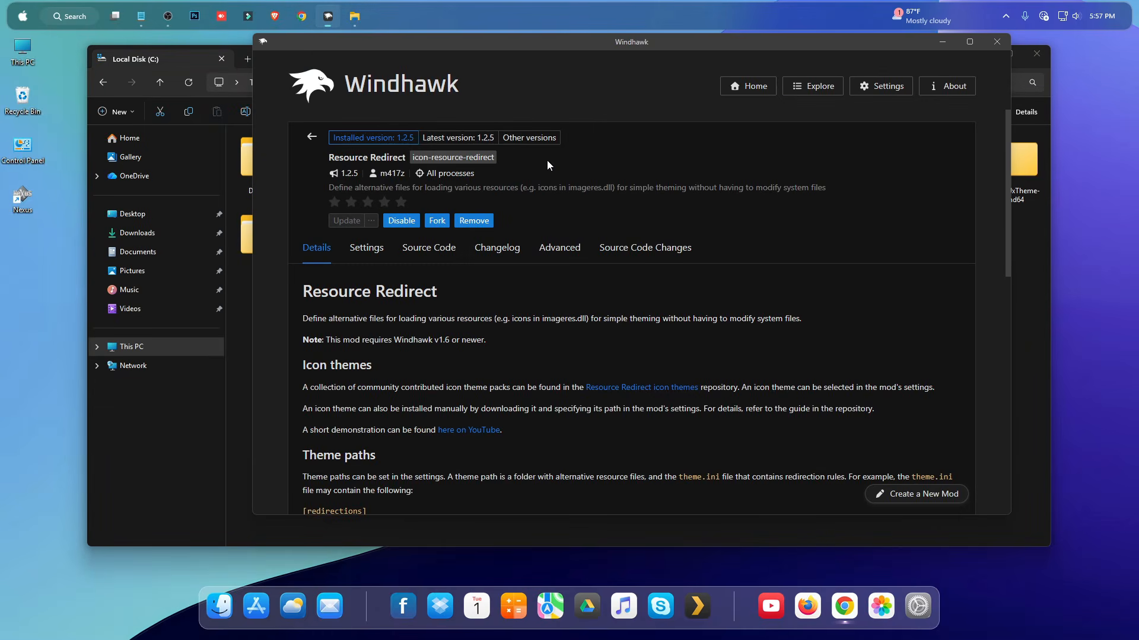
click(368, 249)
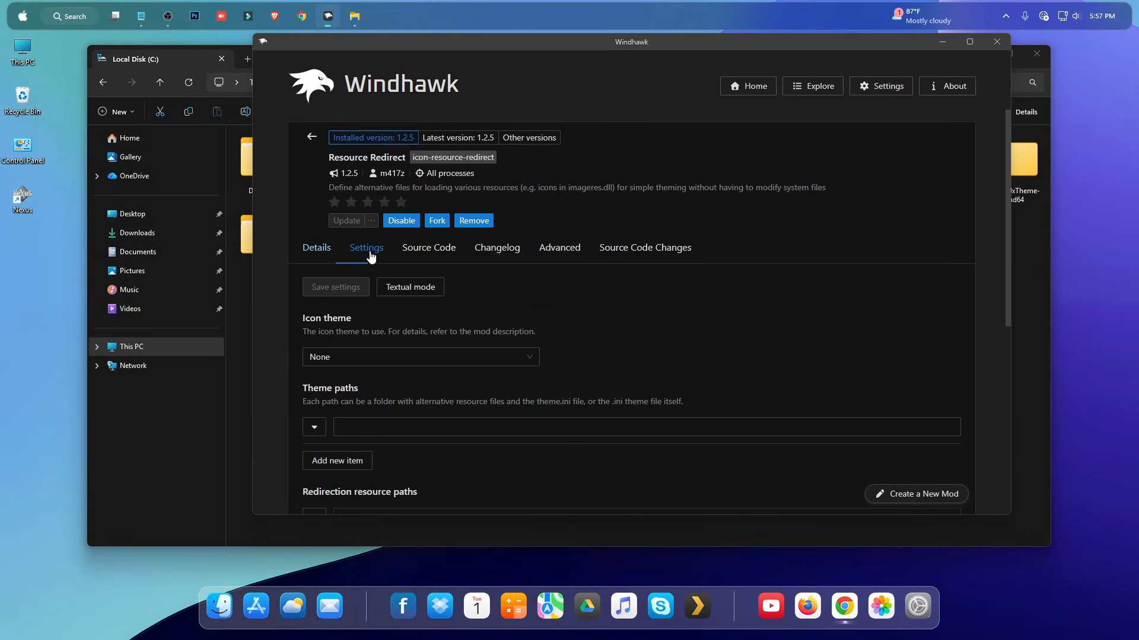
scroll(366, 372, down, 1)
click(366, 371)
key(ctrl+v)
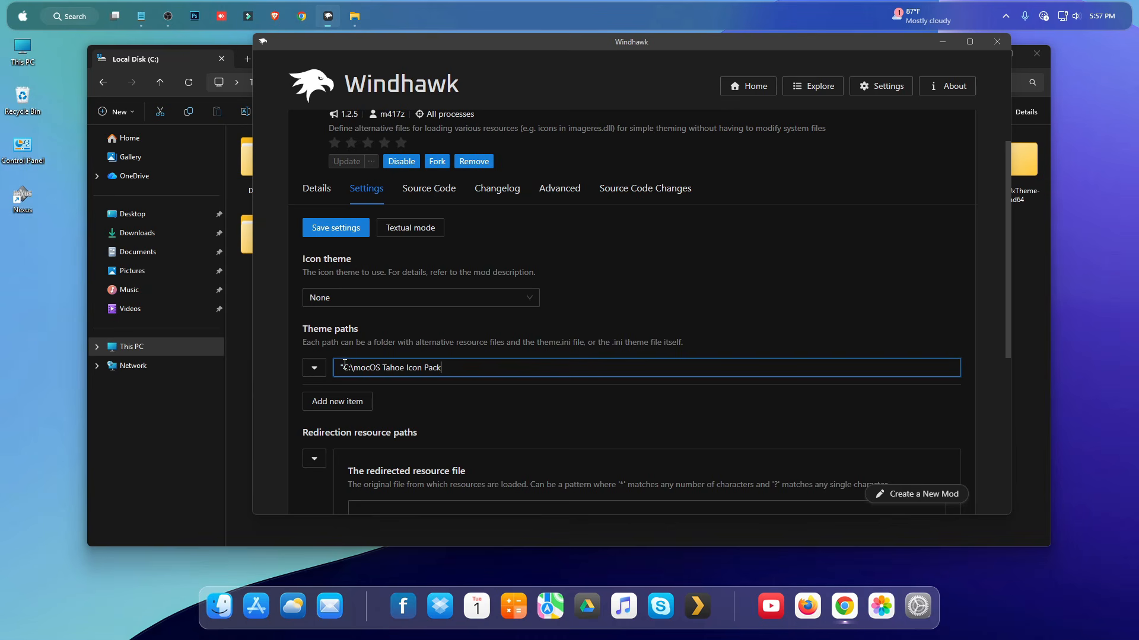
key(BackSpace)
click(338, 228)
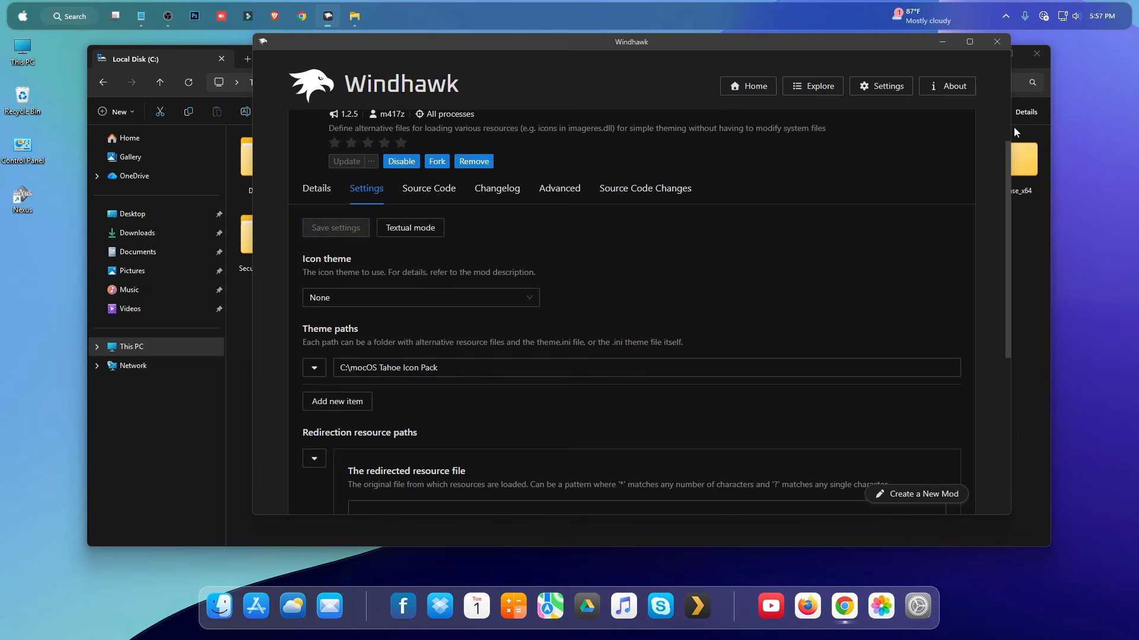
Close the open folder window, check the icons in This PC and Local Disk (C:), and close the window.
click(1026, 240)
click(1045, 55)
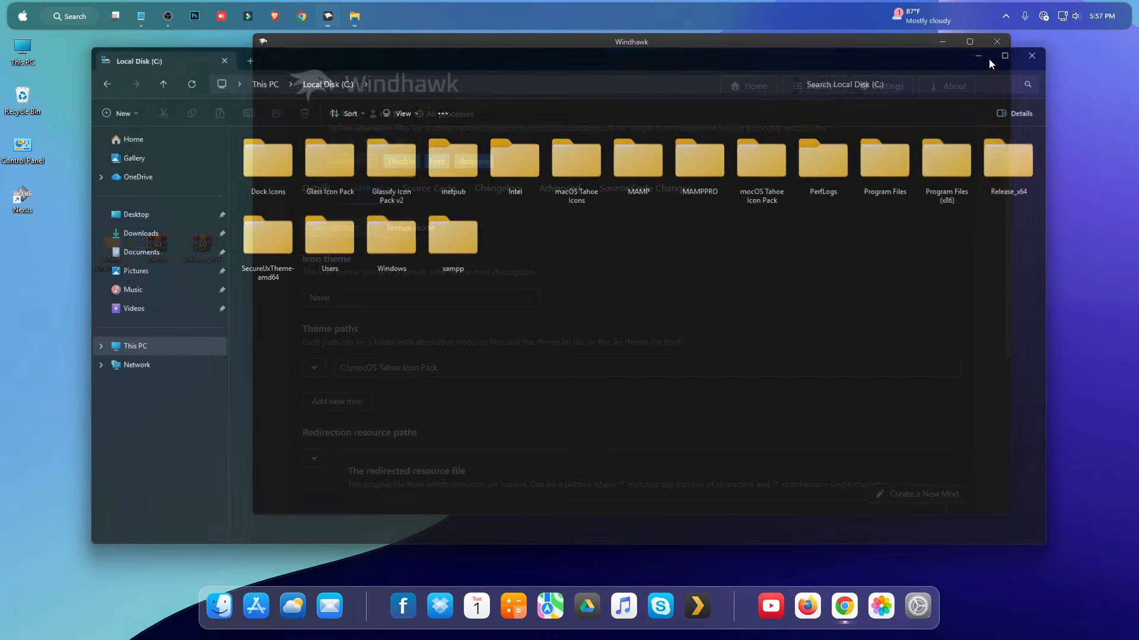
double_click(32, 45)
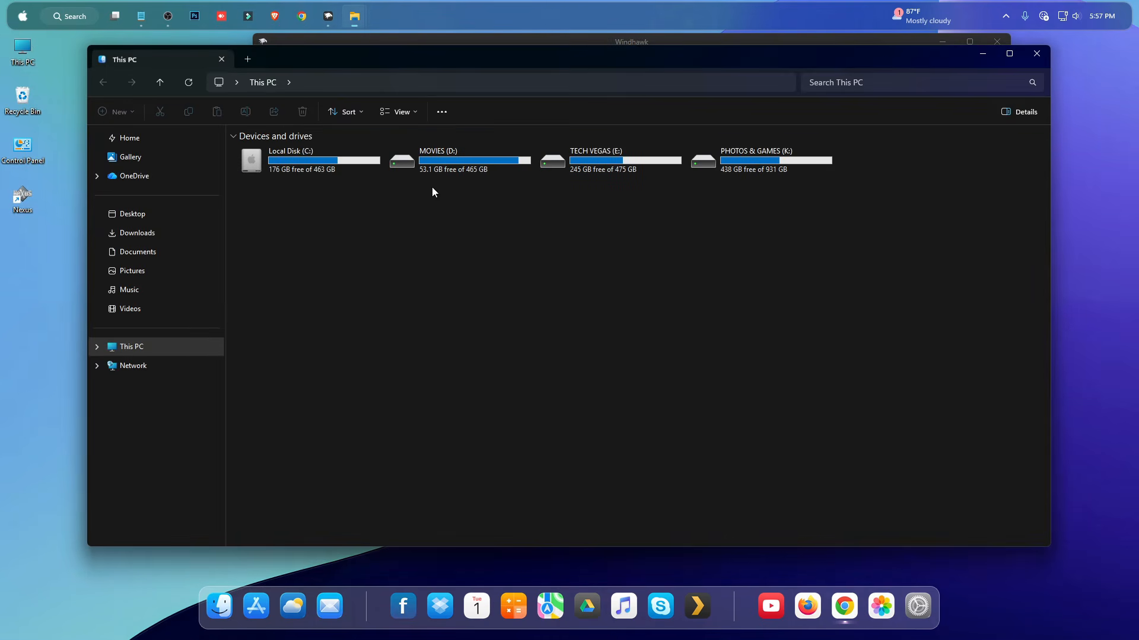
double_click(332, 170)
click(1037, 53)
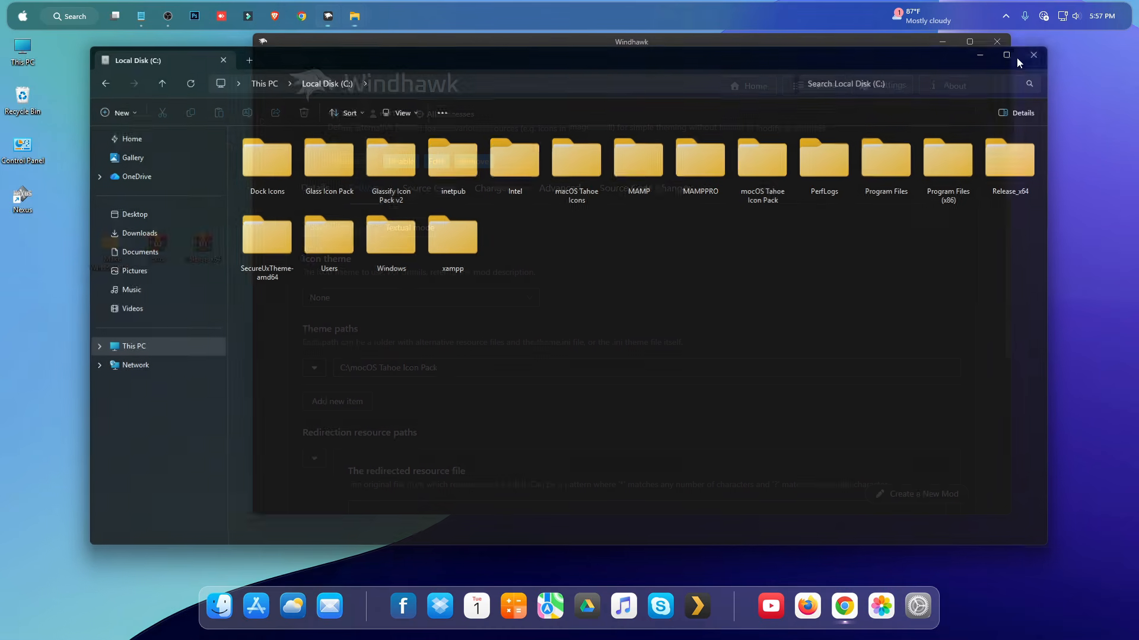
Find Windows Explorer in Task Manager by searching for "explo" and restart it.
right_click(656, 12)
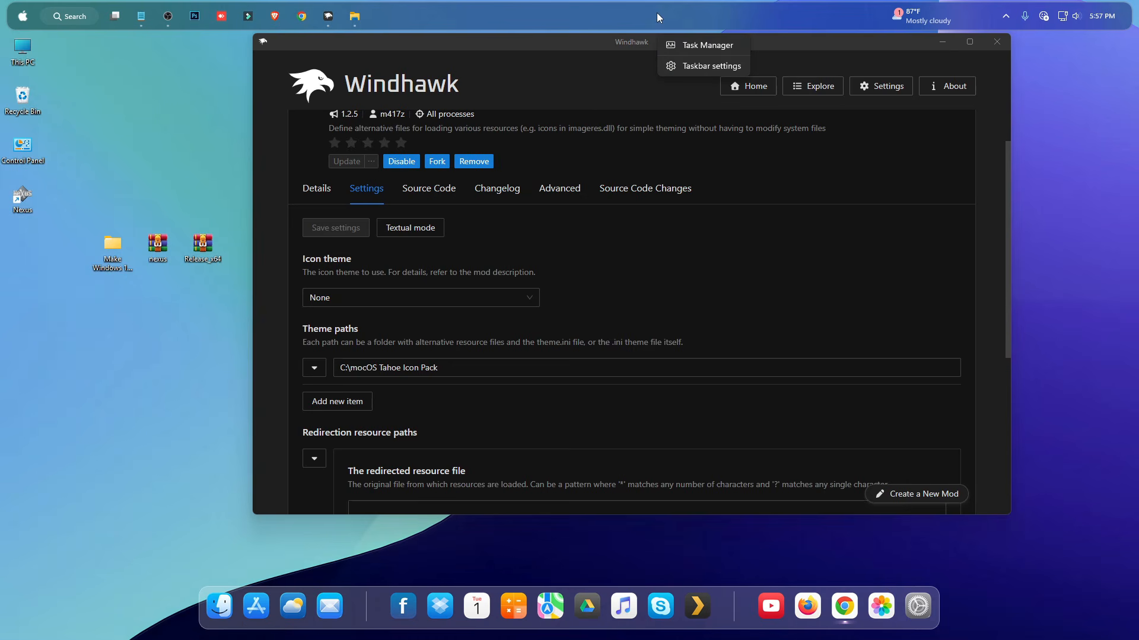
click(698, 46)
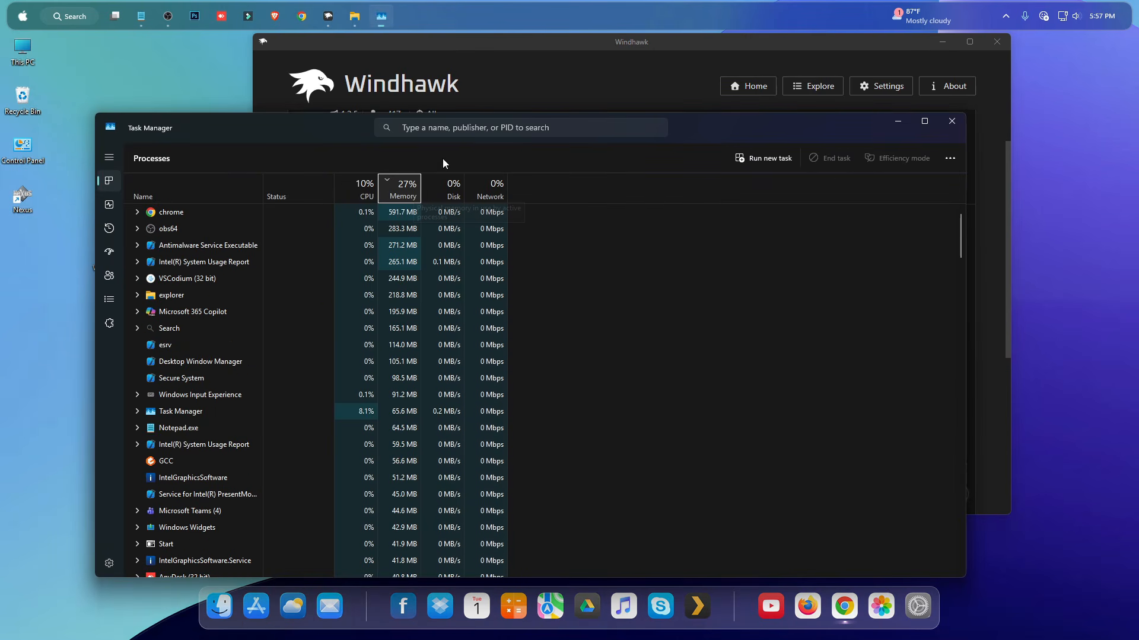
click(467, 126)
text(explo)
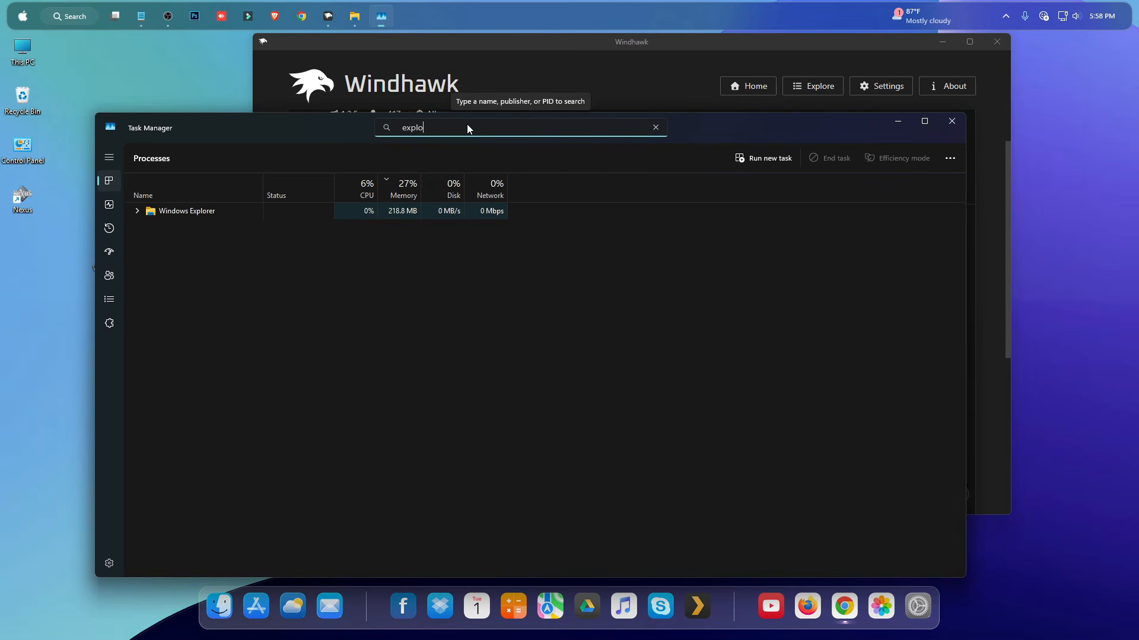
right_click(174, 212)
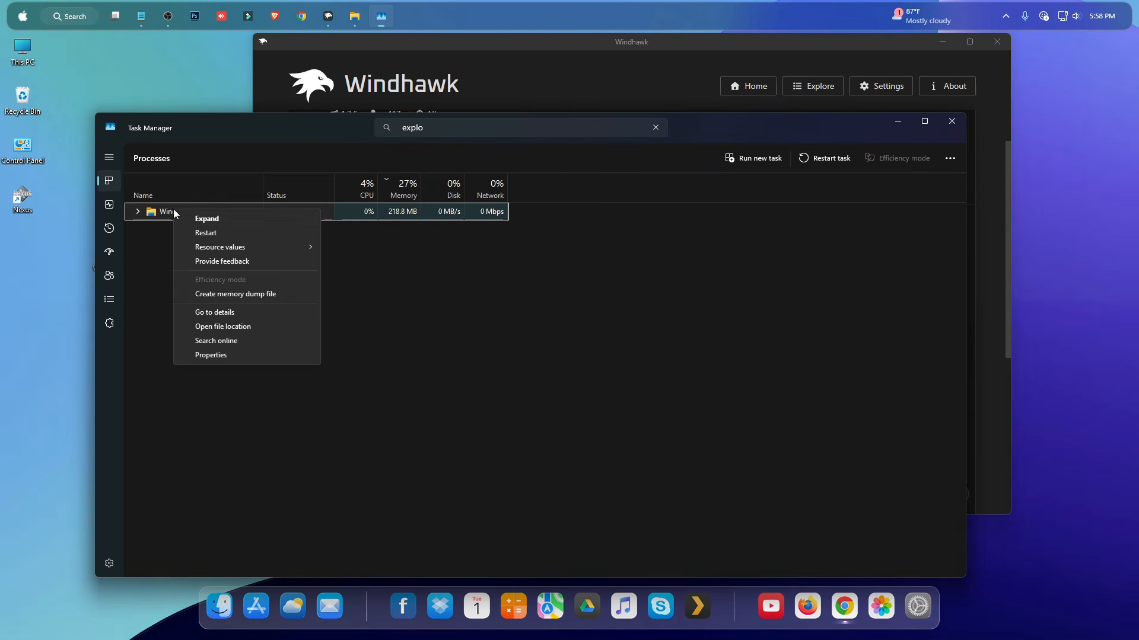
click(216, 232)
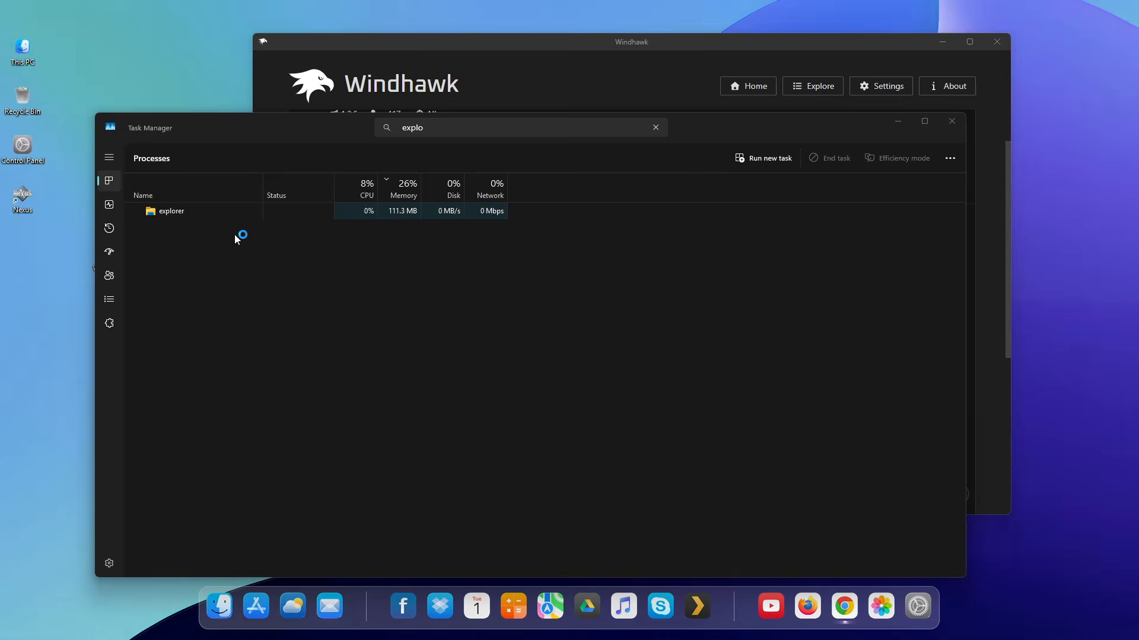
Check the drive and folder icons in This PC and Local Disk (C:), and close the folder, Task Manager and Windhawk windows.
double_click(24, 53)
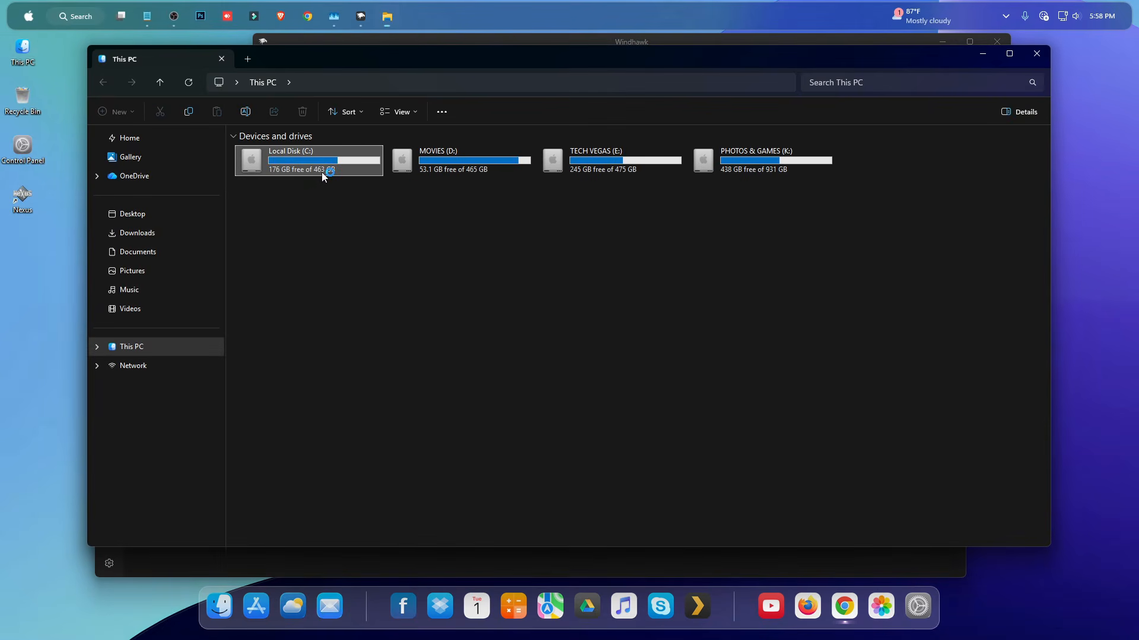
double_click(322, 173)
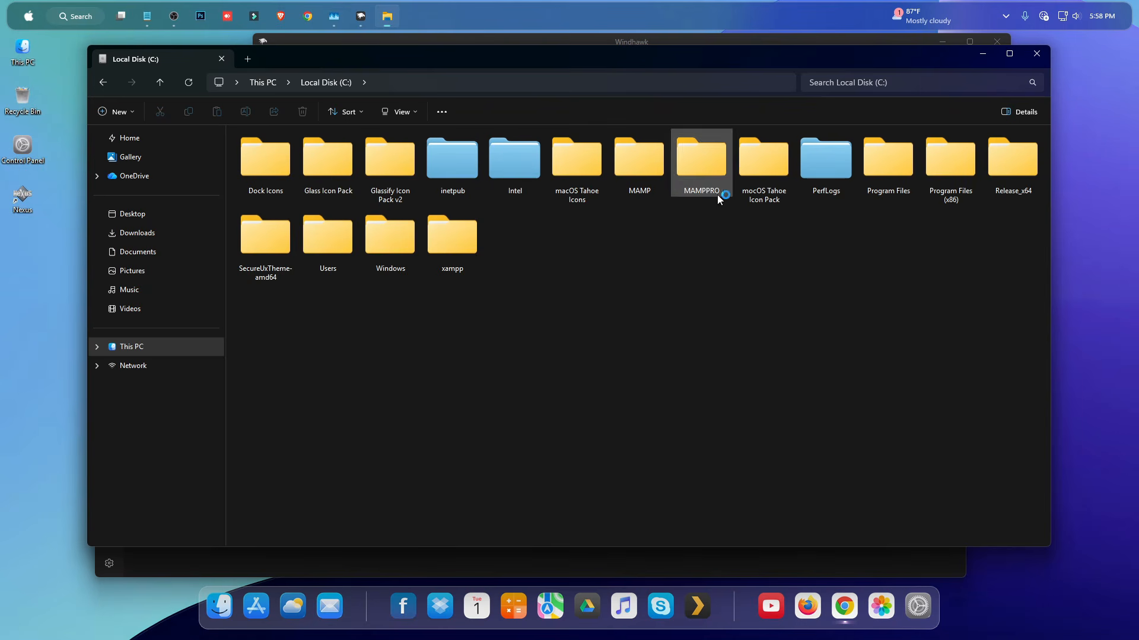
click(1037, 53)
click(952, 116)
click(996, 42)
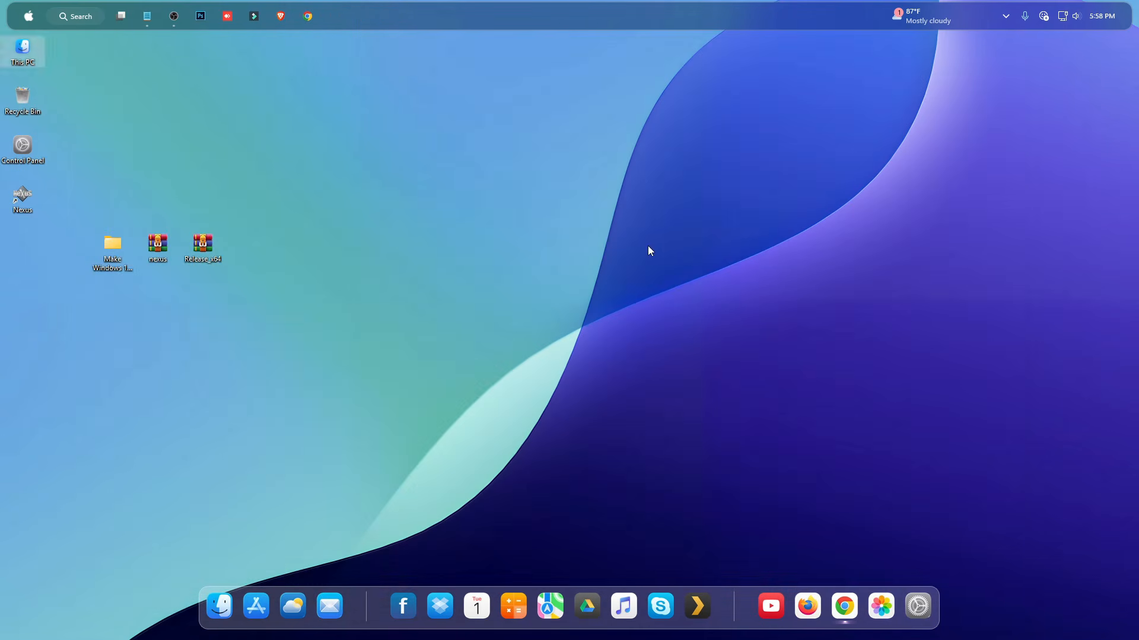
Run Disable_folder_thumbnail_previews from the tutorial folder's Extras folder as administrator and allow the unverified file to run.
double_click(102, 241)
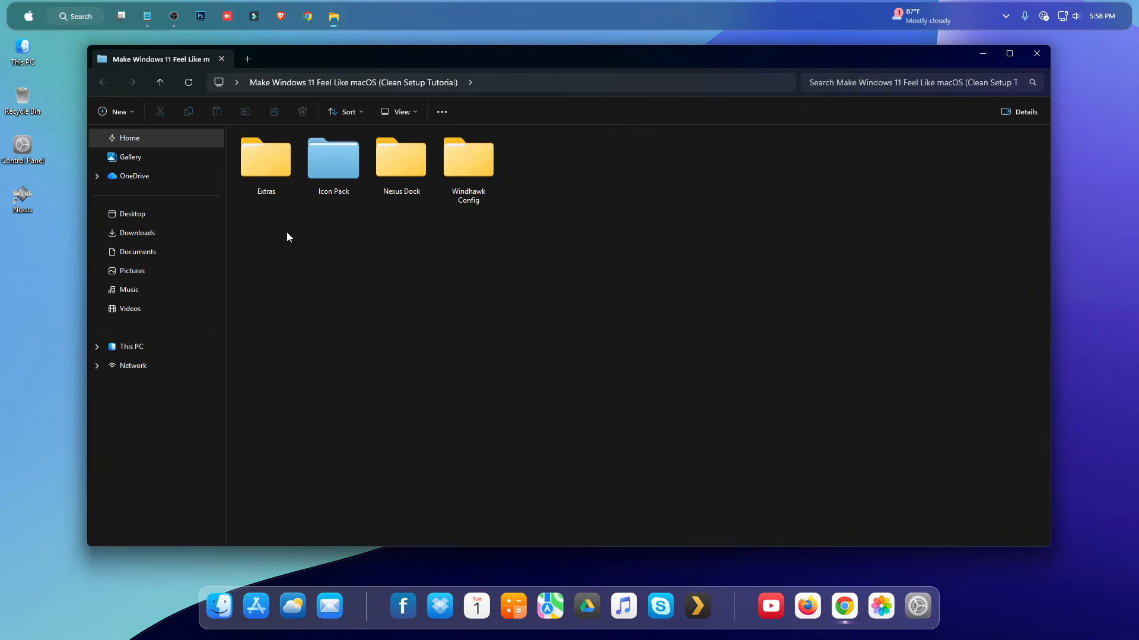
double_click(276, 172)
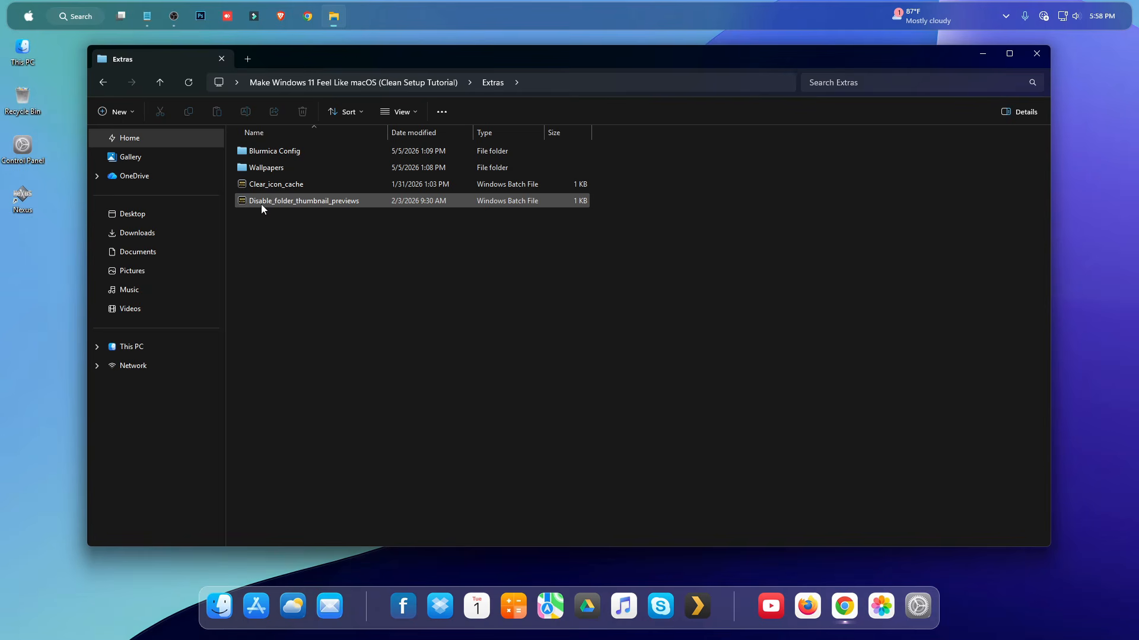
click(266, 202)
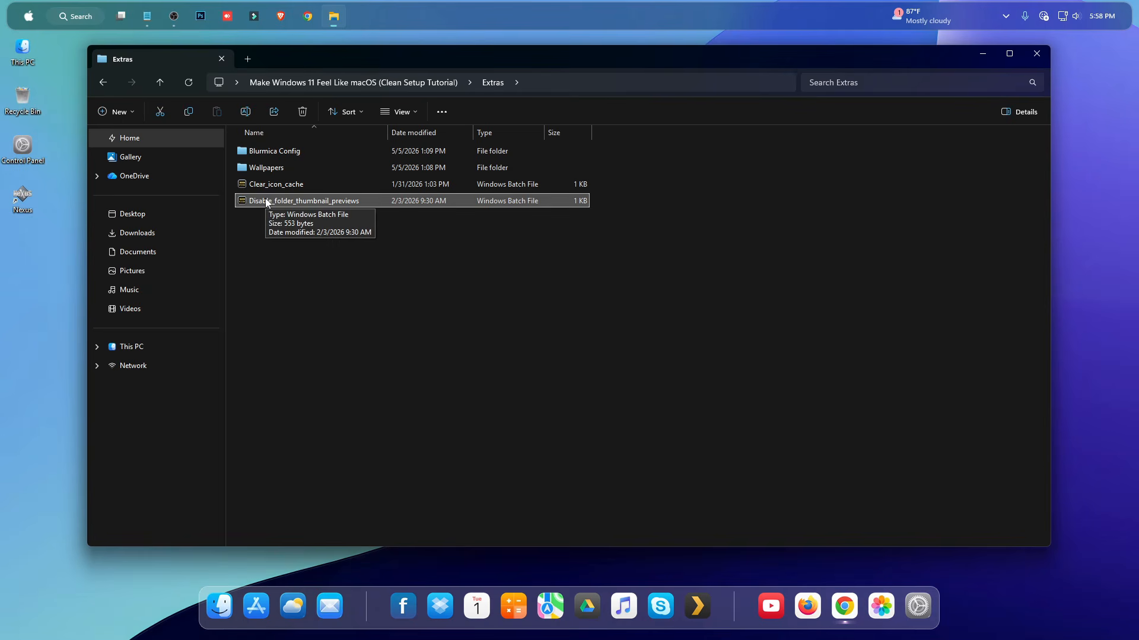
right_click(293, 200)
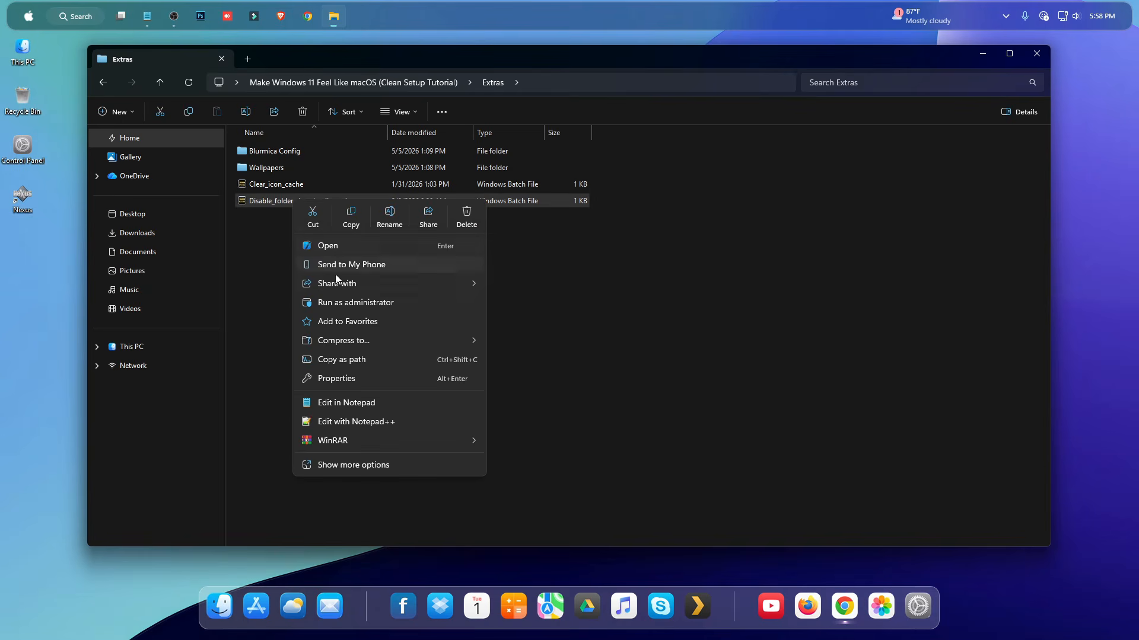
click(364, 304)
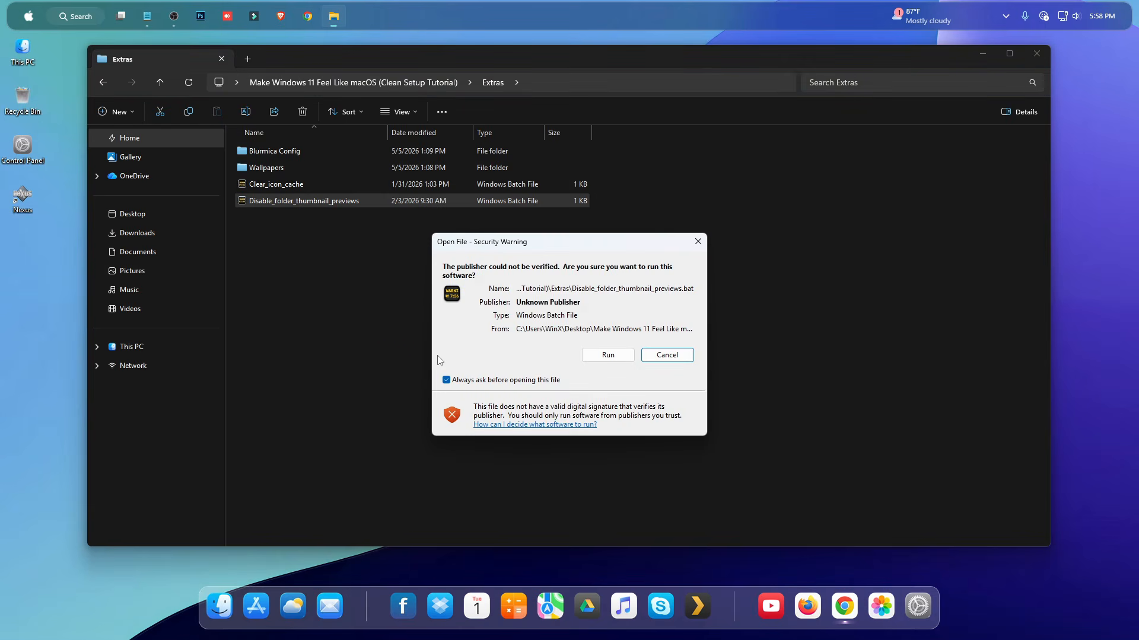
click(608, 354)
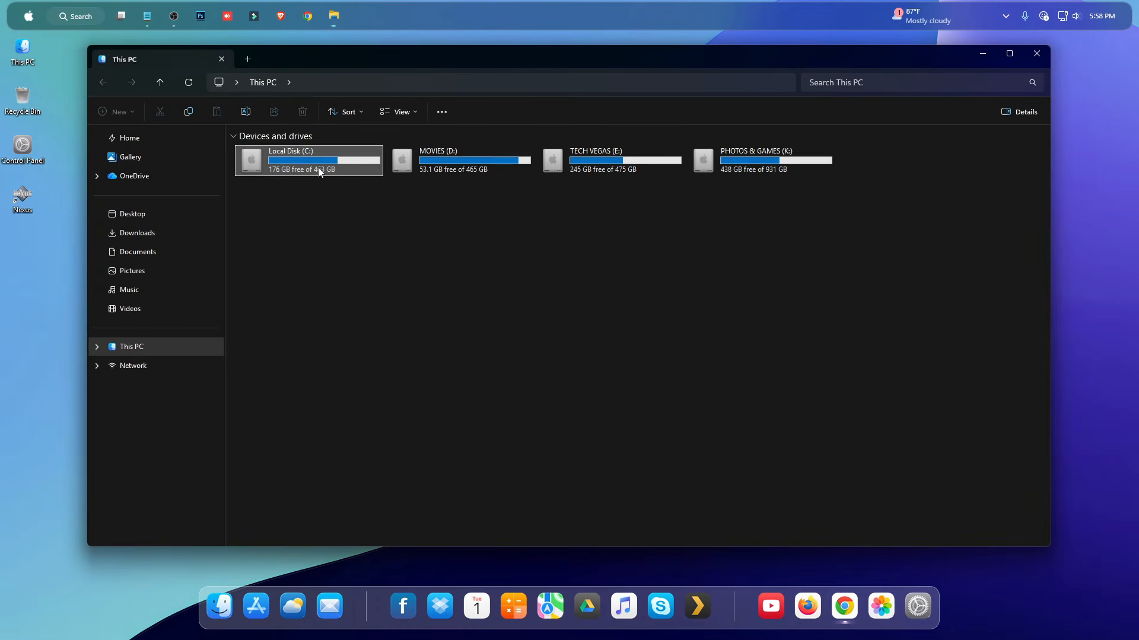
Check the folder icons in Local Disk (C:), return to This PC and close the window.
double_click(318, 172)
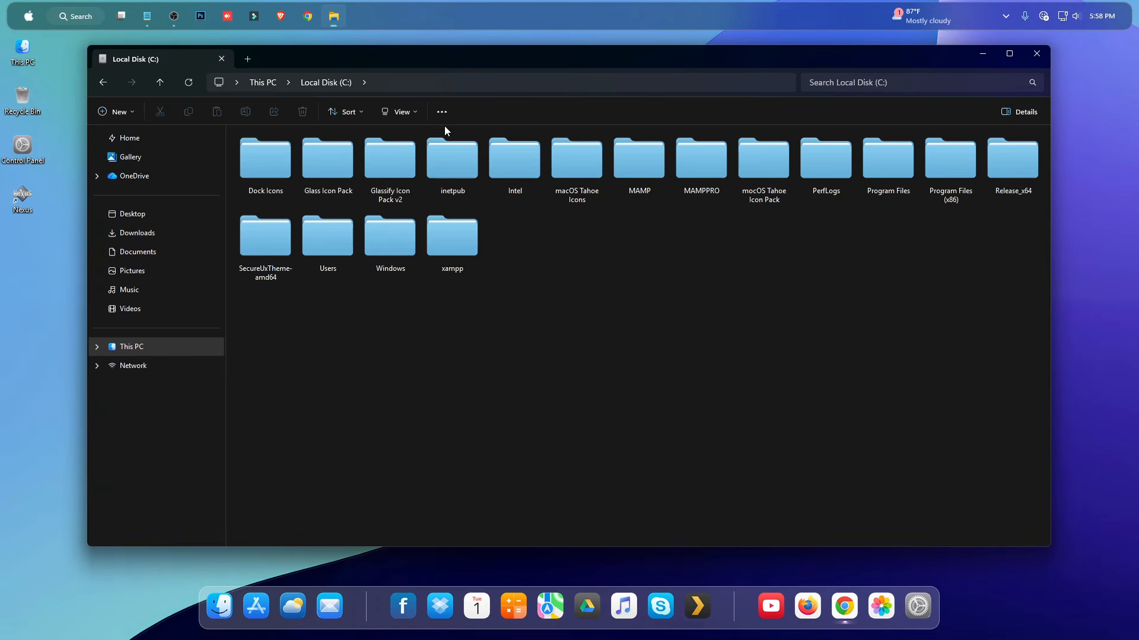
click(147, 345)
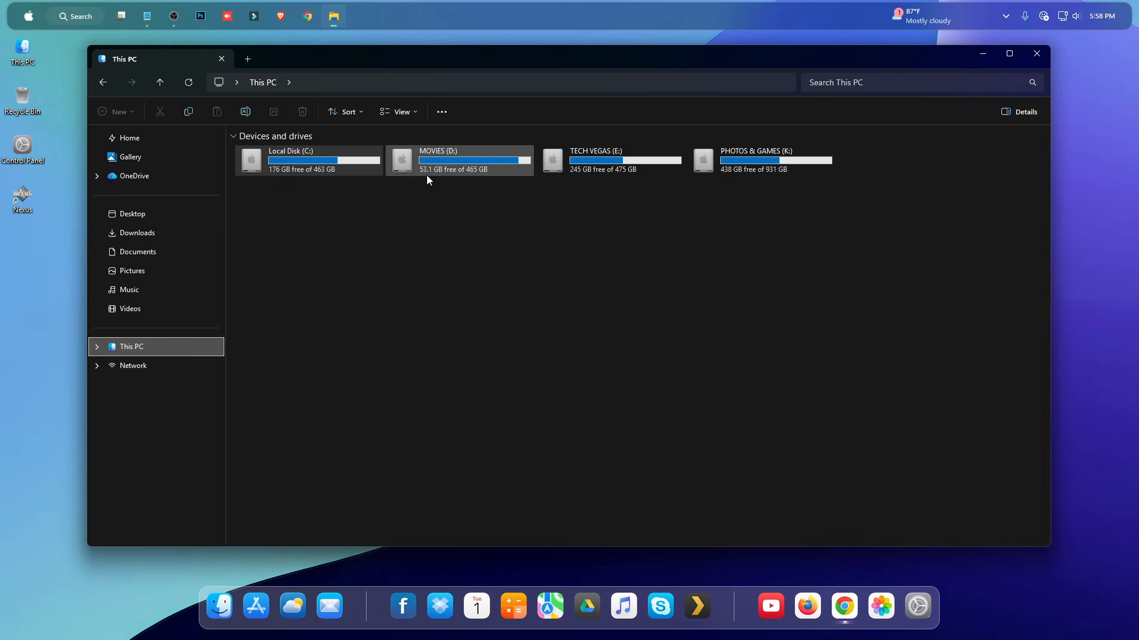
click(1037, 56)
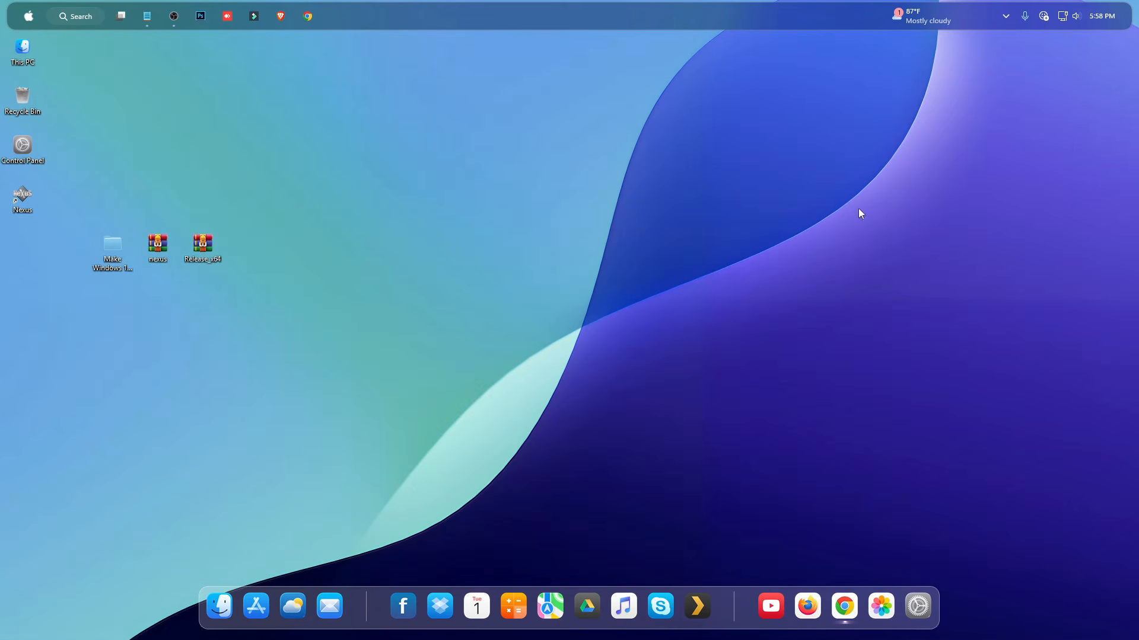
Extract the Release_x64 archive on the desktop into its own Release_x64 folder with WinRAR.
right_click(206, 245)
mouse_move(265, 504)
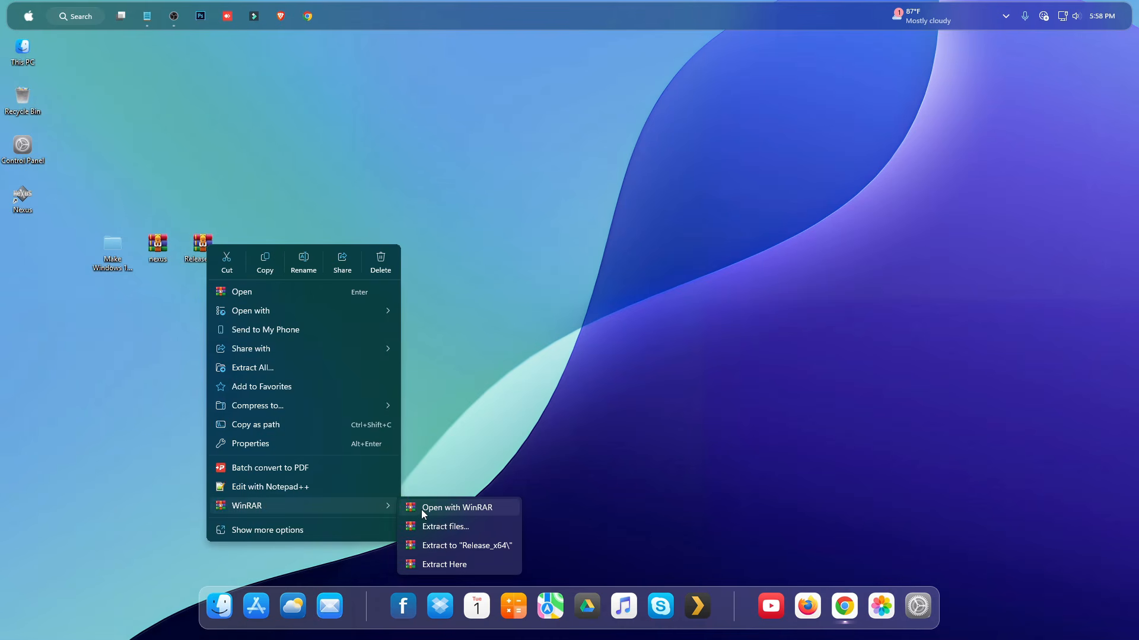
click(446, 517)
click(616, 449)
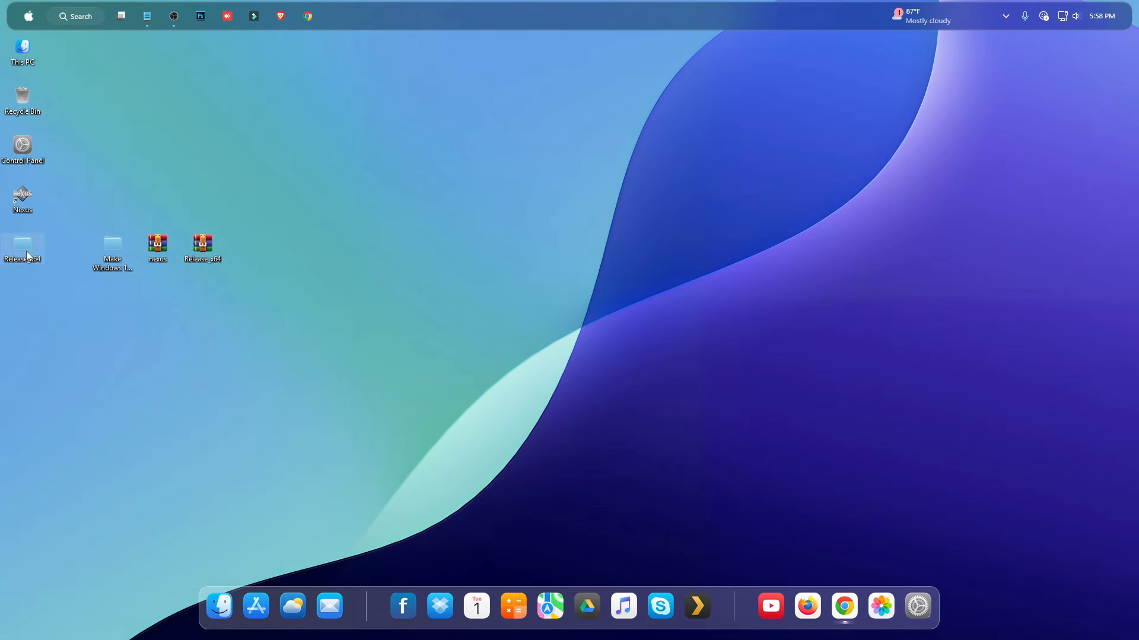
Move the extracted Release_x64 folder from the desktop to Local Disk (C:).
right_click(26, 255)
key(Escape)
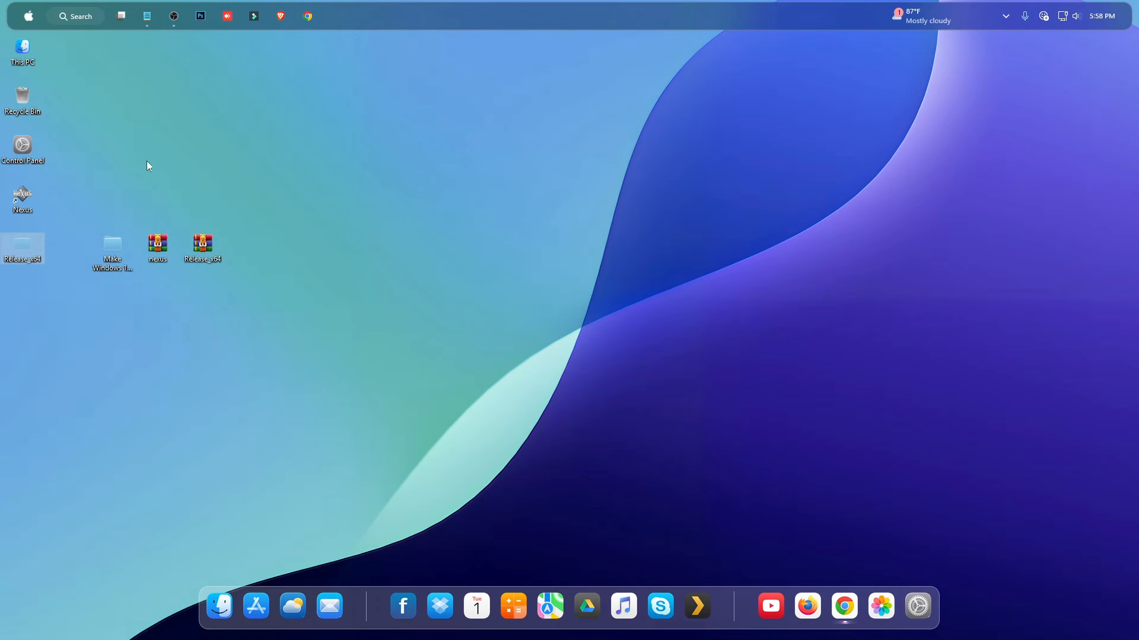
double_click(26, 55)
double_click(279, 157)
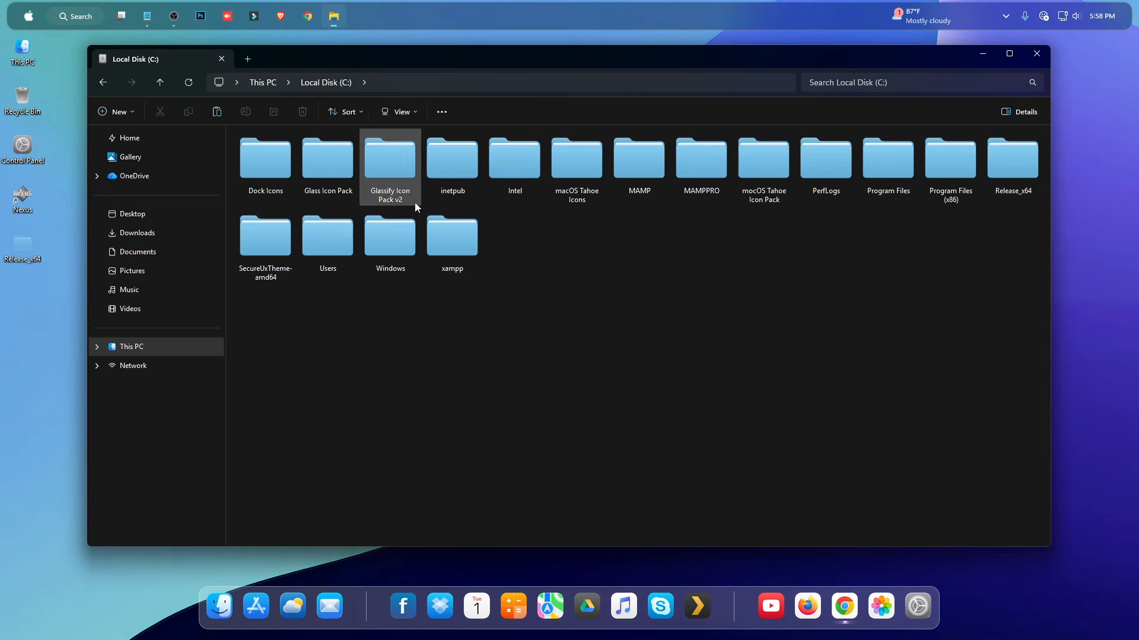
right_click(588, 260)
click(603, 273)
click(280, 256)
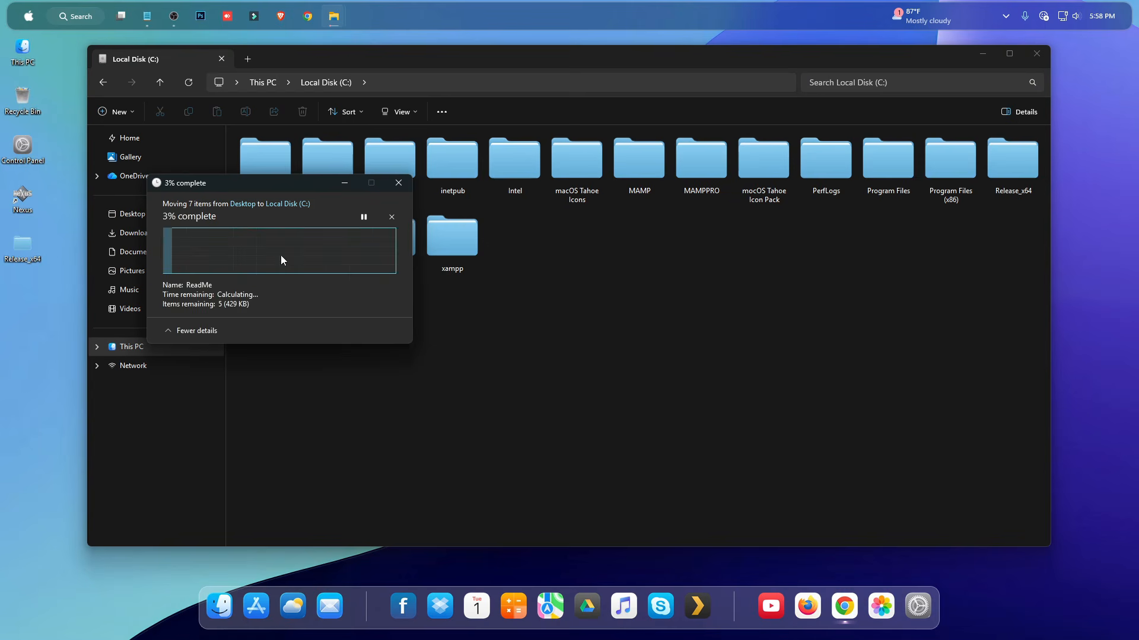
Open the config file in C:\Release_x64\Release in Notepad, move its window aside and minimize the folder window.
double_click(1023, 171)
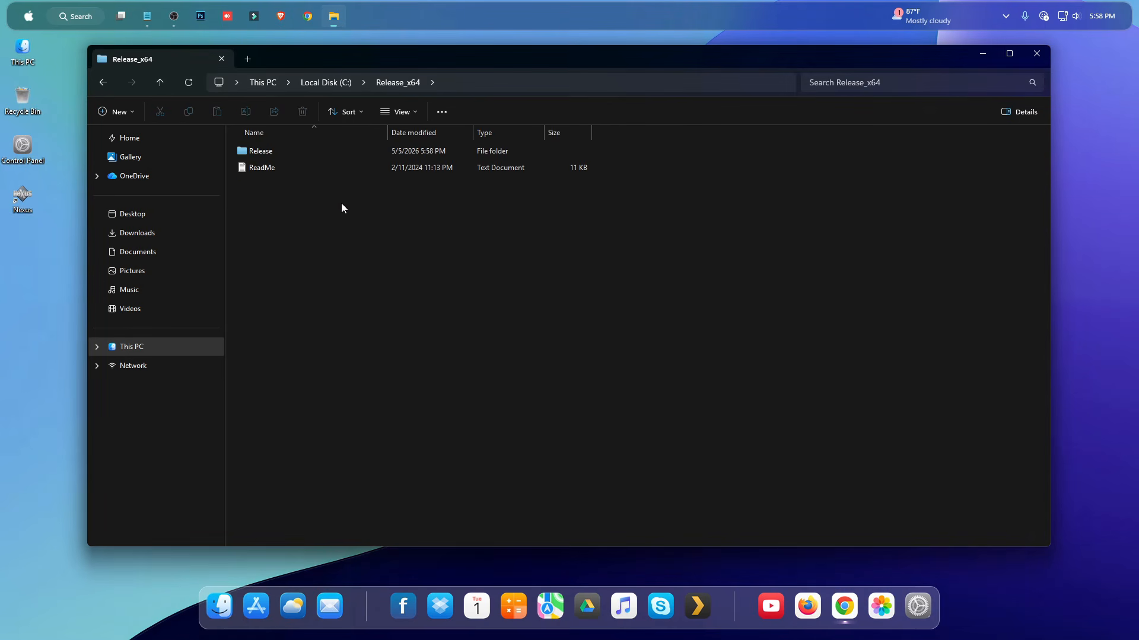
double_click(259, 151)
double_click(259, 151)
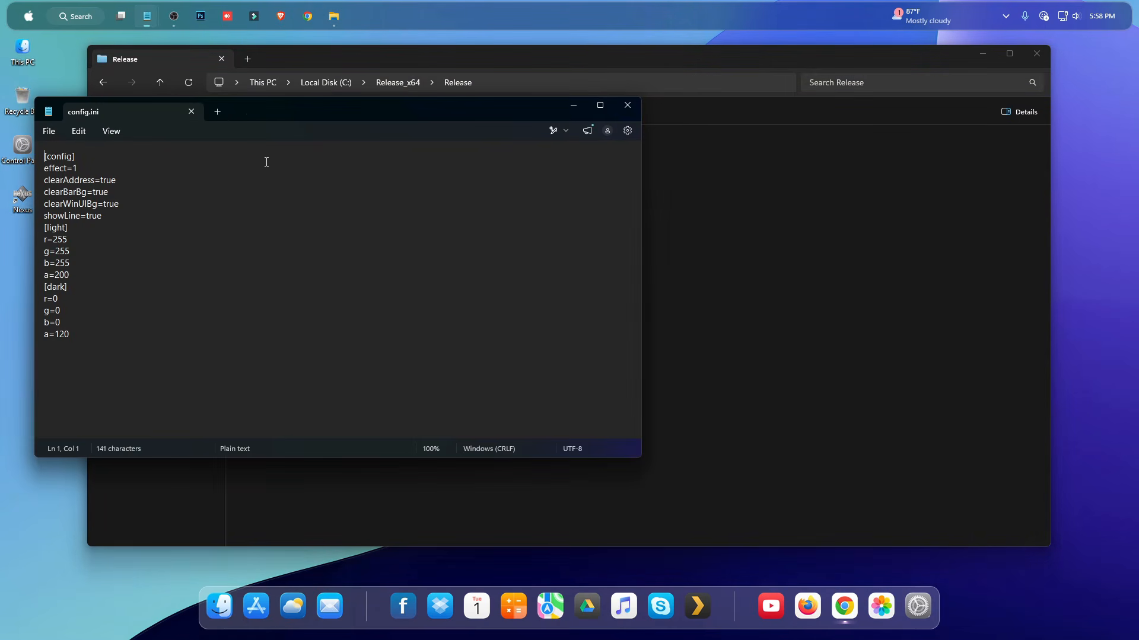
drag(290, 113, 741, 155)
click(974, 64)
click(982, 54)
Copy the entire text of Blurmica Config.txt from the tutorial folder's Extras\Blurmica Config folder and close the file.
double_click(113, 244)
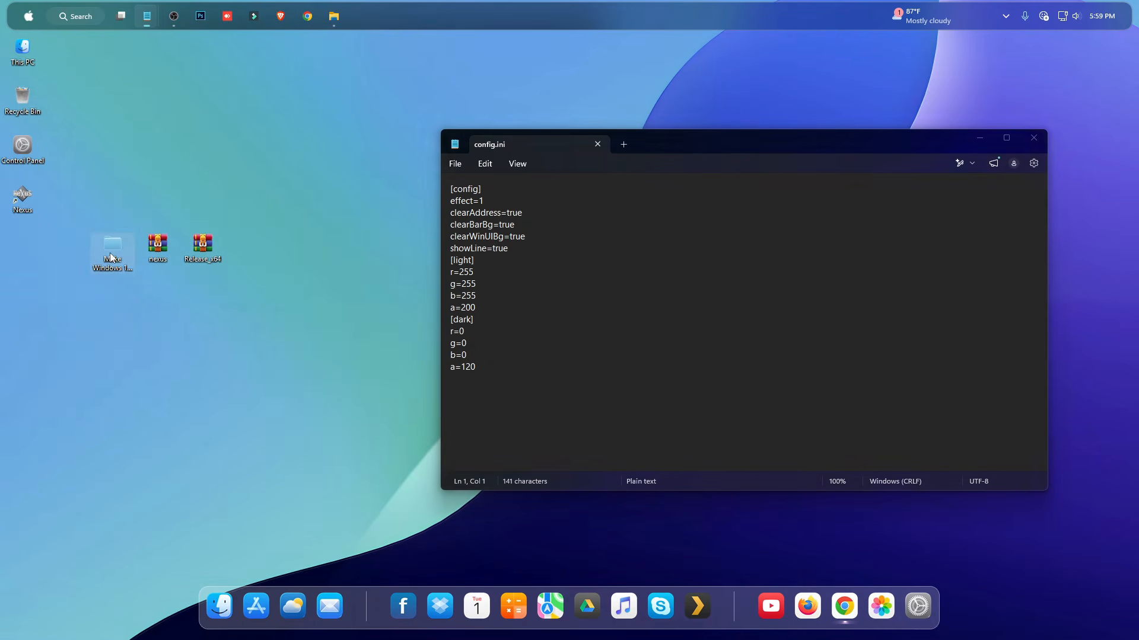
double_click(286, 198)
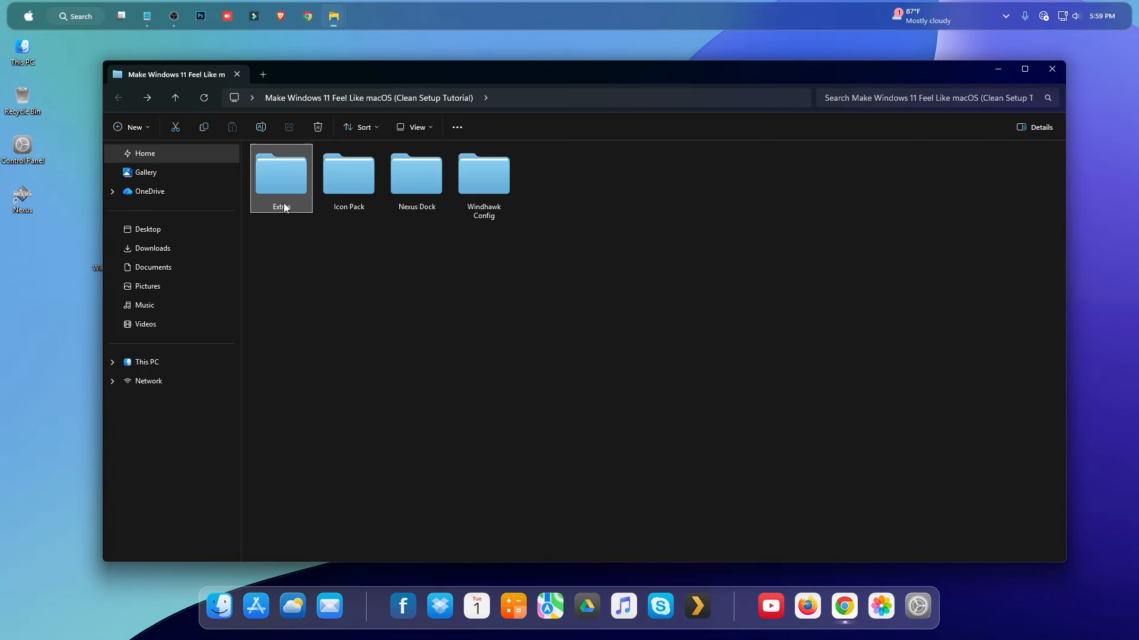
double_click(283, 203)
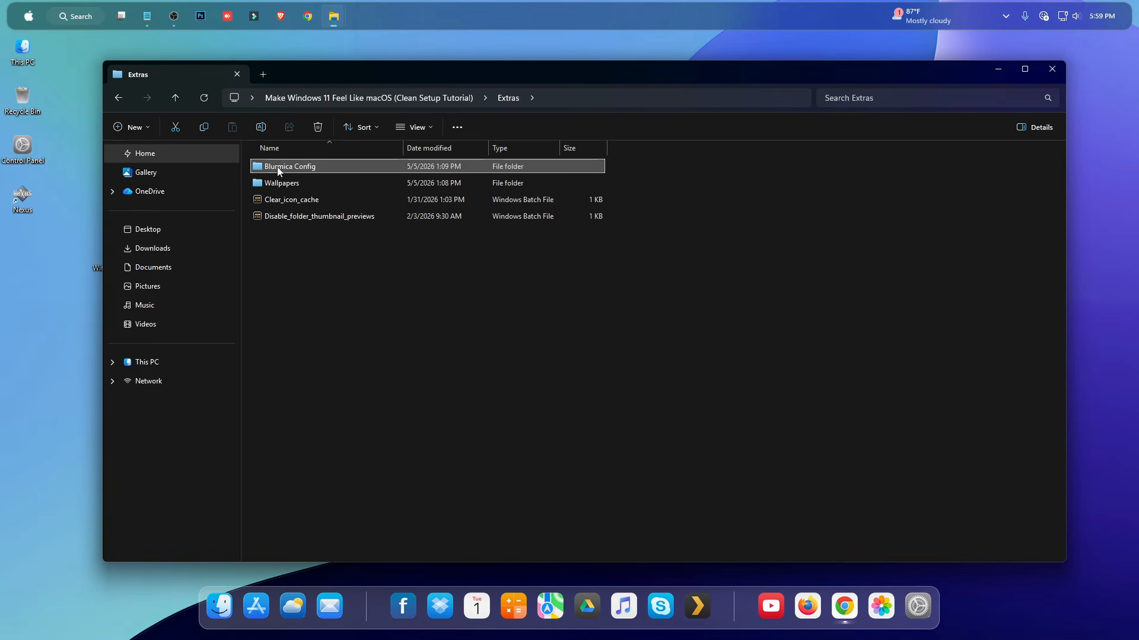
double_click(277, 166)
double_click(279, 166)
key(ctrl+a)
key(ctrl+c)
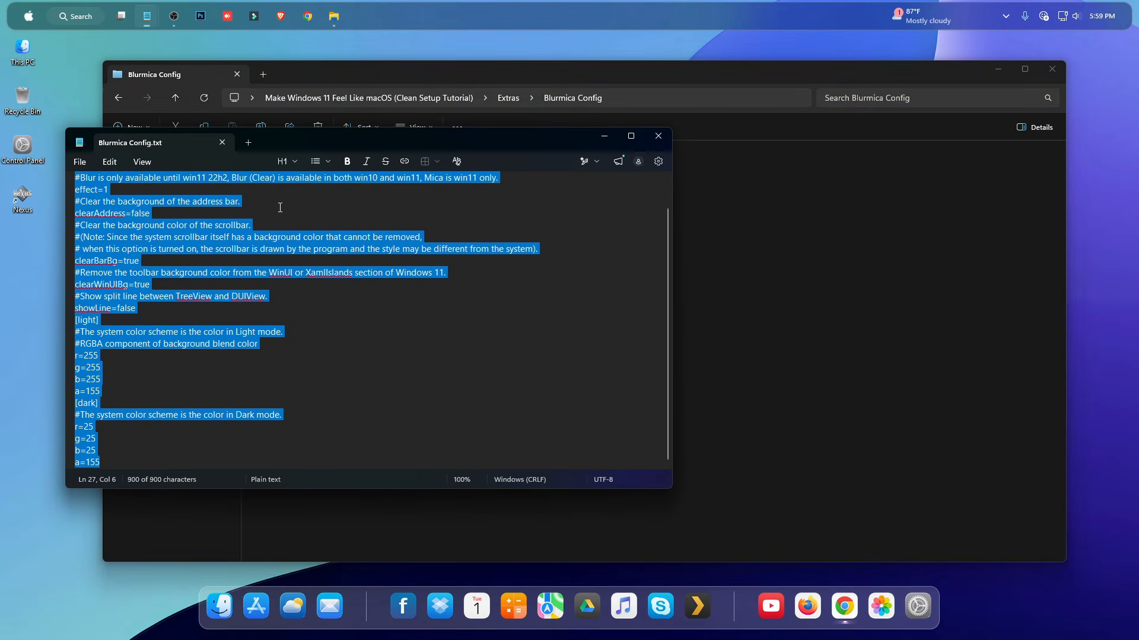
click(658, 137)
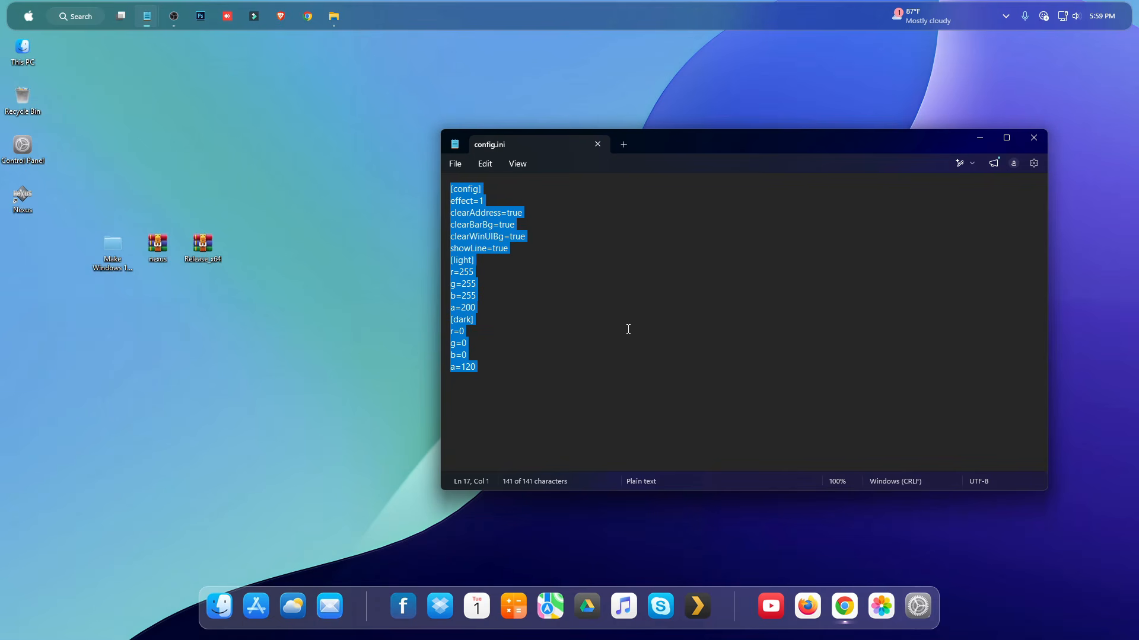
Replace all text in config.ini with the copied Blurmica configuration, save the file and close it.
key(ctrl+v)
click(458, 163)
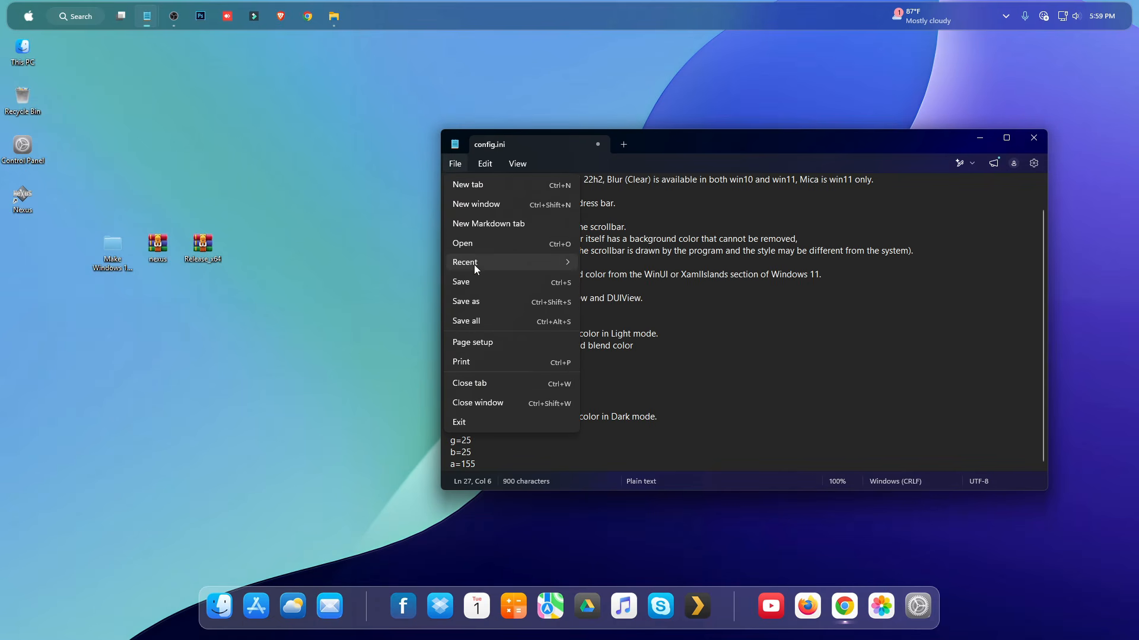
click(474, 285)
click(1033, 138)
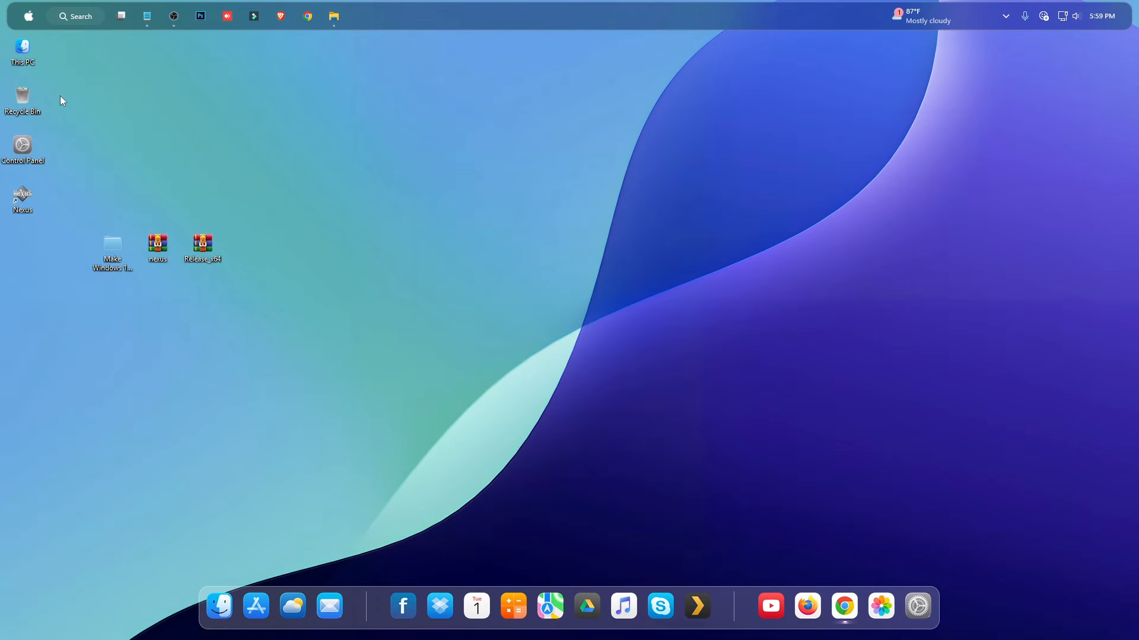
Run register from C:\Release_x64\Release as administrator and acknowledge the RegSvr32 message.
double_click(23, 47)
double_click(319, 187)
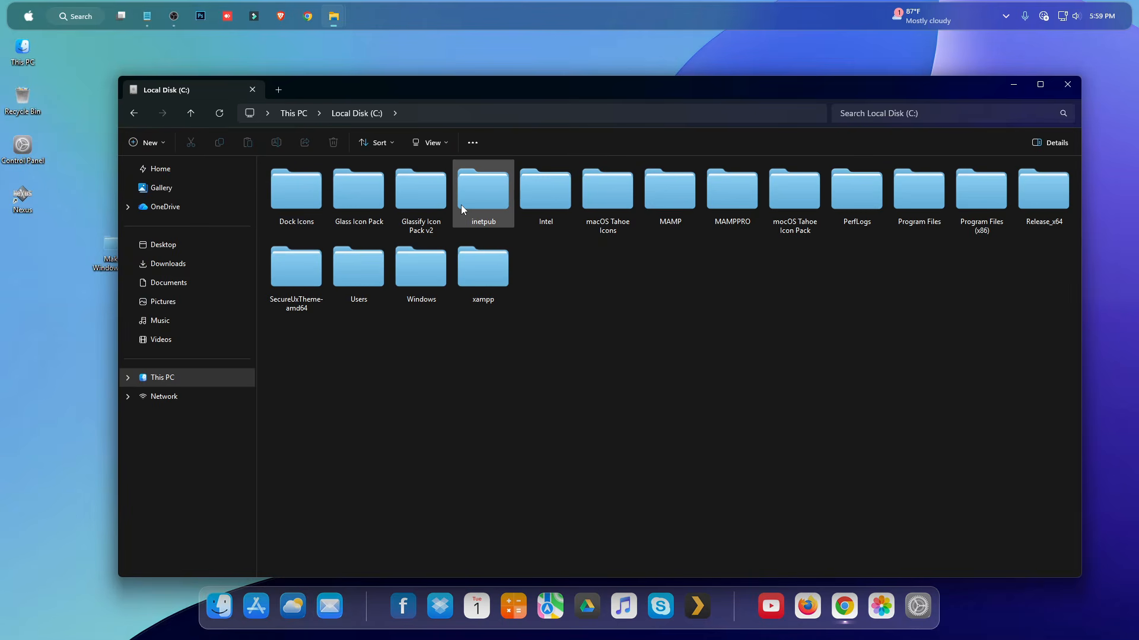
click(1054, 197)
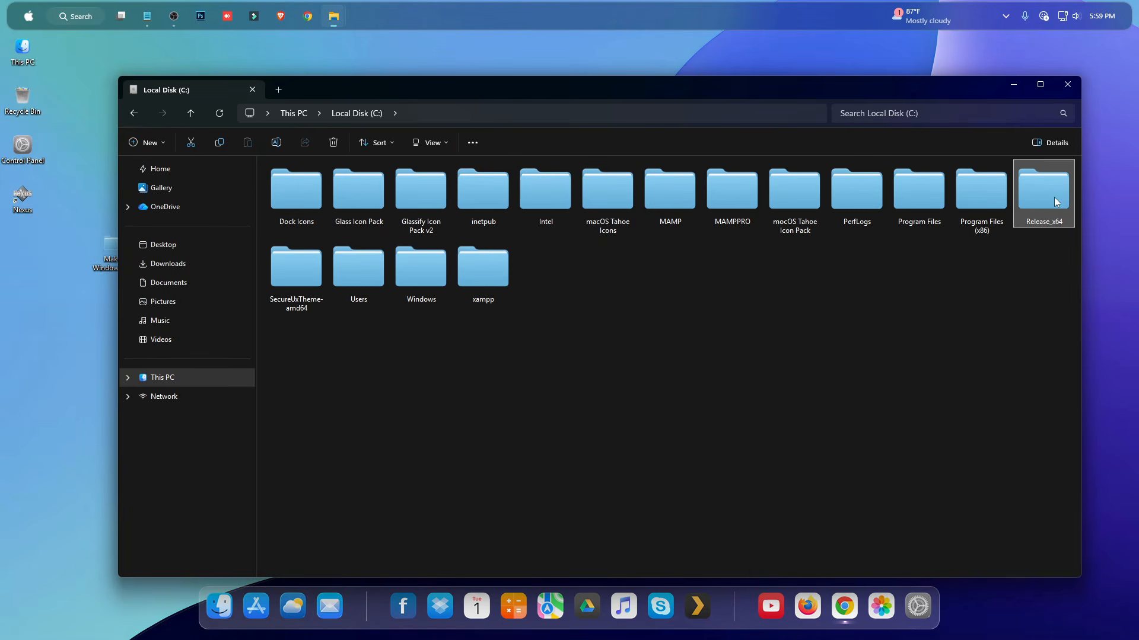
double_click(1042, 189)
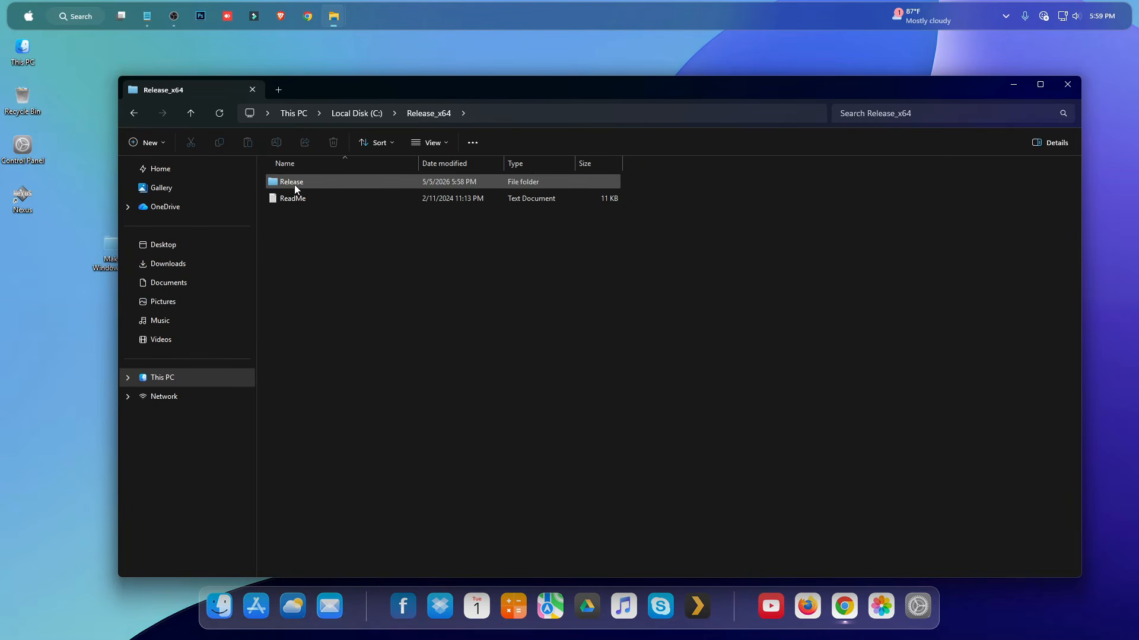
double_click(293, 183)
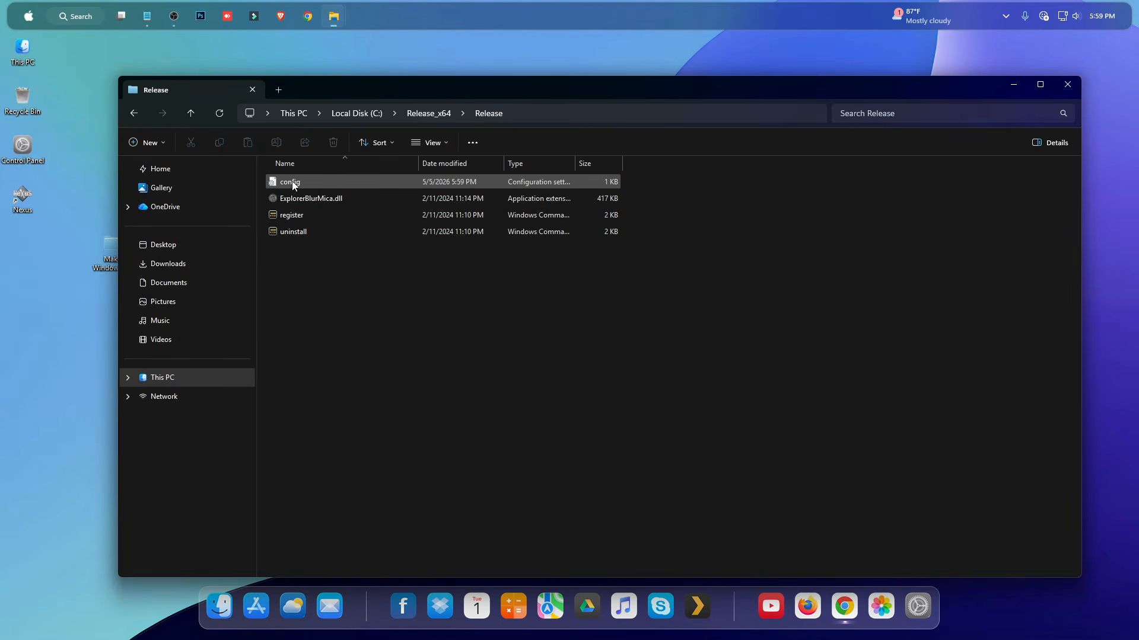
right_click(292, 217)
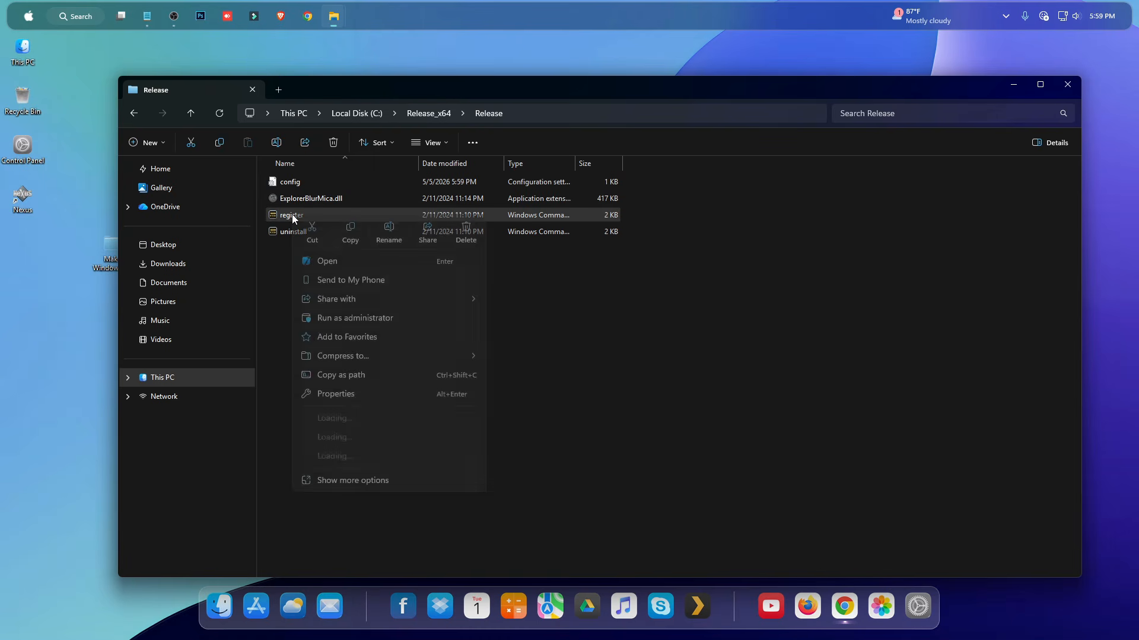
click(364, 318)
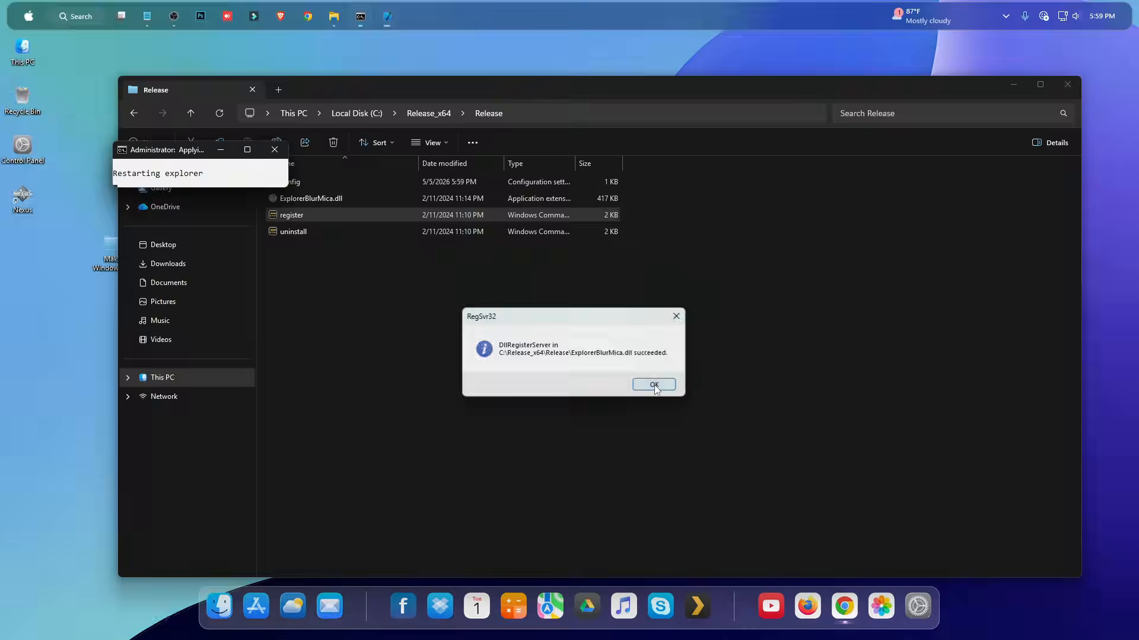
click(654, 385)
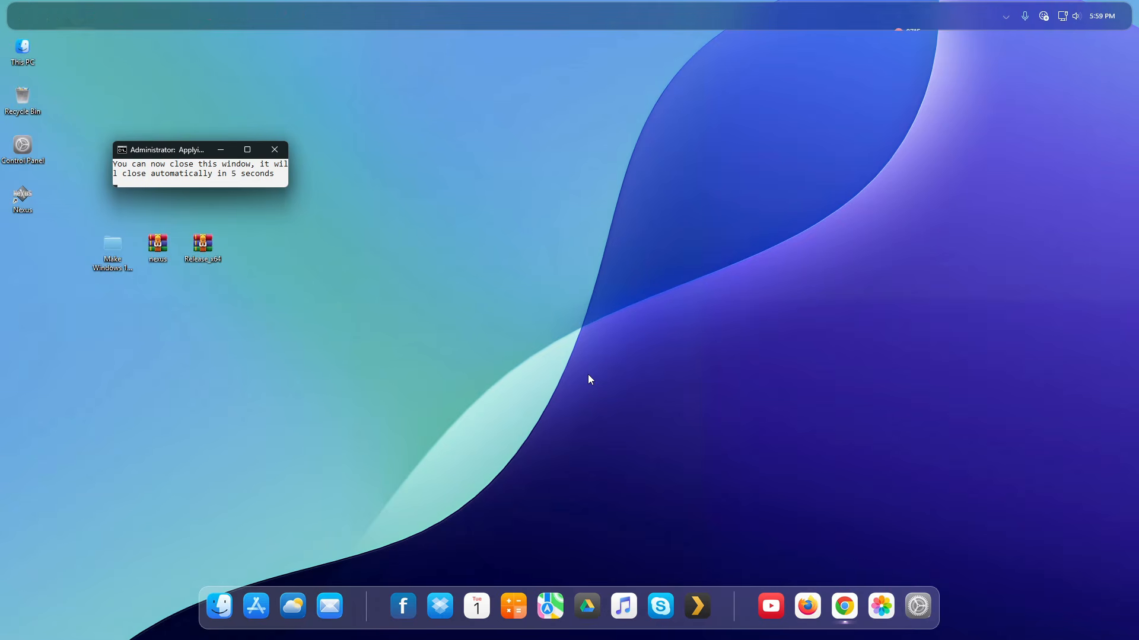
Open This PC to check the File Explorer window's blur effect, and close the window.
double_click(25, 51)
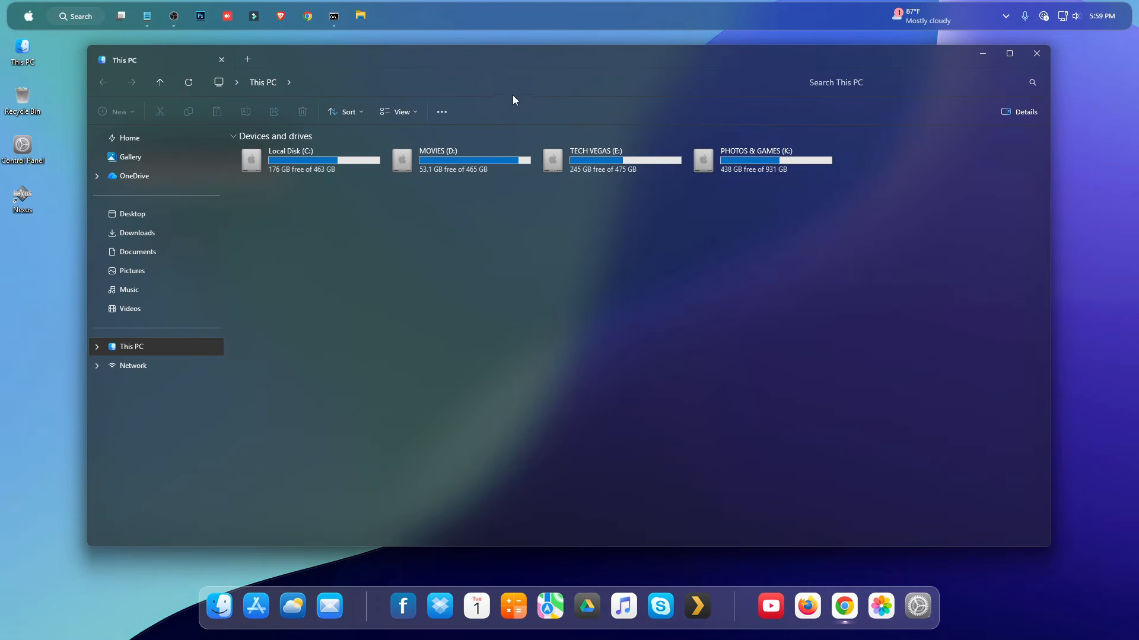
mouse_move(521, 60)
mouse_down()
mouse_move(506, 76)
mouse_move(518, 71)
mouse_up()
click(1039, 75)
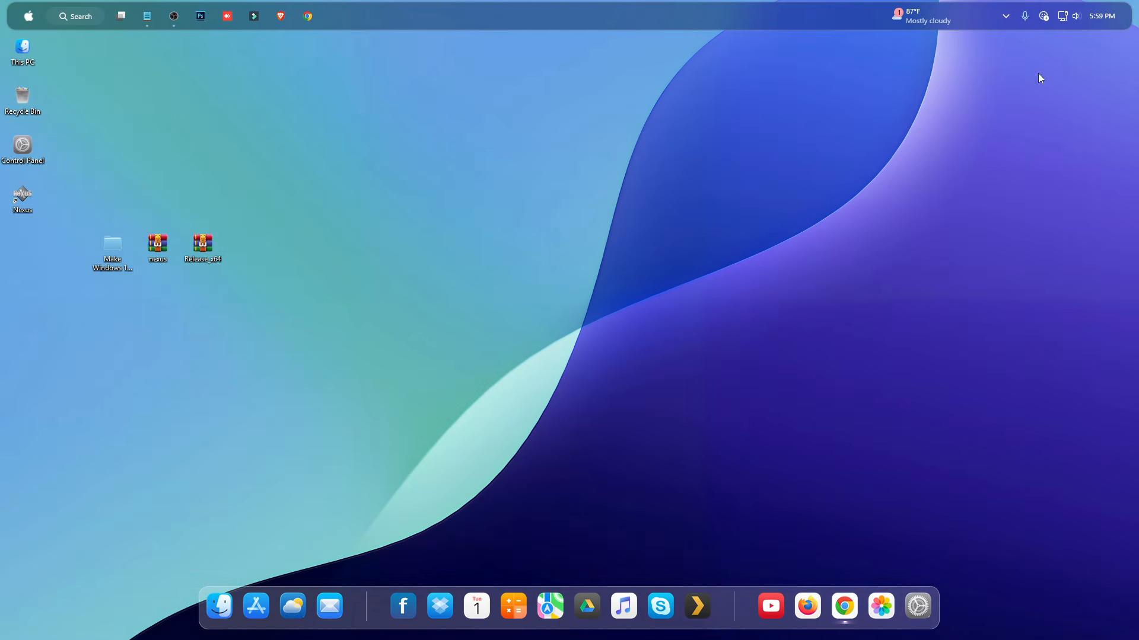
Open Windhawk from the hidden tray icons and install the Windows 11 File Explorer Styler mod, accepting the risk.
click(1006, 18)
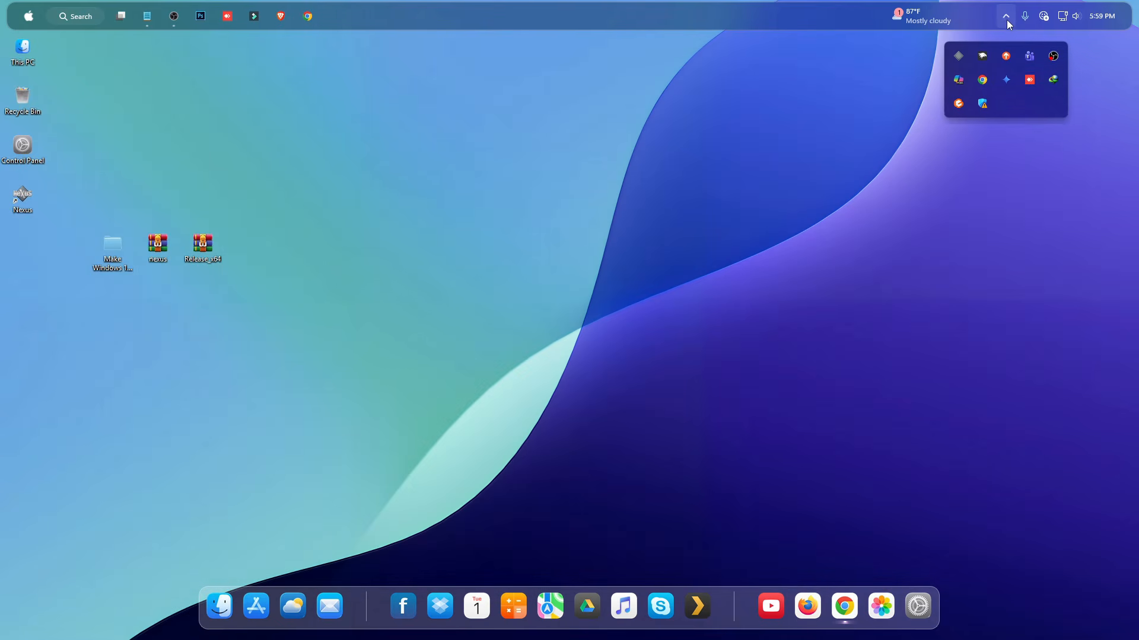
click(983, 54)
drag(757, 51, 724, 94)
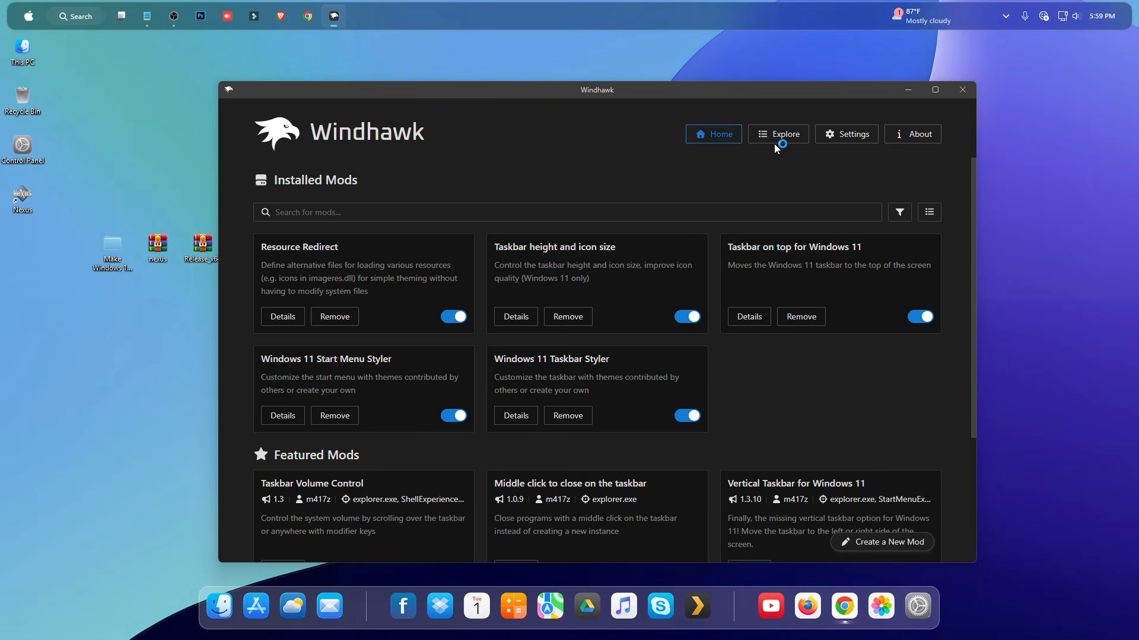
click(775, 145)
scroll(275, 426, down, 2)
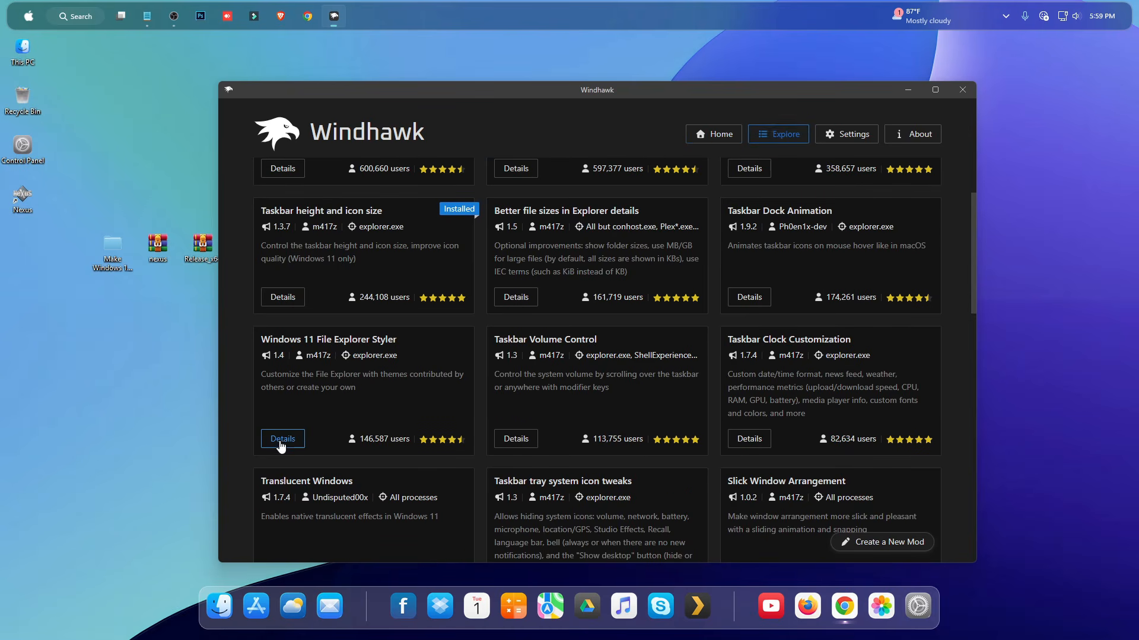
click(283, 439)
click(309, 233)
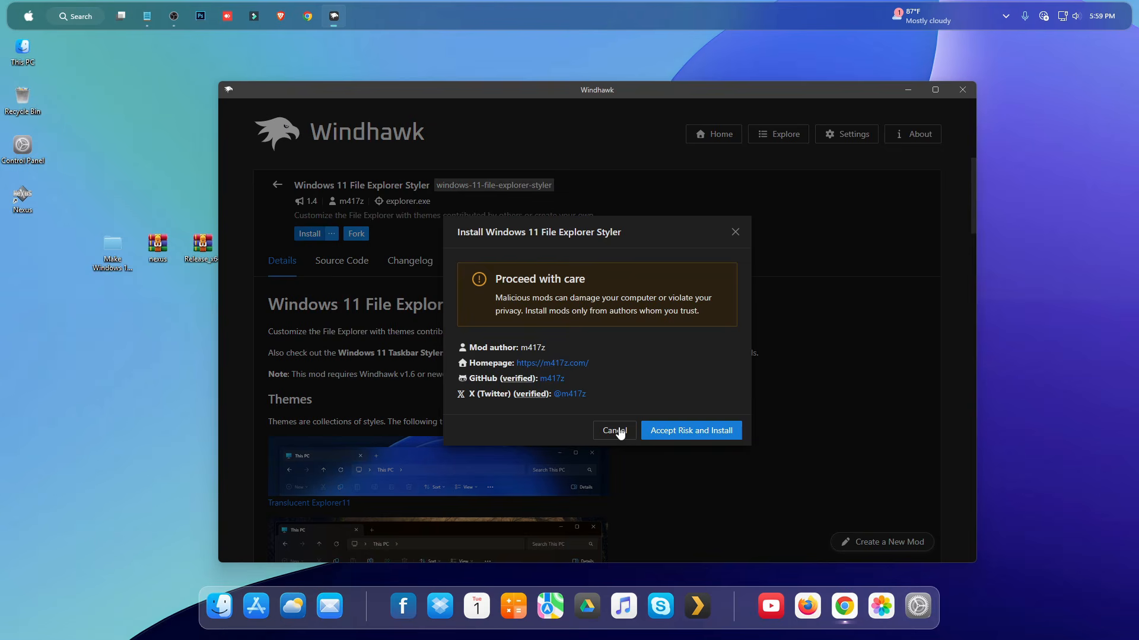
click(651, 429)
Set the File Explorer Styler's theme to LiquidGlass, save the mod settings and close Windhawk.
click(331, 294)
scroll(518, 363, down, 1)
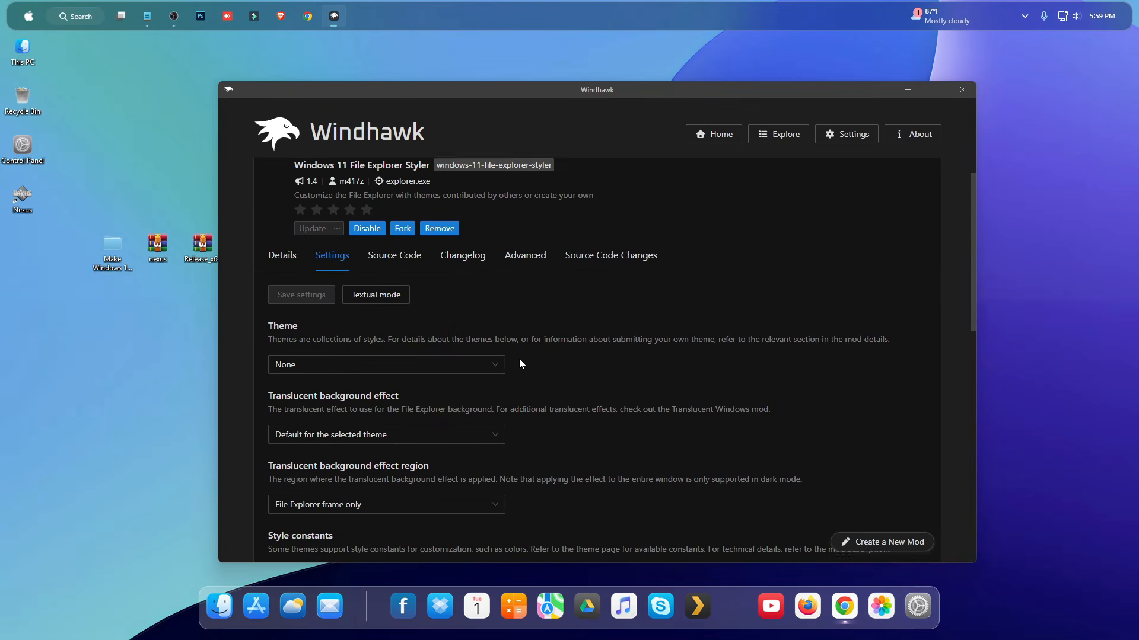
scroll(520, 363, down, 1)
click(329, 339)
scroll(362, 415, down, 2)
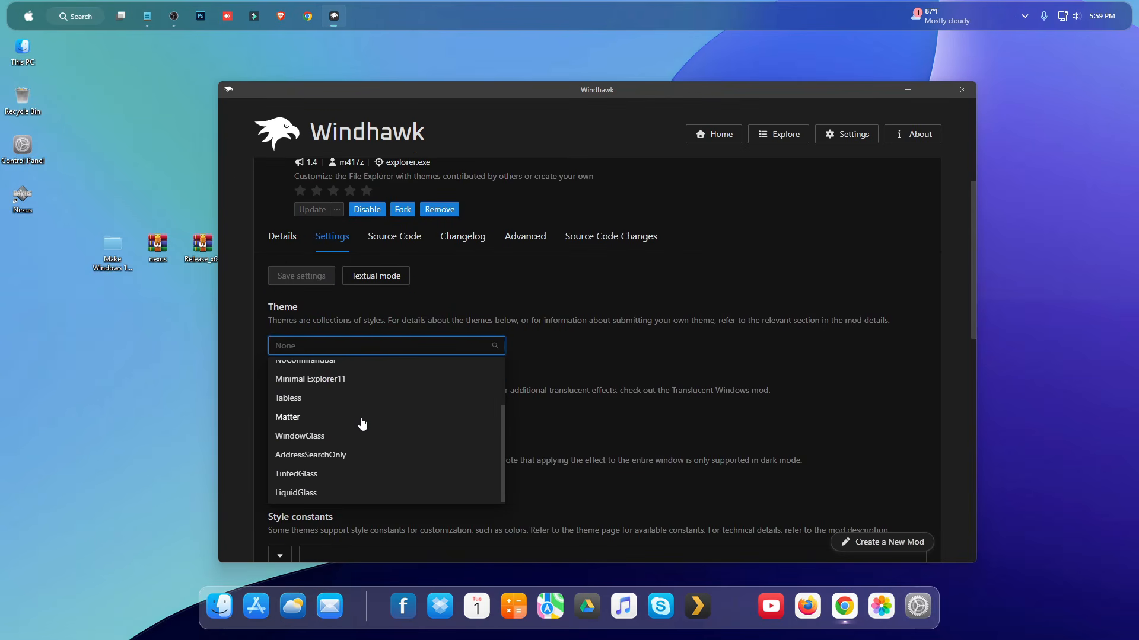
click(305, 493)
click(303, 282)
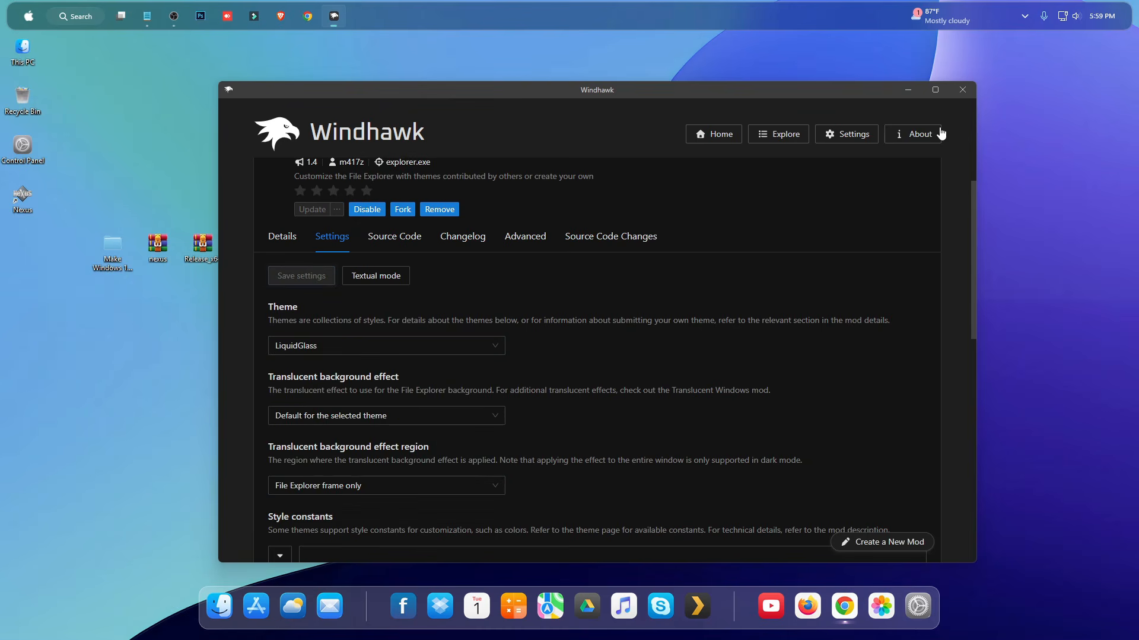
click(963, 91)
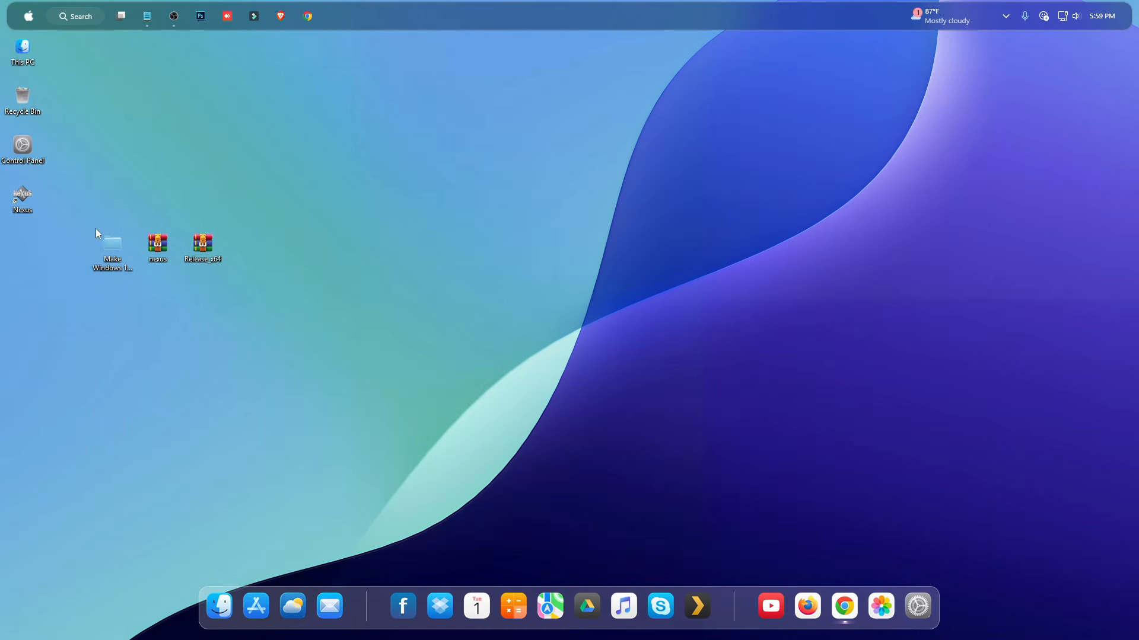
Open This PC to check the LiquidGlass styling of File Explorer, and close the window.
double_click(29, 60)
drag(512, 74, 589, 71)
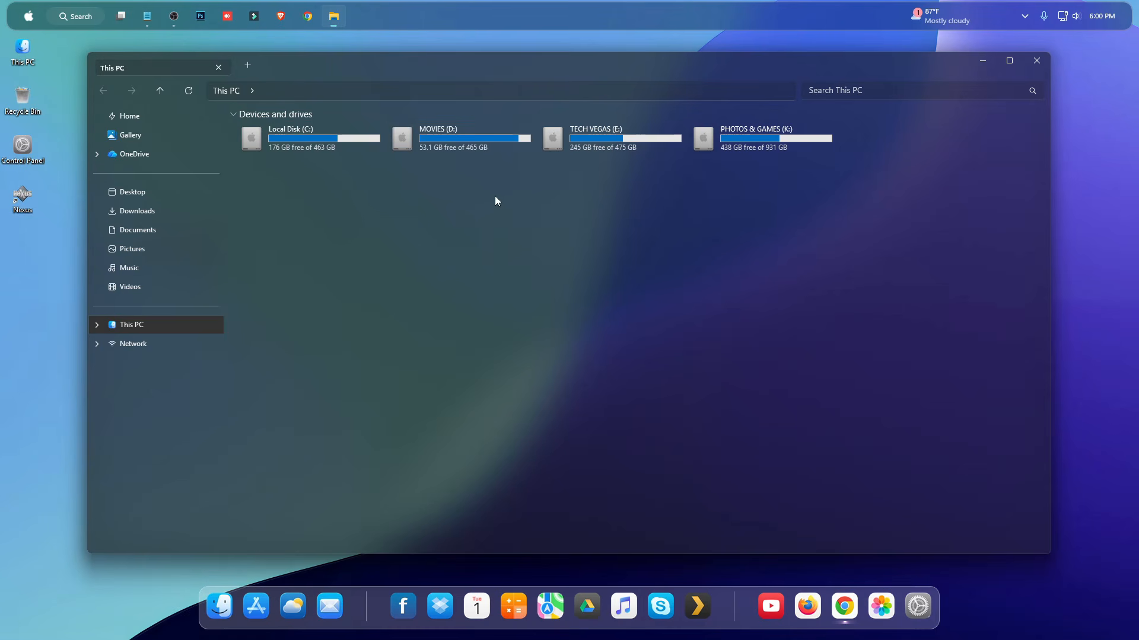
click(1036, 59)
Search Windhawk's mods for "Hide", install Hide Home, Gallery & OneDrive in Explorer, and minimize Windhawk.
click(1005, 14)
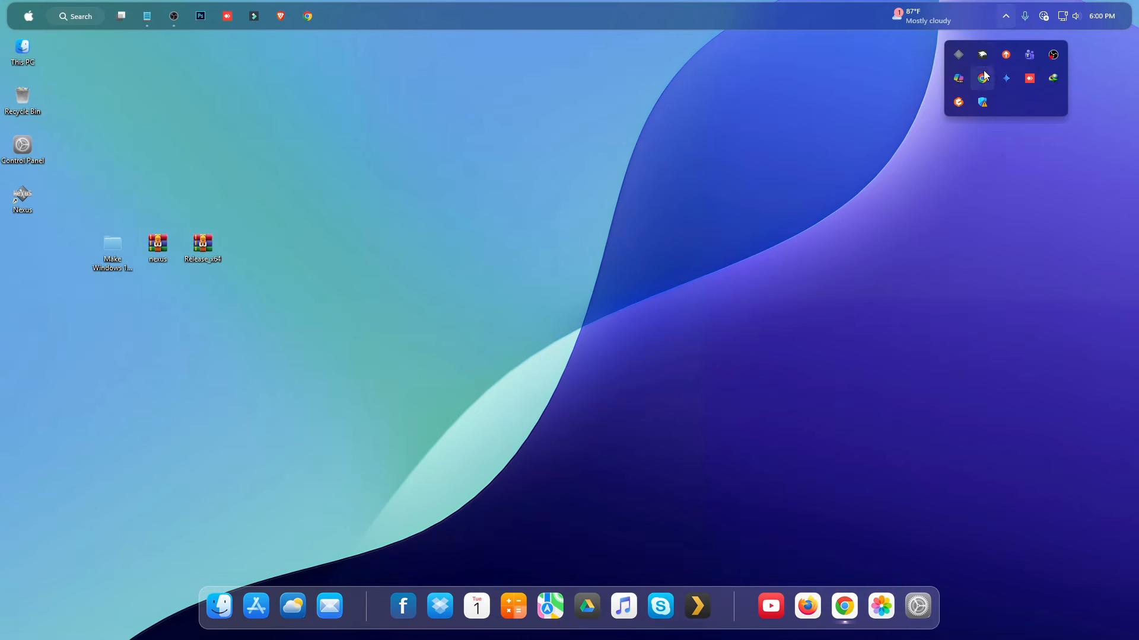
click(981, 56)
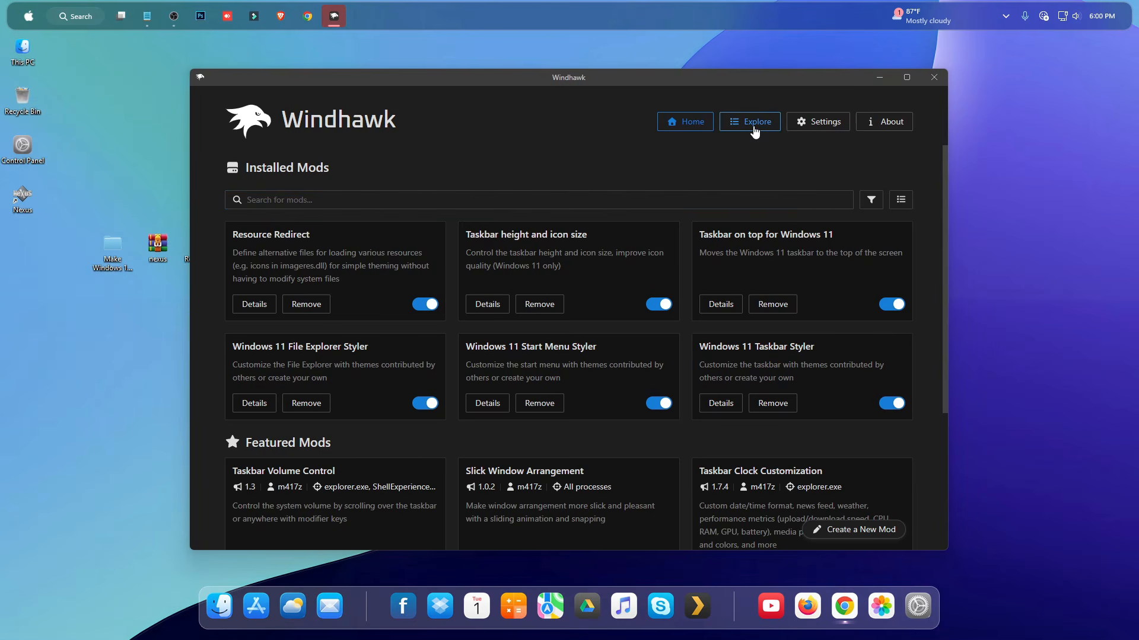
click(754, 127)
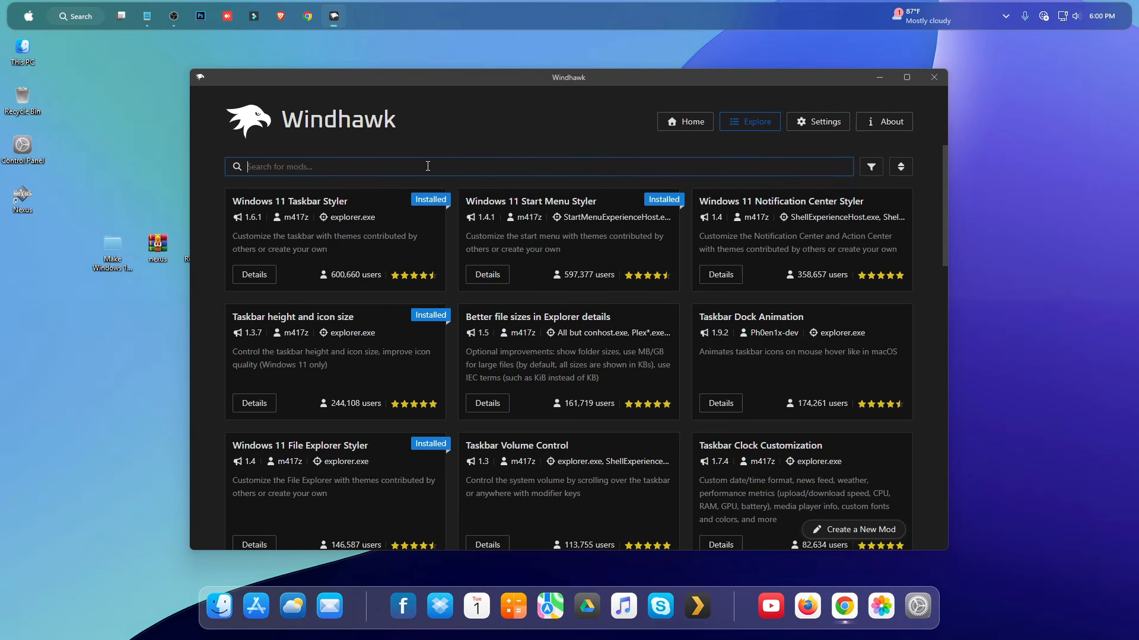
text(Hide)
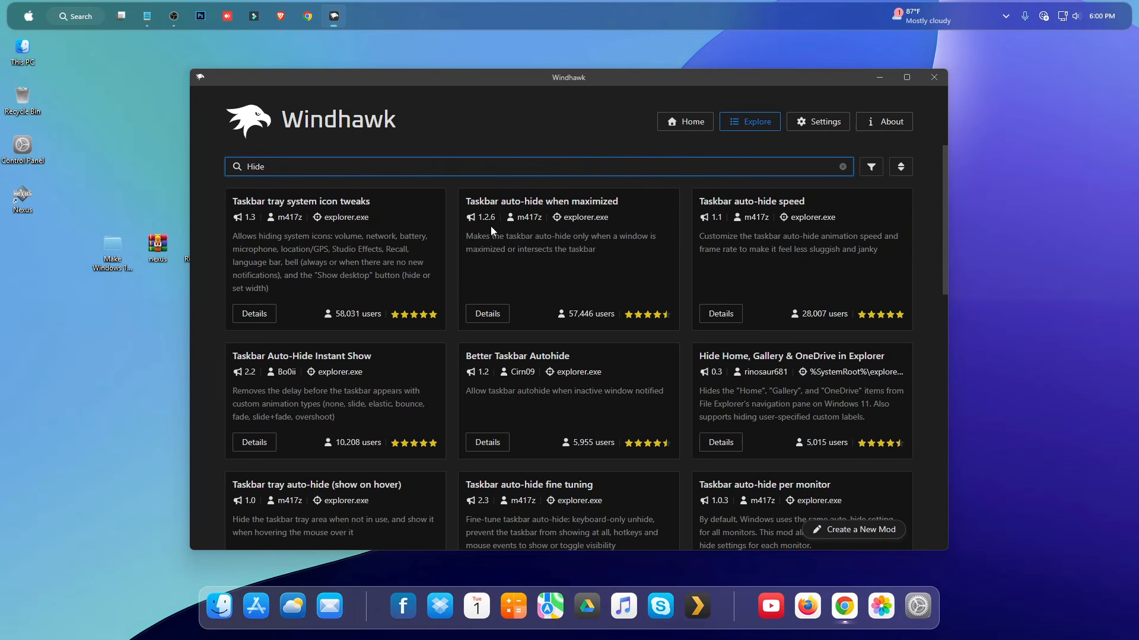
scroll(746, 271, down, 2)
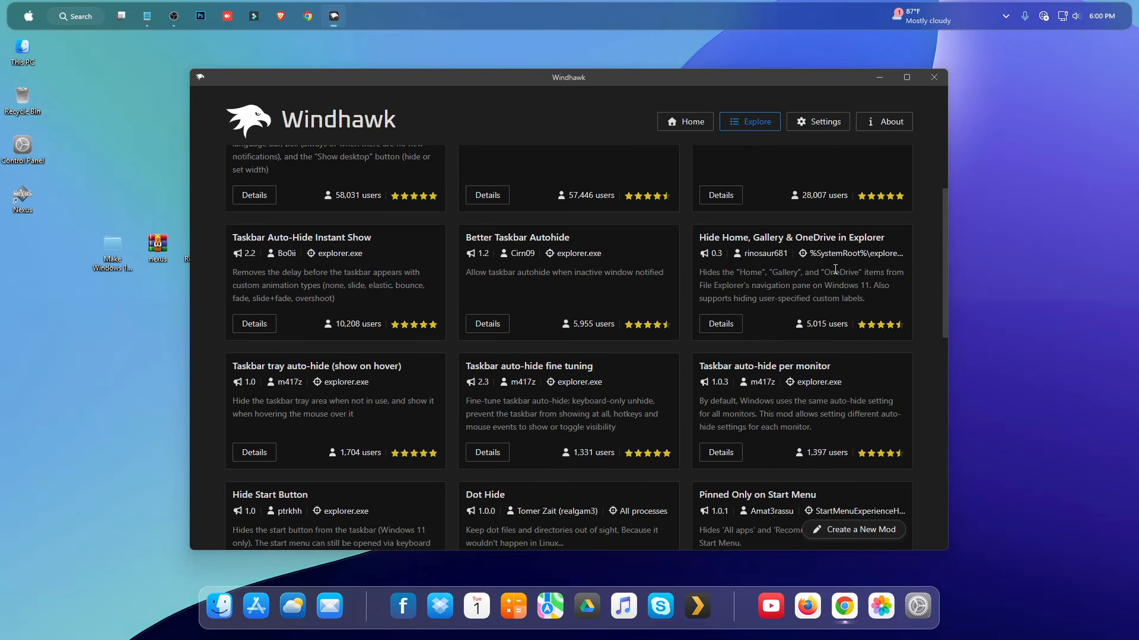
click(722, 325)
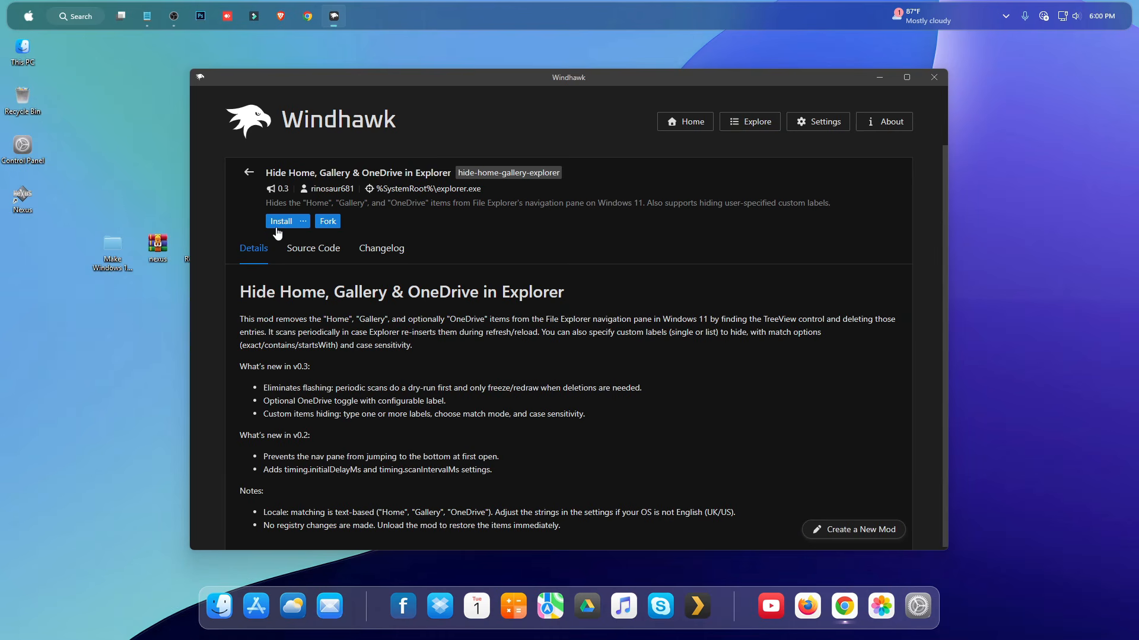
click(277, 225)
click(682, 402)
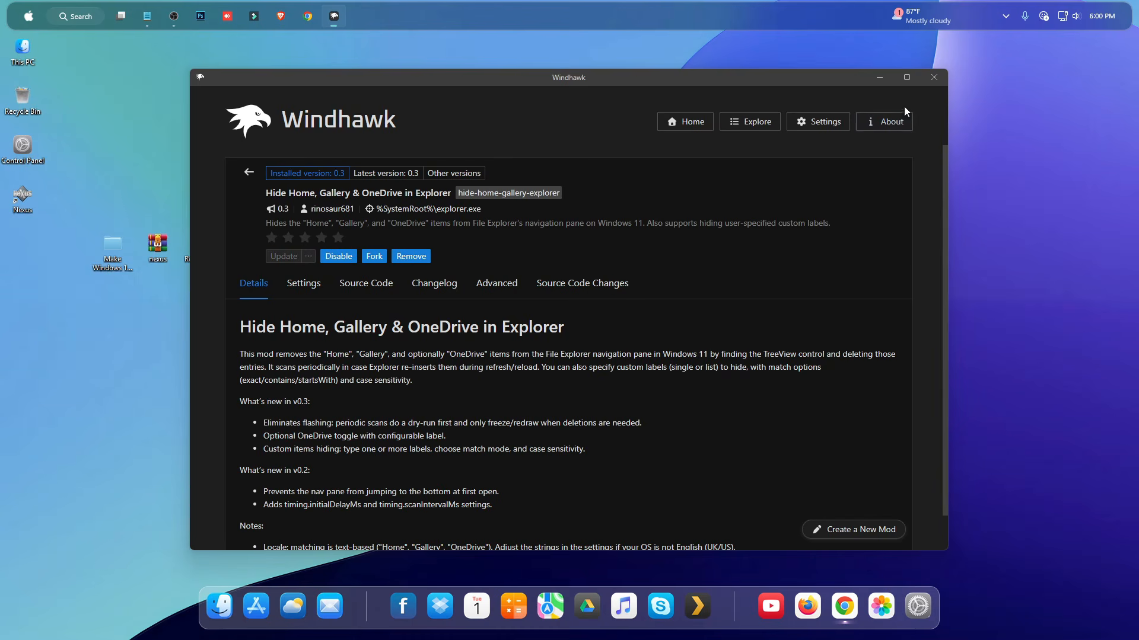
click(879, 78)
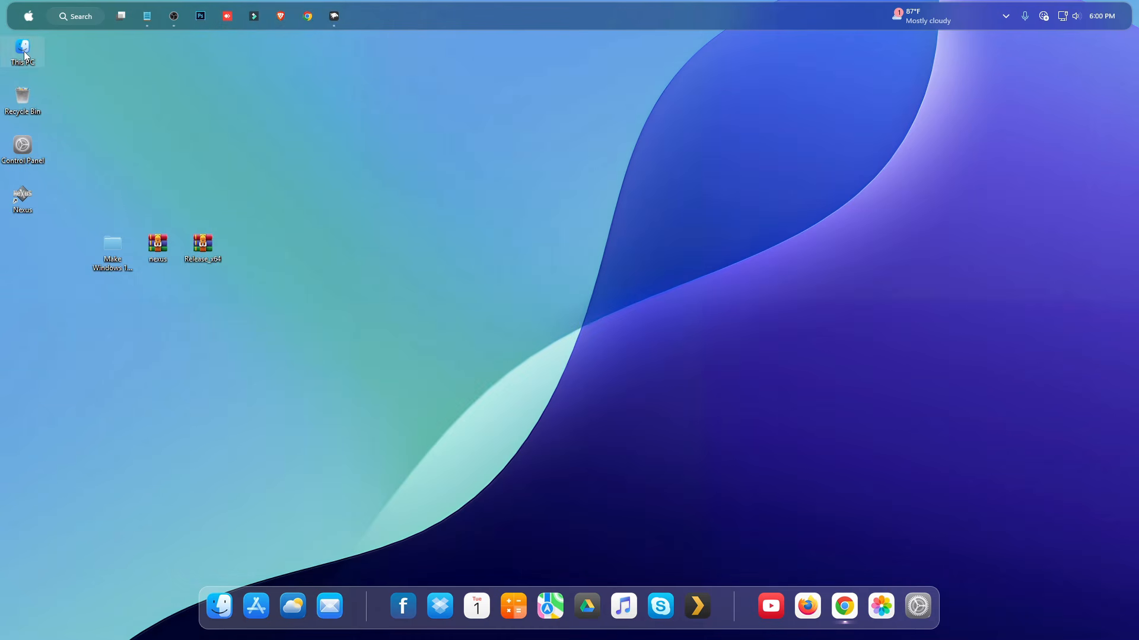
Open This PC to check the File Explorer navigation pane for Home, Gallery and OneDrive, and close the window.
double_click(25, 53)
drag(386, 67, 390, 71)
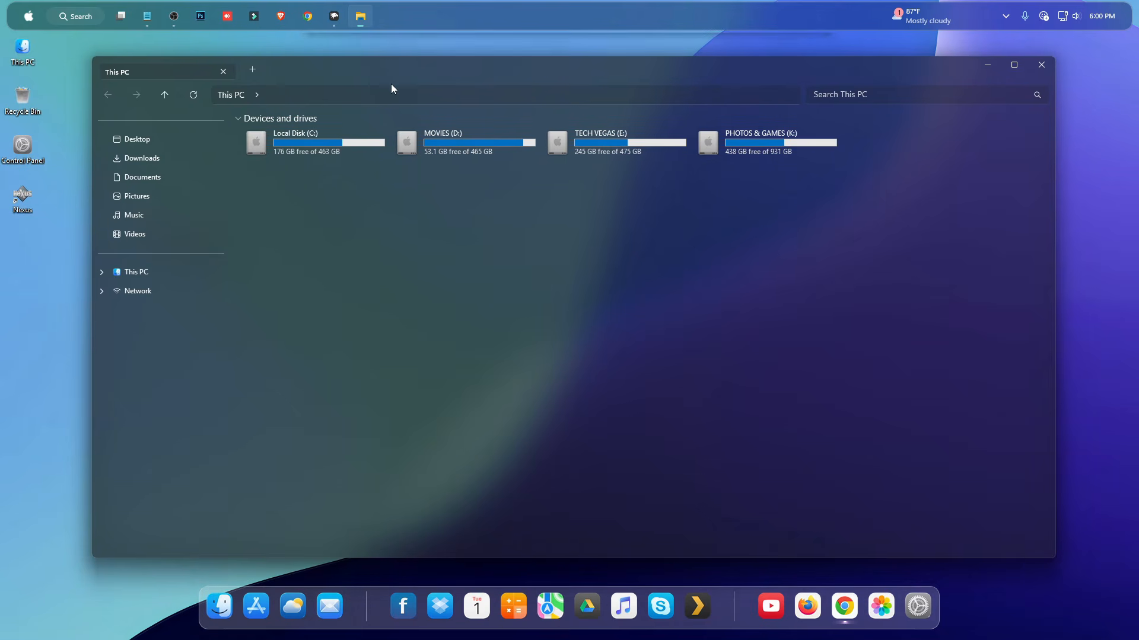
click(1040, 66)
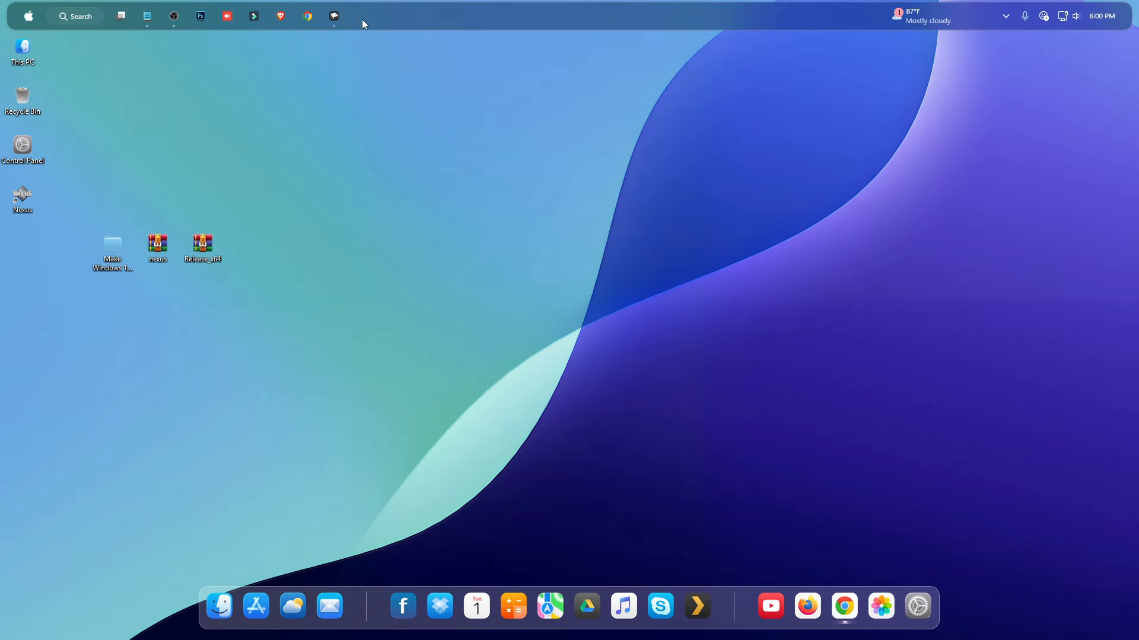
Search Windhawk's mods for "Anima", install File Explorer WinUI-Like Content Animation, and close Windhawk.
click(335, 16)
click(246, 176)
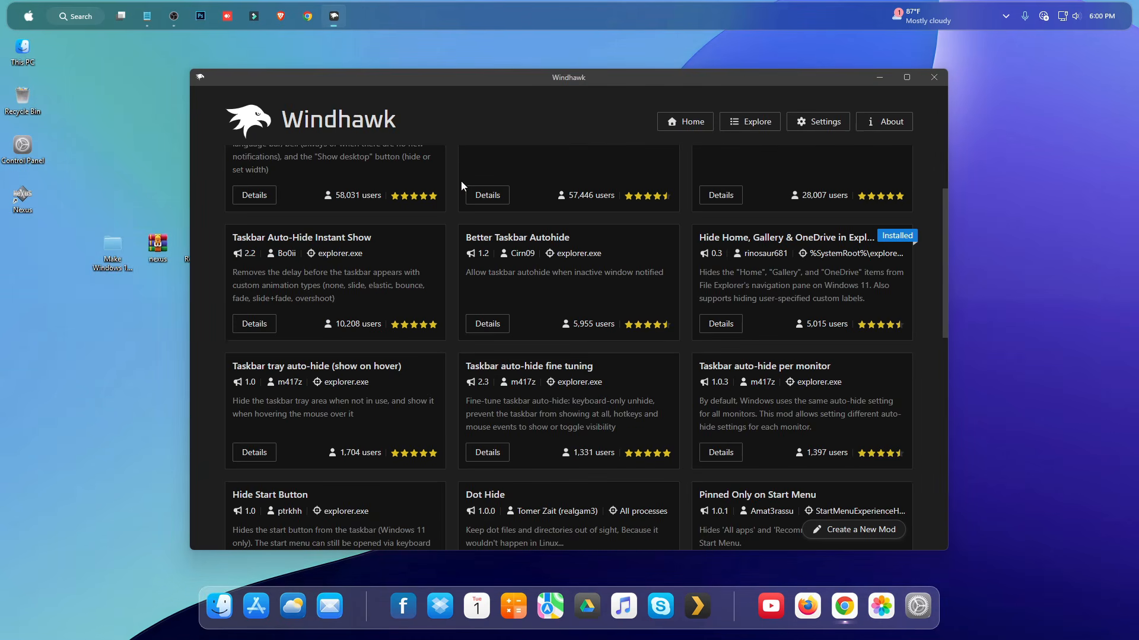
scroll(585, 201, up, 2)
double_click(244, 170)
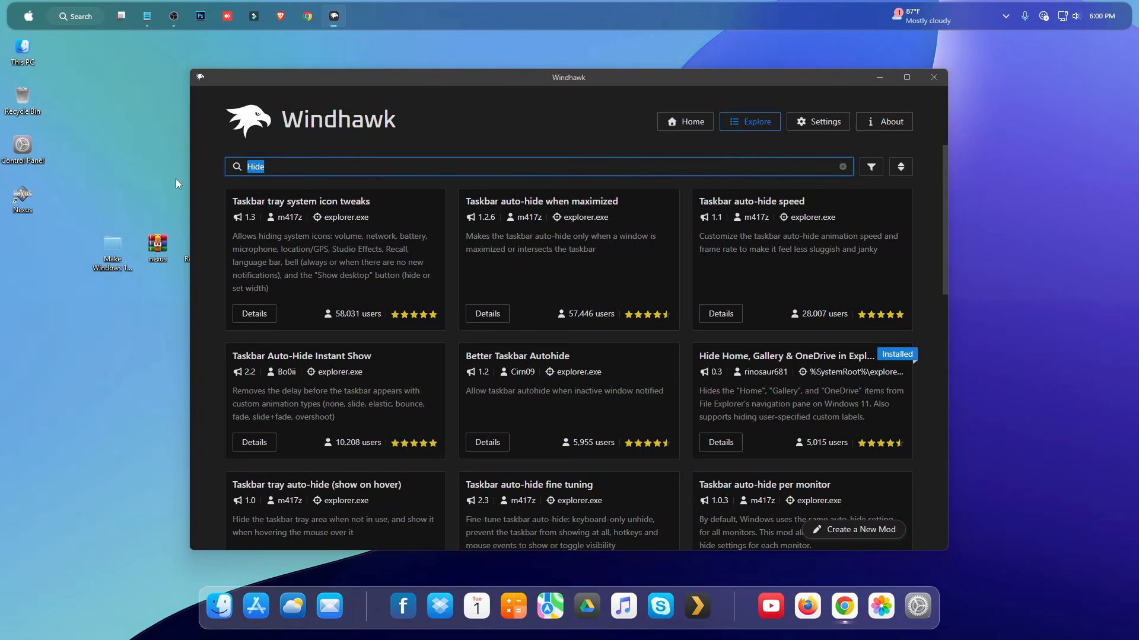
text(Anima)
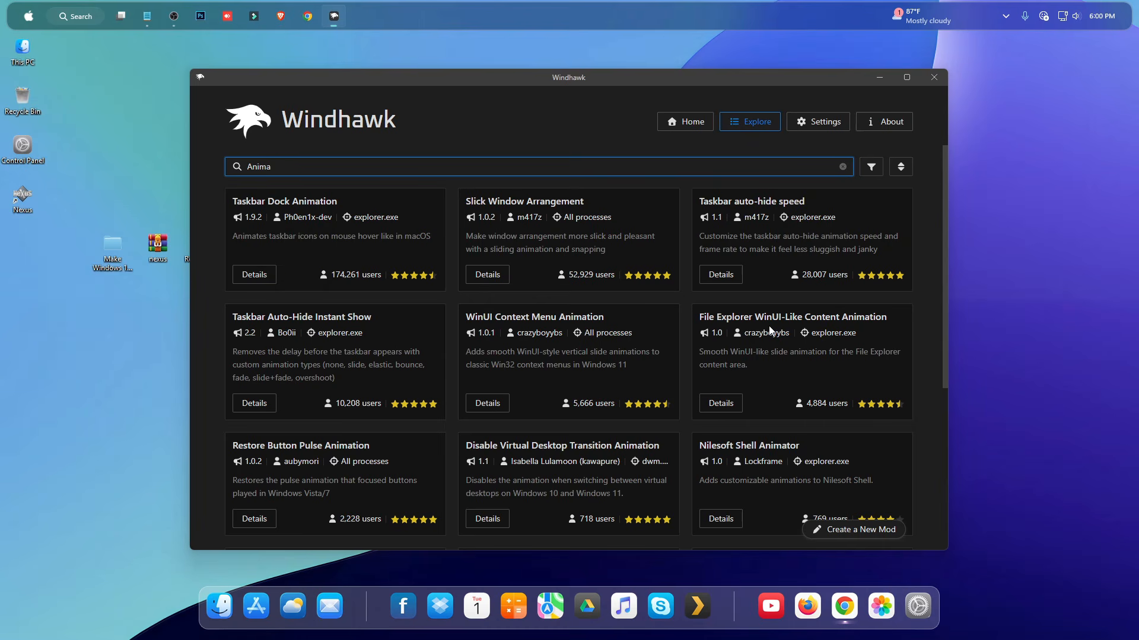
click(724, 409)
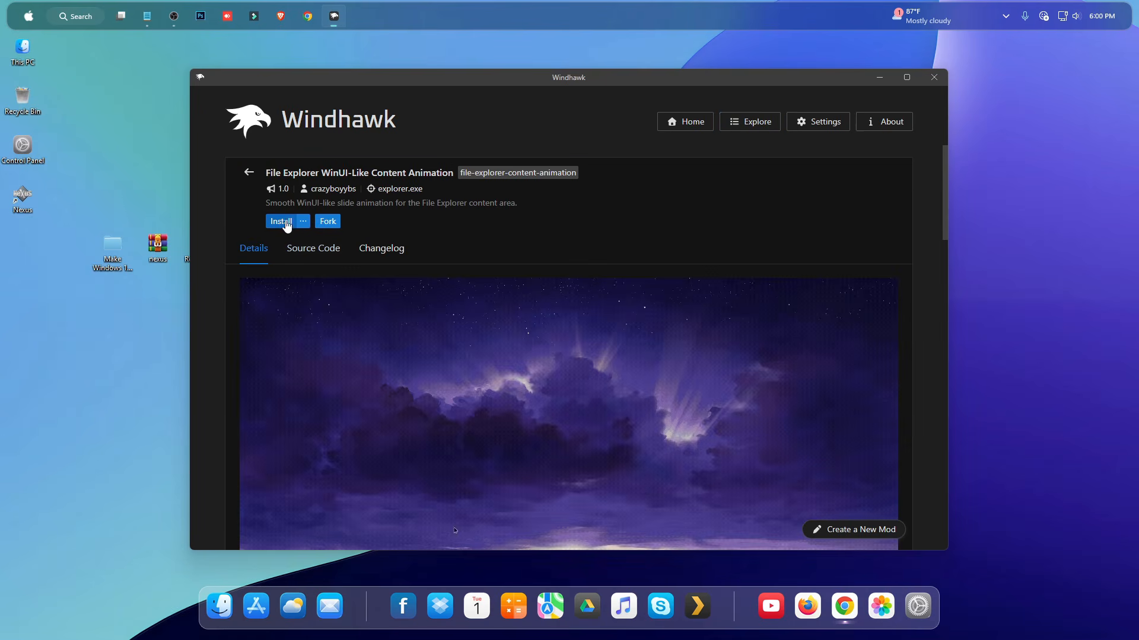
click(296, 222)
click(660, 405)
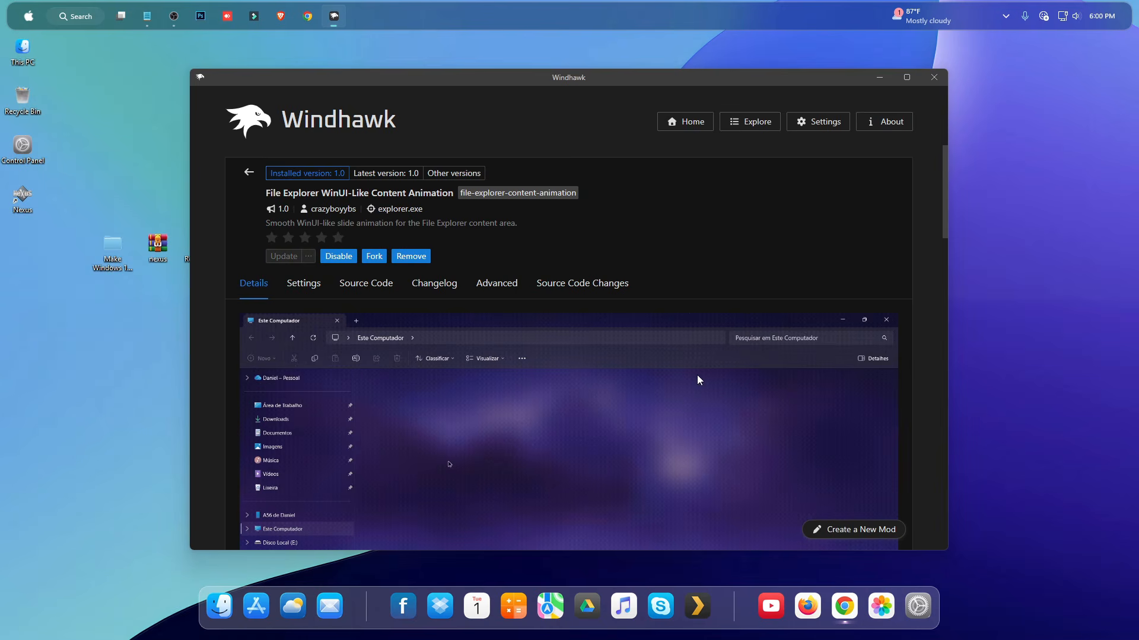
click(935, 79)
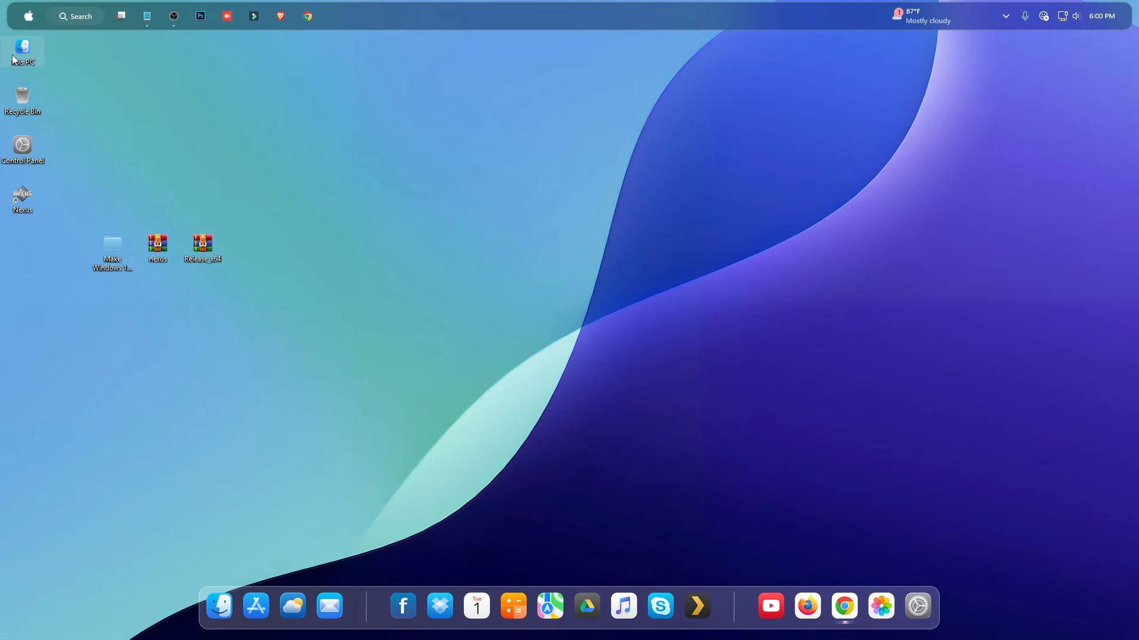
Check the File Explorer content animation by opening Local Disk (C:) and returning to This PC, and close the window.
double_click(13, 58)
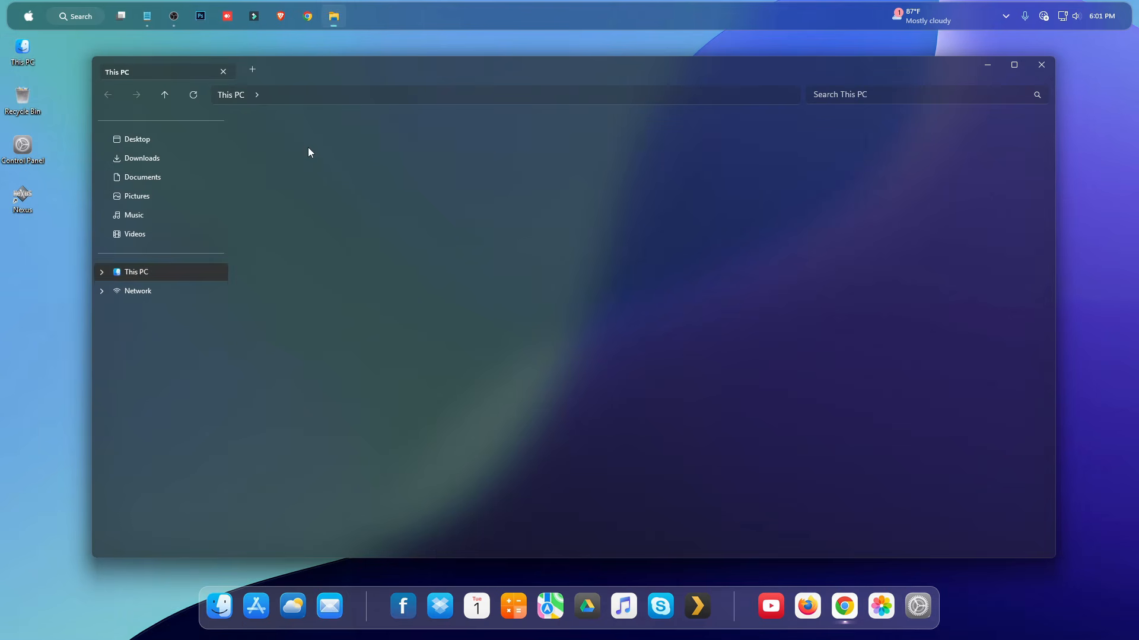
double_click(307, 152)
click(194, 271)
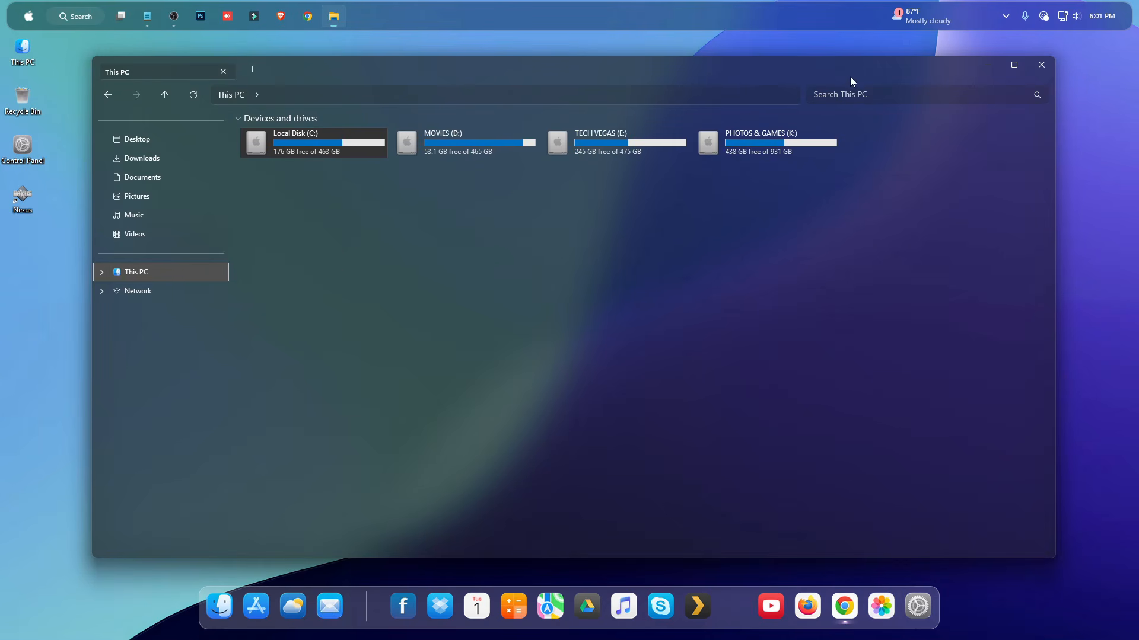
mouse_move(850, 76)
mouse_down()
mouse_move(863, 81)
mouse_move(843, 63)
mouse_up()
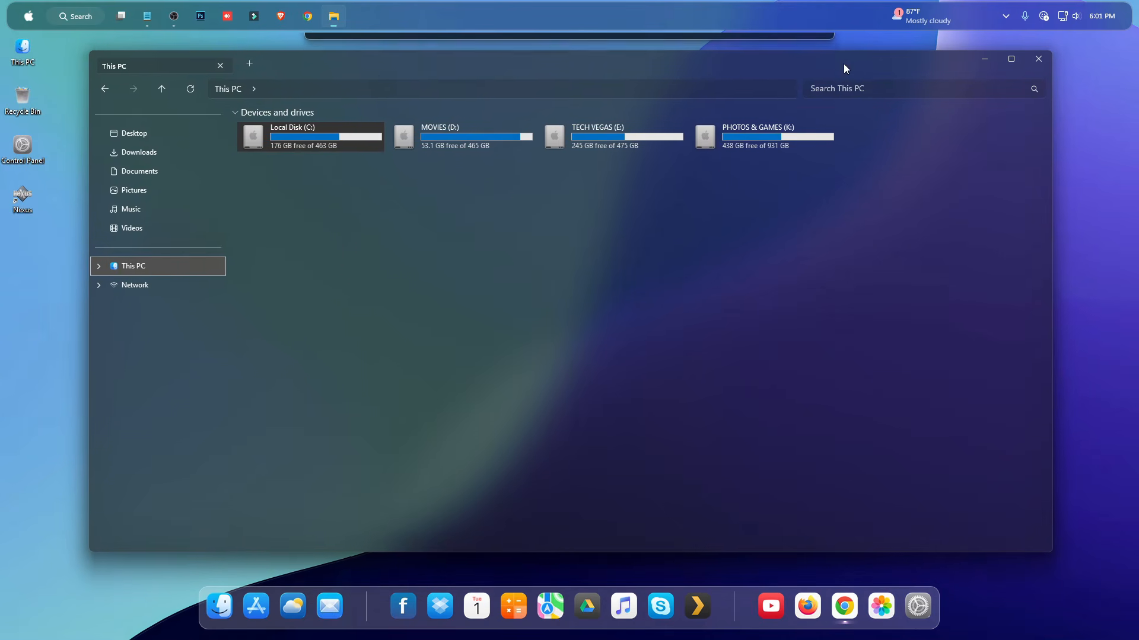
click(1040, 53)
View the notification and calendar flyout from the taskbar clock, and close it.
click(1107, 16)
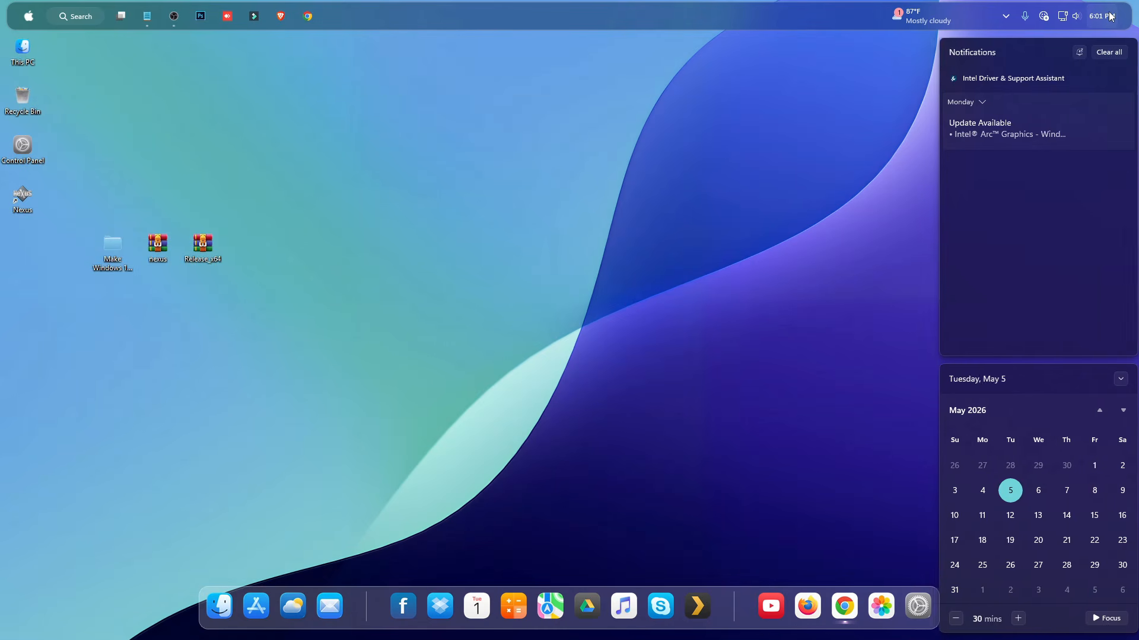
click(1111, 16)
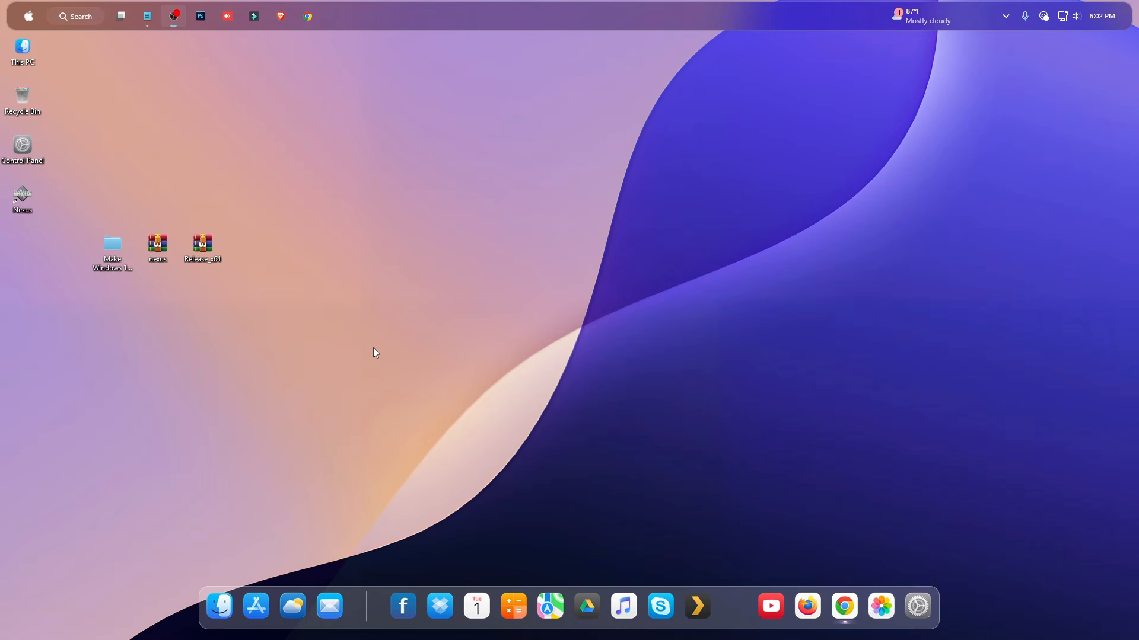
Open Task Manager, search its processes for "Windhaw" and expand the Windhawk group to check its memory usage.
right_click(536, 13)
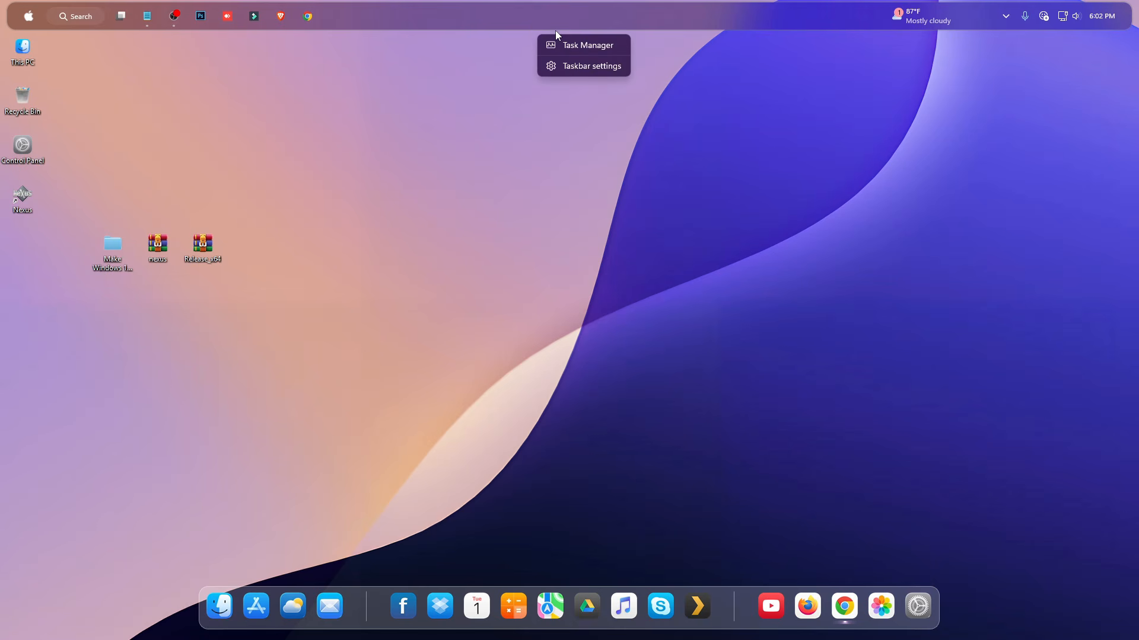
click(560, 42)
click(418, 128)
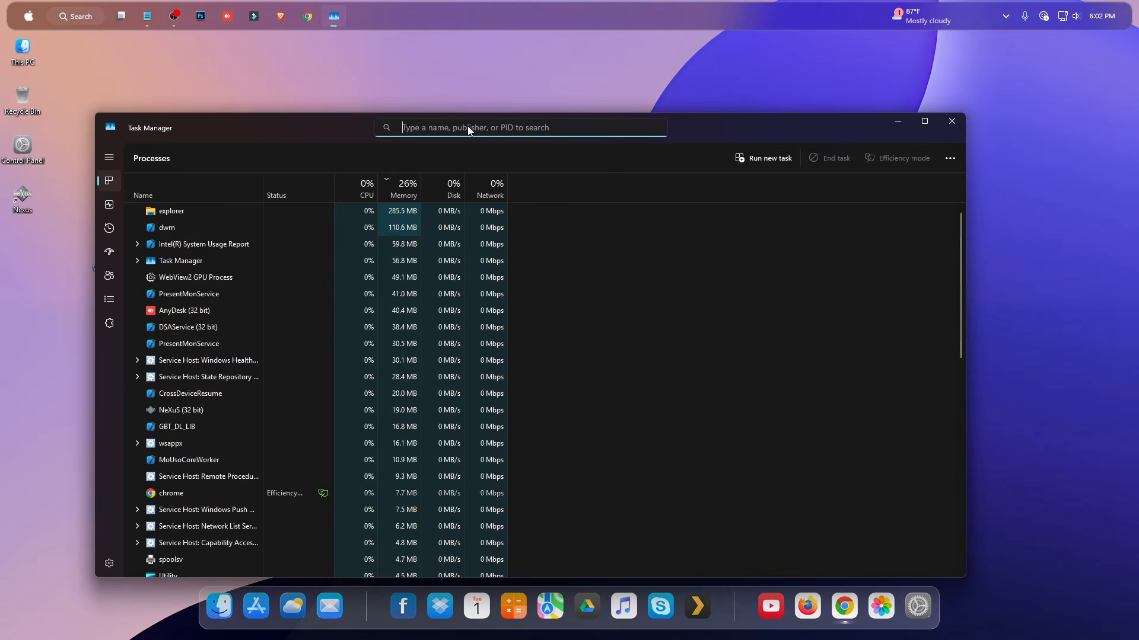
text(Windhaw)
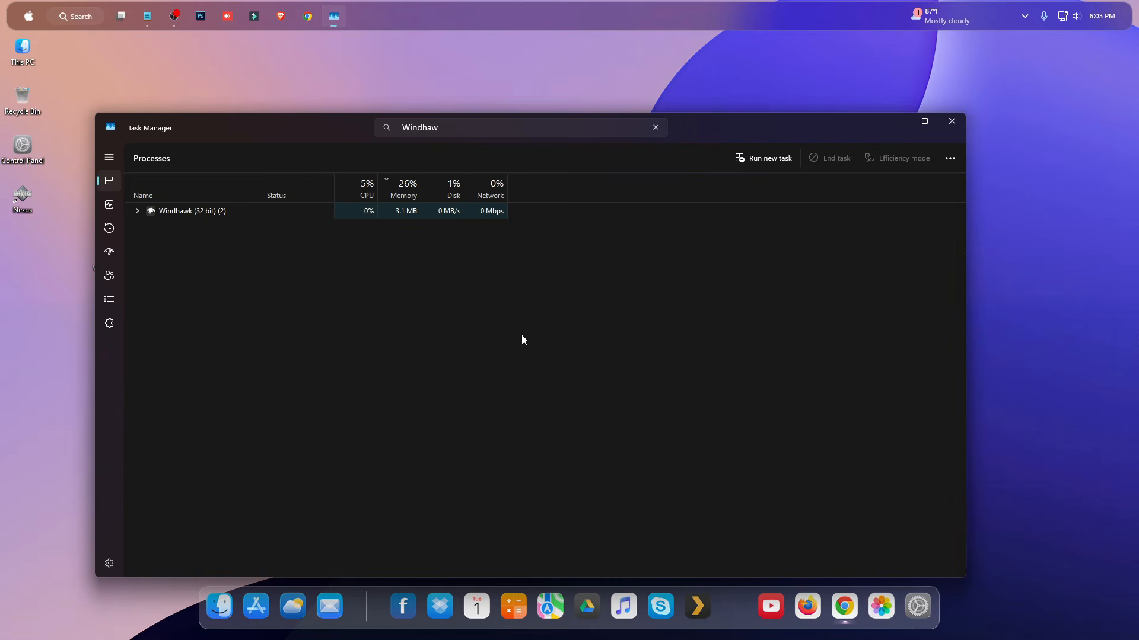
click(213, 213)
click(137, 212)
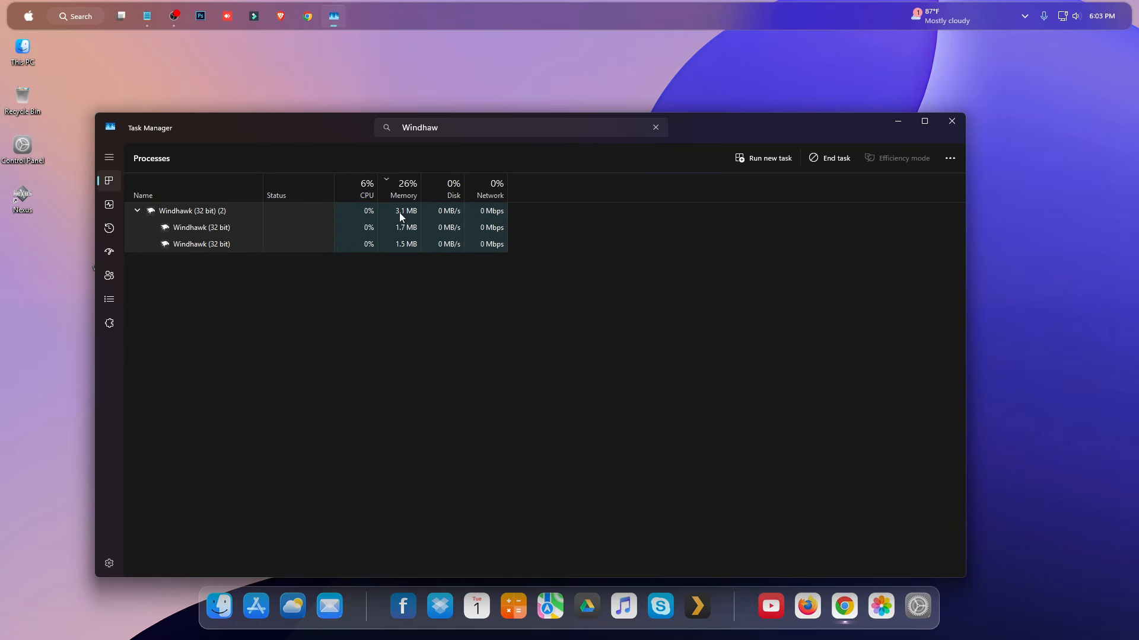
Search the running processes for "Nexus" and select the NeXuS process to check its memory usage.
drag(446, 141, 487, 123)
click(487, 115)
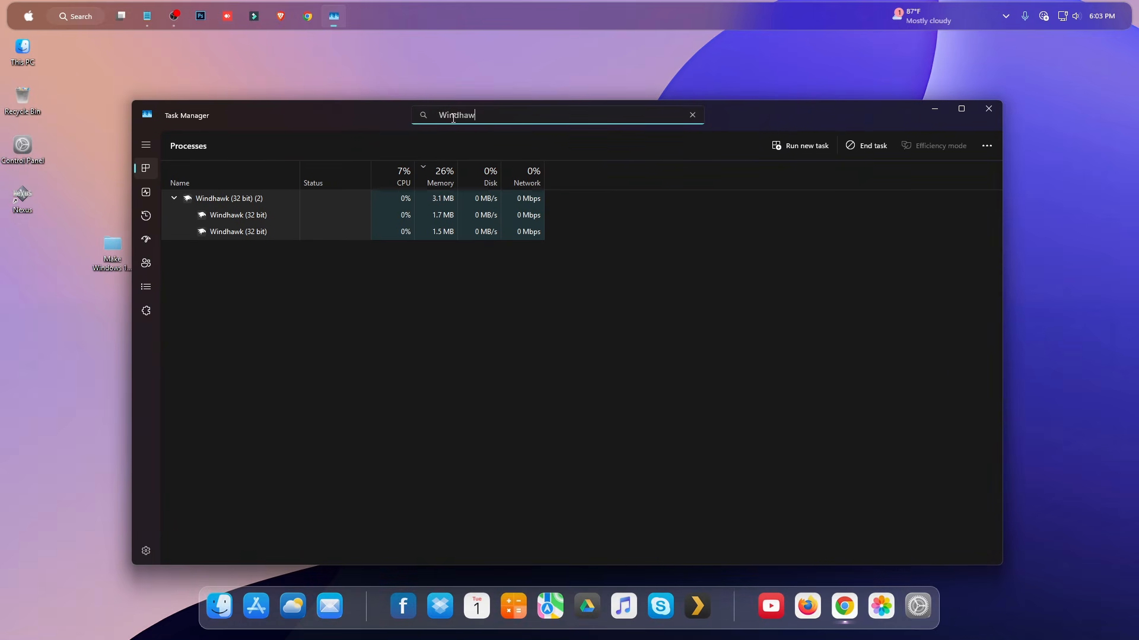
key(ctrl+a)
text(Nexus)
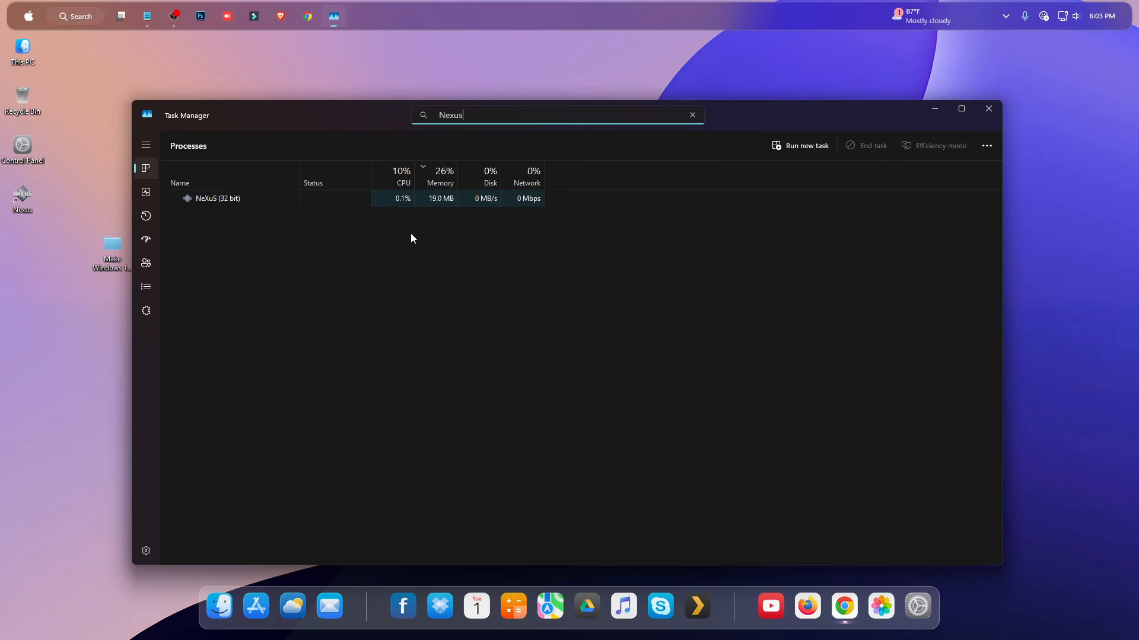
click(429, 201)
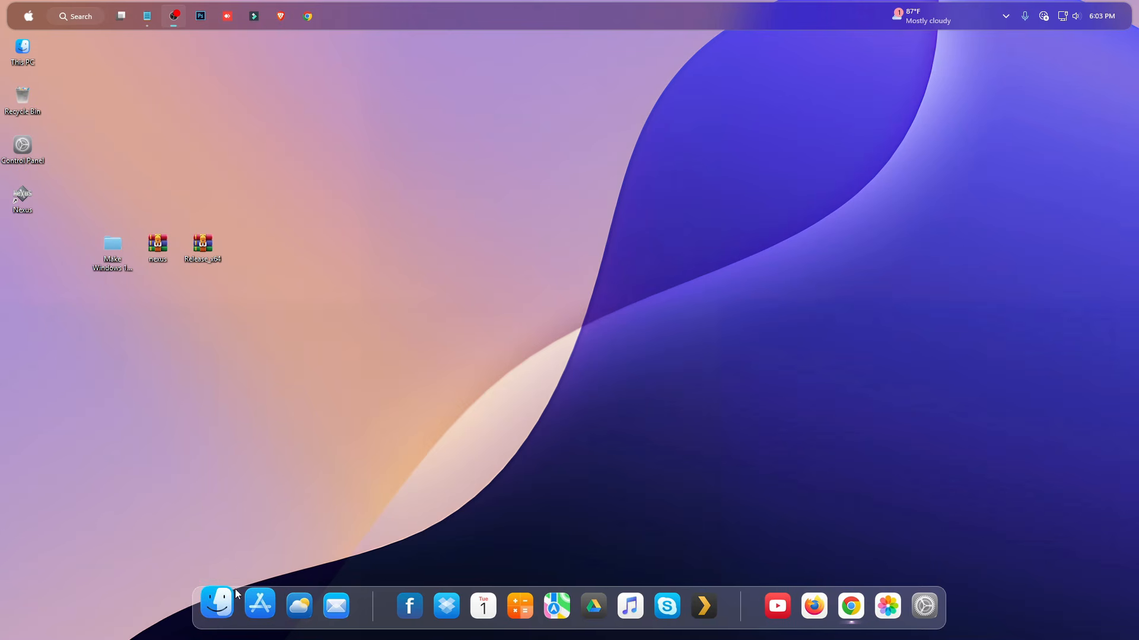
Check the hidden system tray icons, and browse the Start menu's app list before closing it.
click(1006, 16)
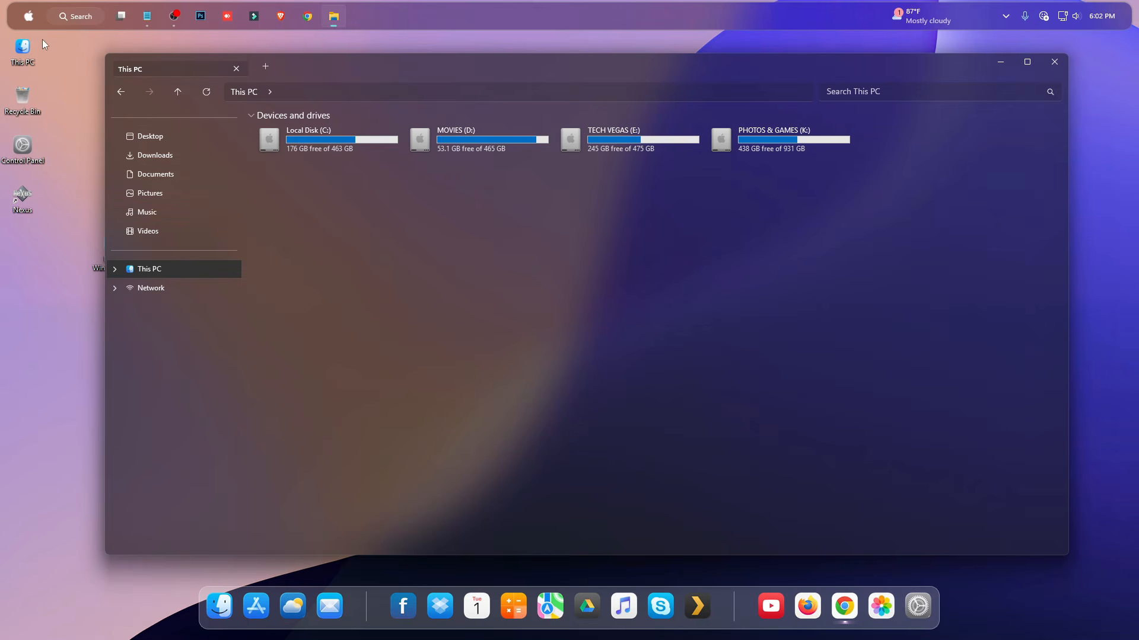
click(30, 14)
scroll(134, 182, down, 5)
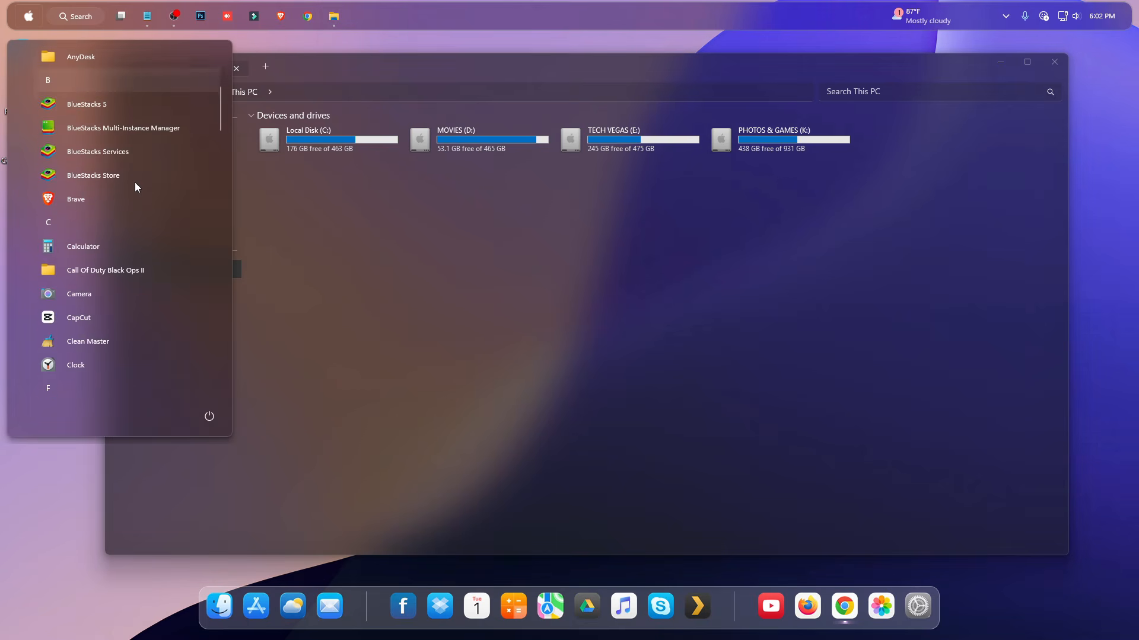
scroll(135, 187, down, 3)
click(368, 191)
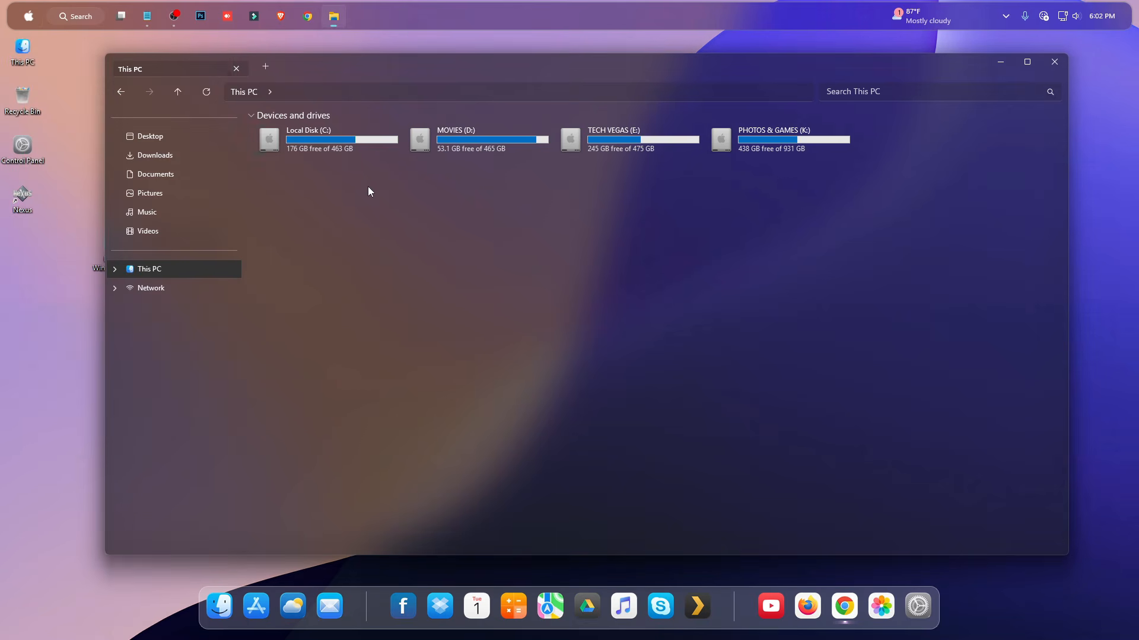
Open Local Disk (C:) in the blurred File Explorer window to view its folder icons.
double_click(345, 147)
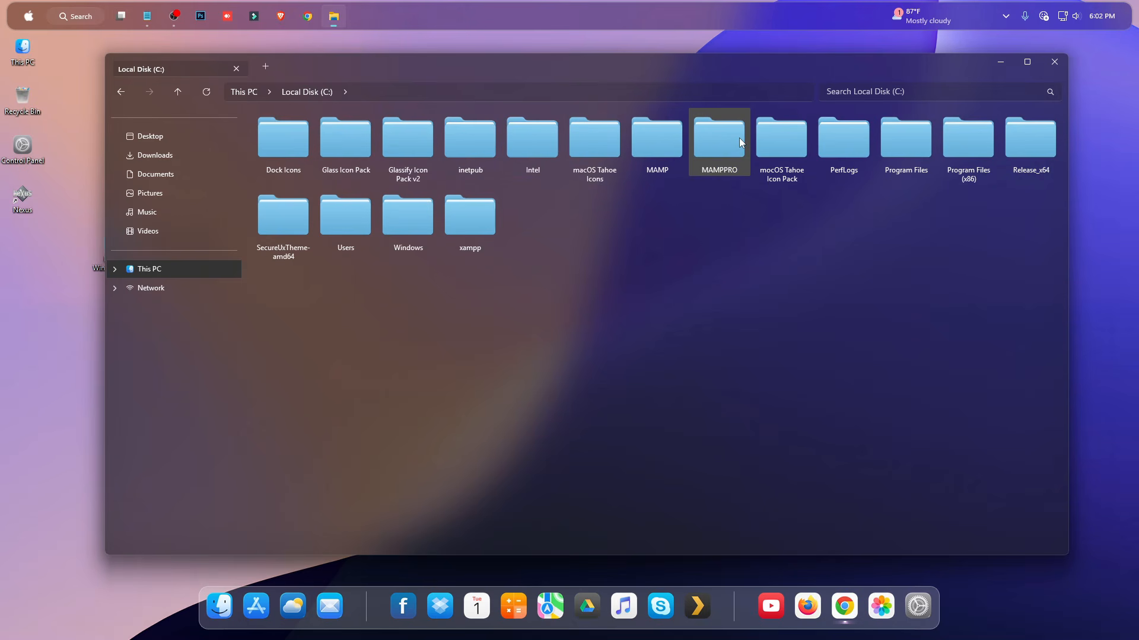